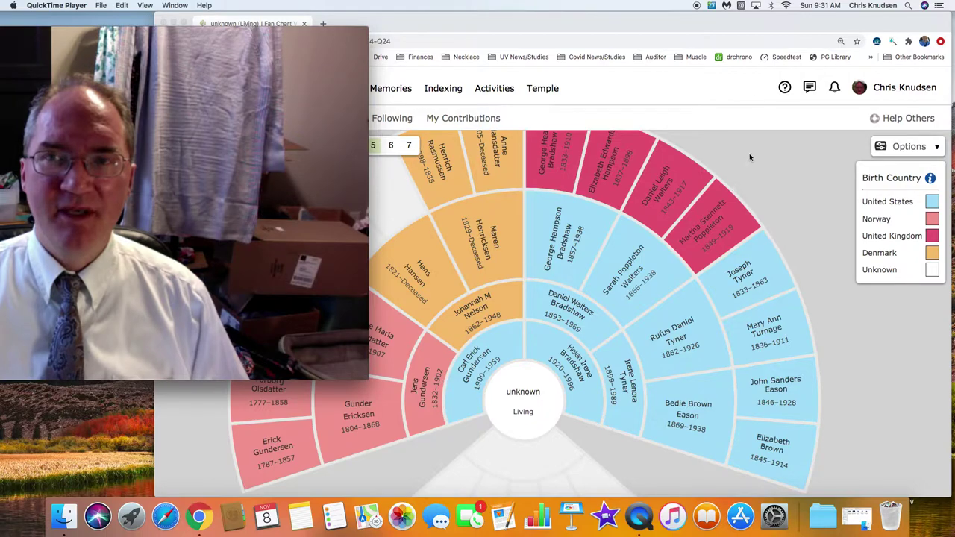
# - Bring the browser with the birth-country fan chart forward and make it fill the screen
pyautogui.click(749, 150)
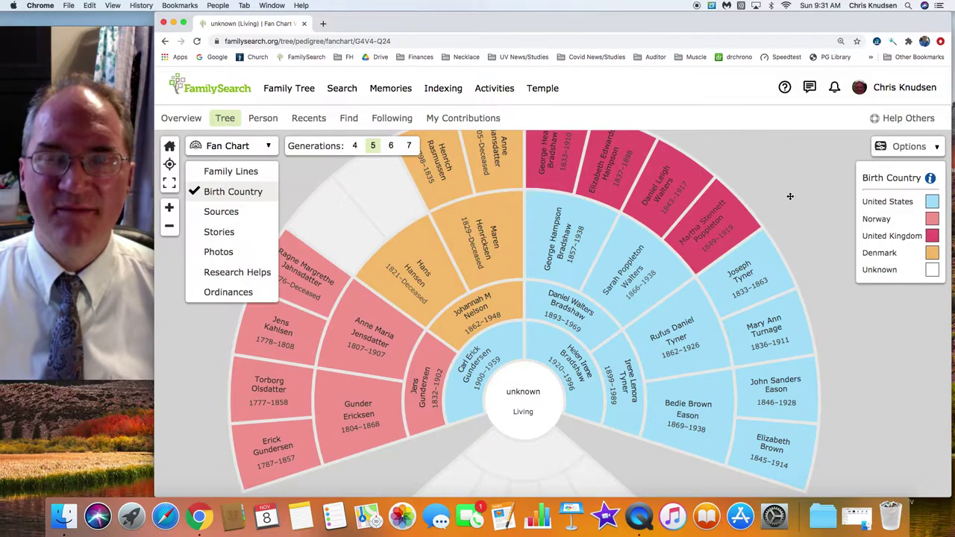
pyautogui.click(183, 23)
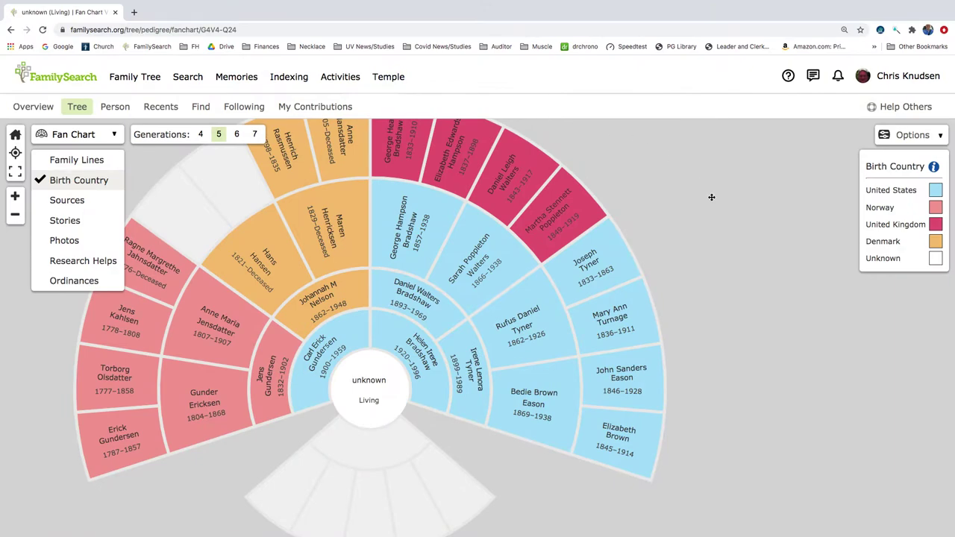
pyautogui.moveTo(689, 206); pyautogui.dragTo(804, 230)
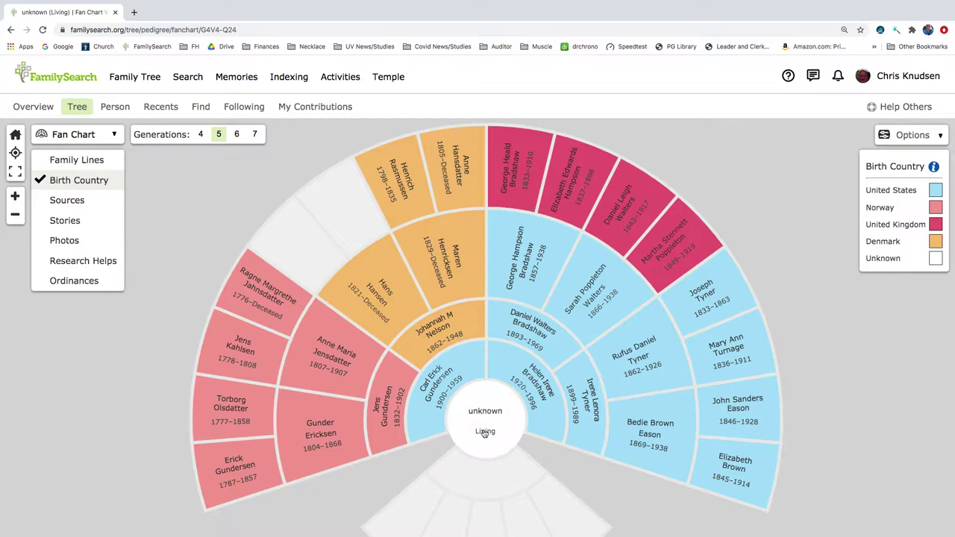
pyautogui.click(483, 384)
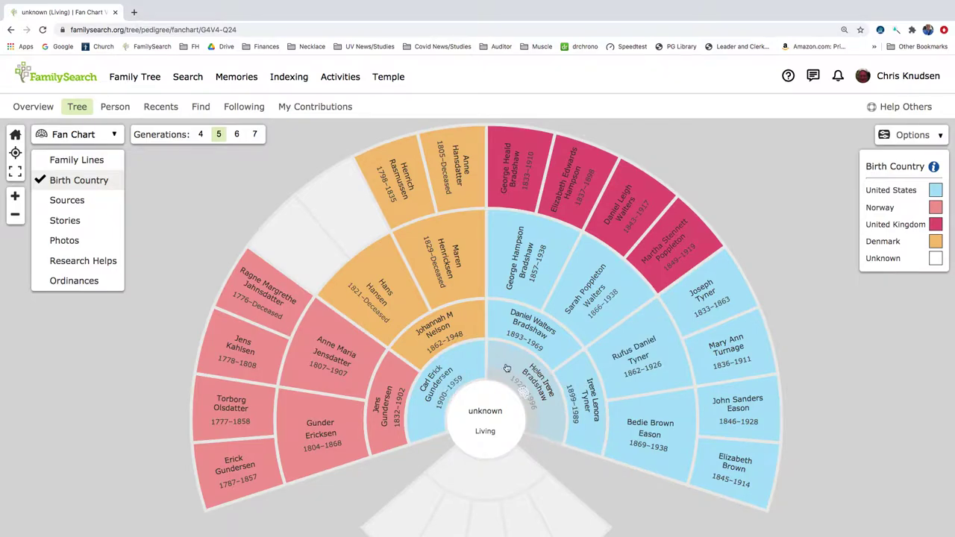
pyautogui.click(447, 371)
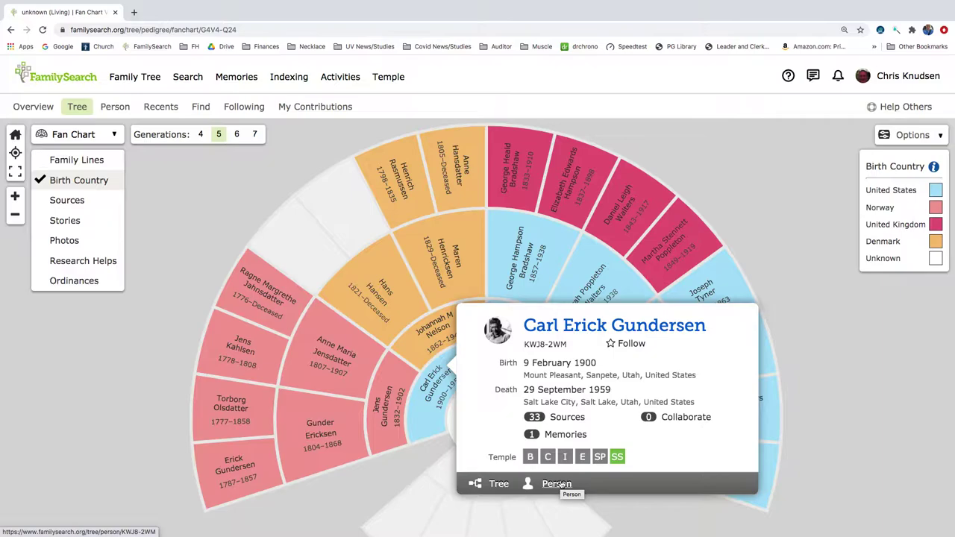
pyautogui.rightClick(560, 485)
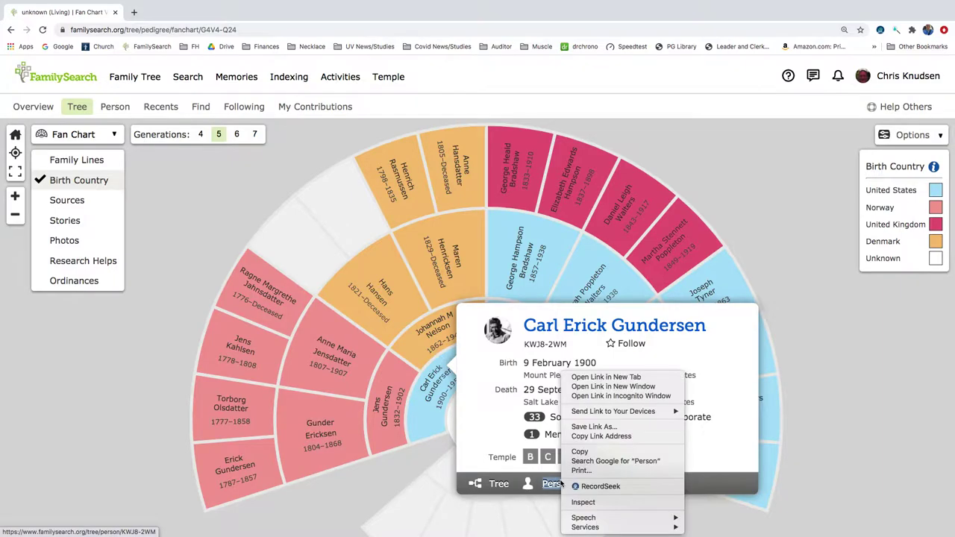
pyautogui.click(604, 377)
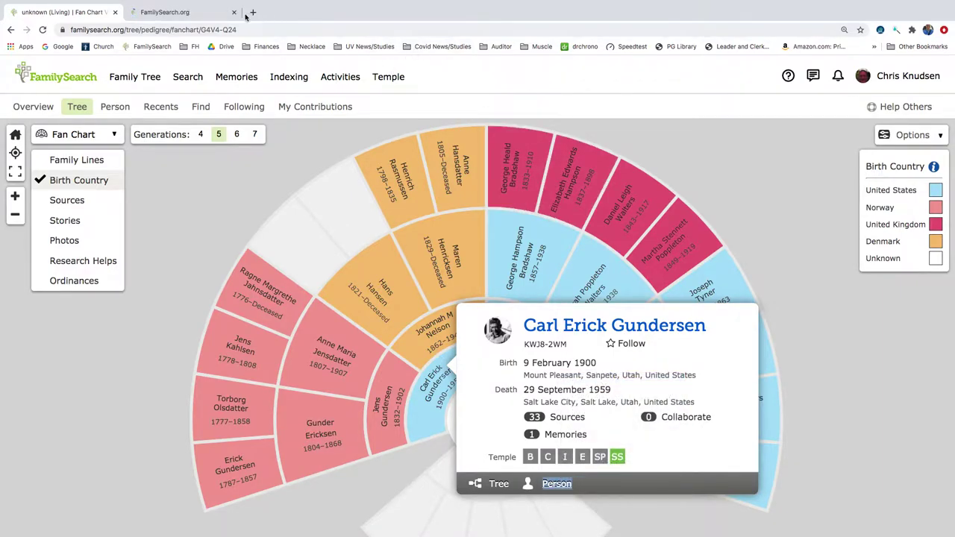
pyautogui.click(180, 12)
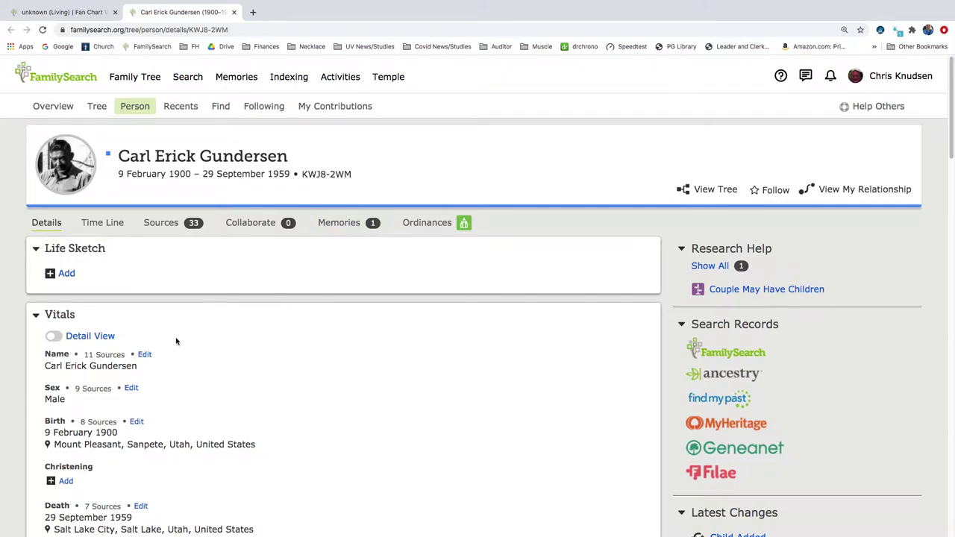
# - Scroll down his person page past the residences to the Family Members section
pyautogui.scroll(-3, 161, 397)
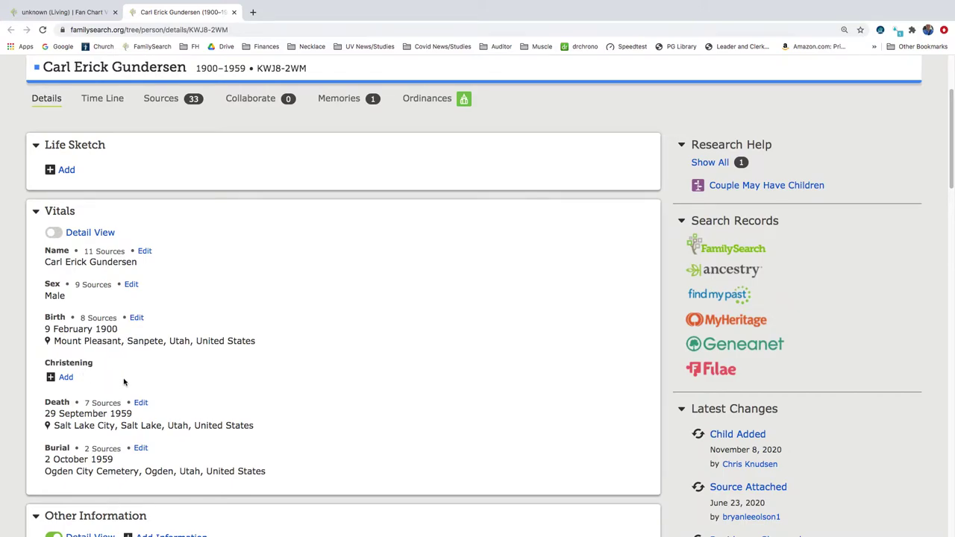
pyautogui.scroll(-1, 128, 383)
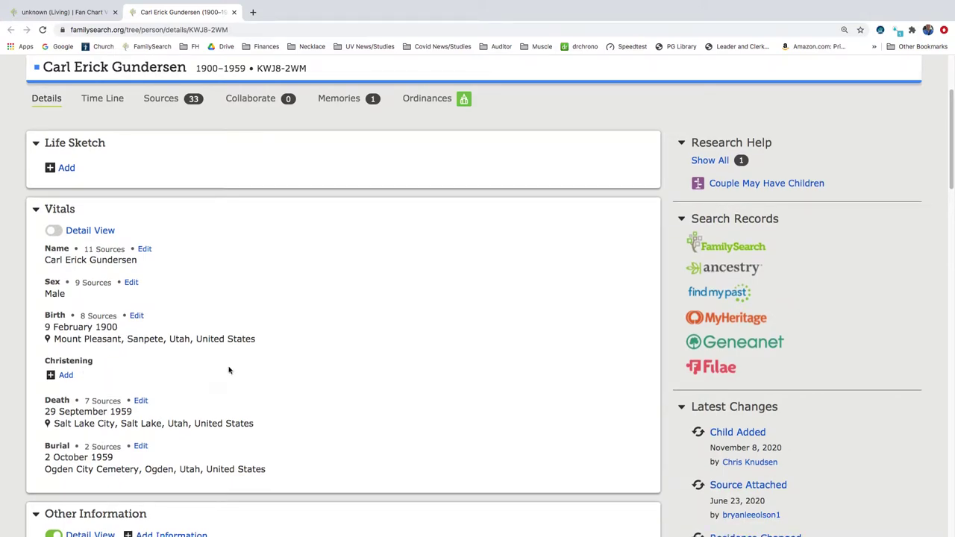
pyautogui.scroll(-2, 229, 370)
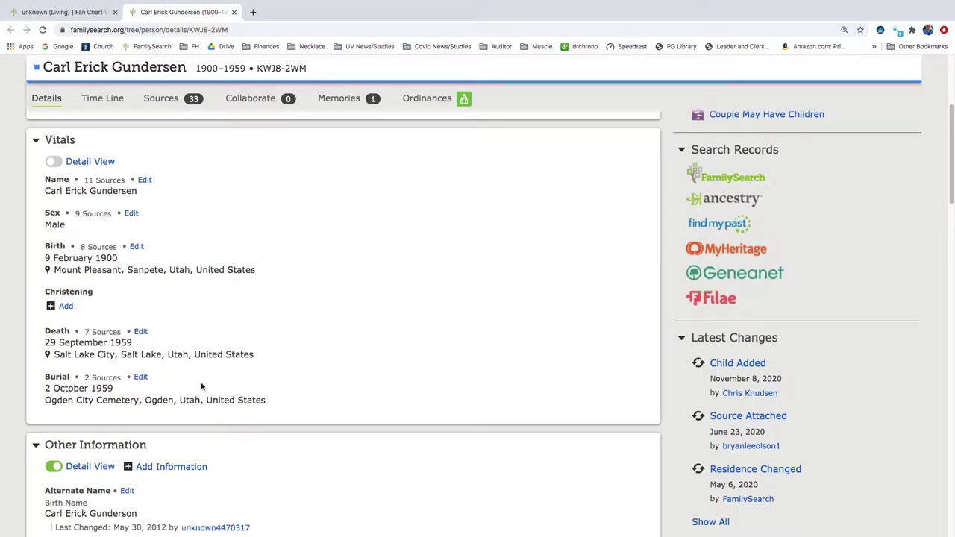
pyautogui.scroll(-5, 201, 387)
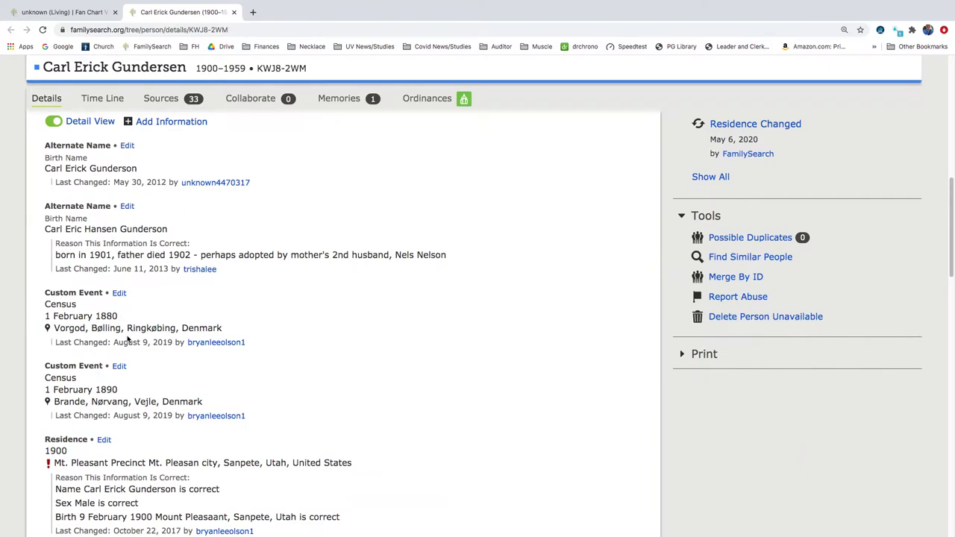
pyautogui.scroll(-2, 164, 346)
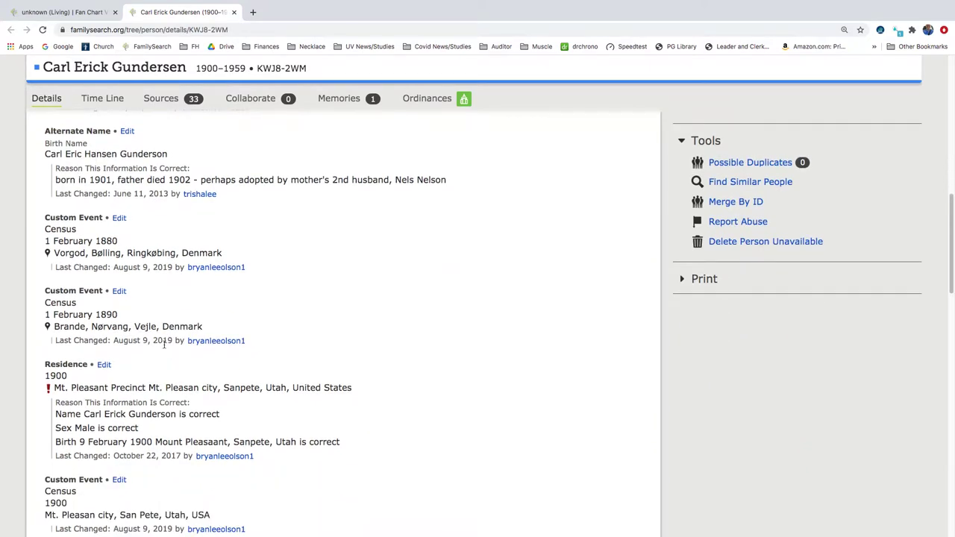
pyautogui.scroll(-5, 164, 345)
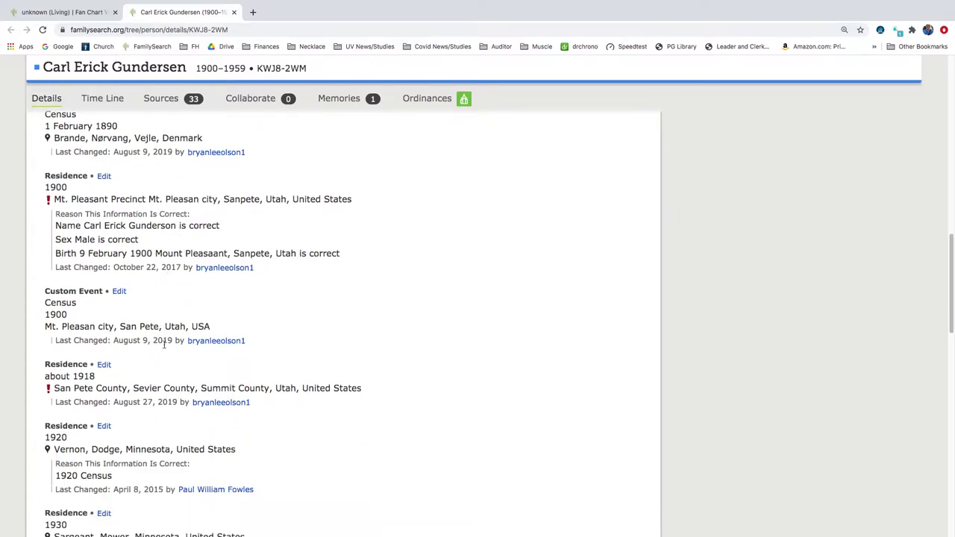
pyautogui.scroll(-2, 165, 345)
pyautogui.scroll(-4, 163, 347)
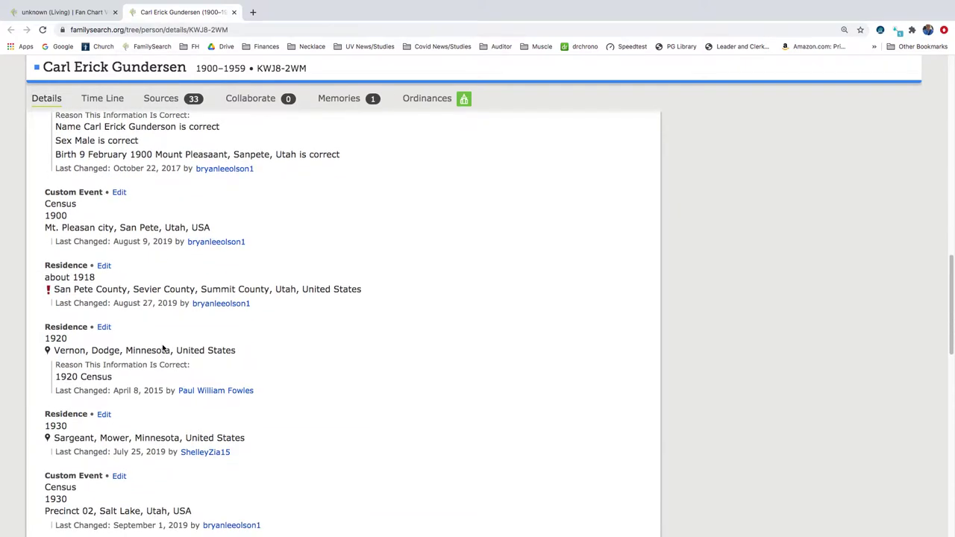
pyautogui.scroll(-6, 163, 347)
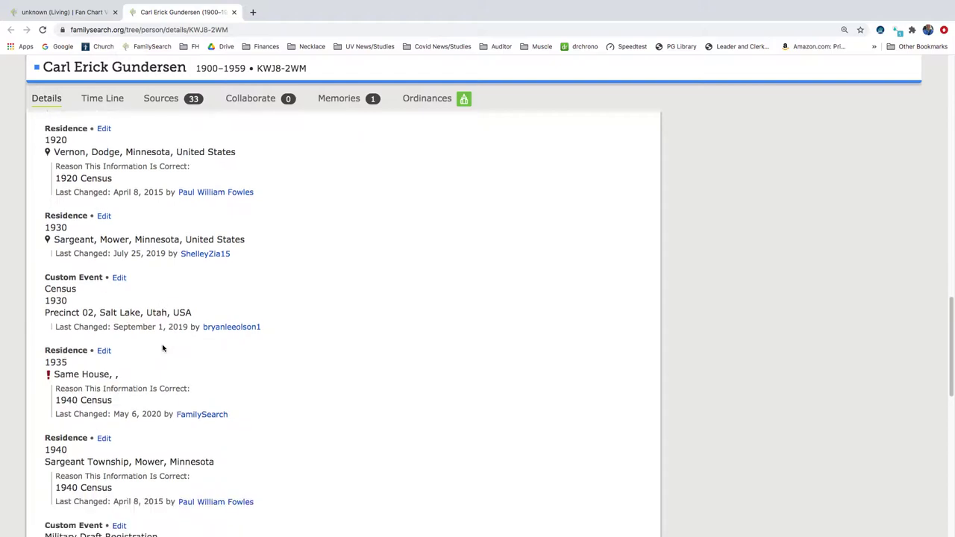
pyautogui.scroll(-6, 163, 348)
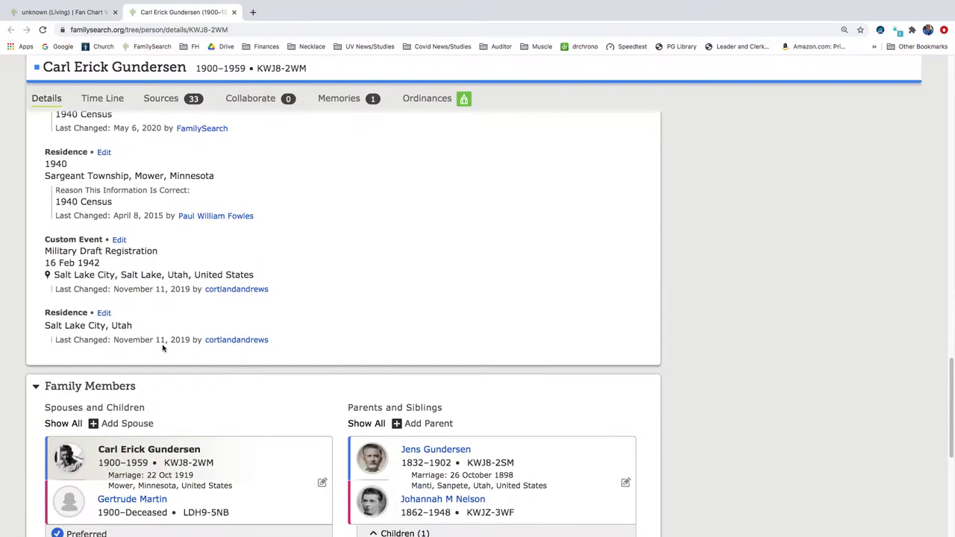
pyautogui.scroll(-3, 164, 344)
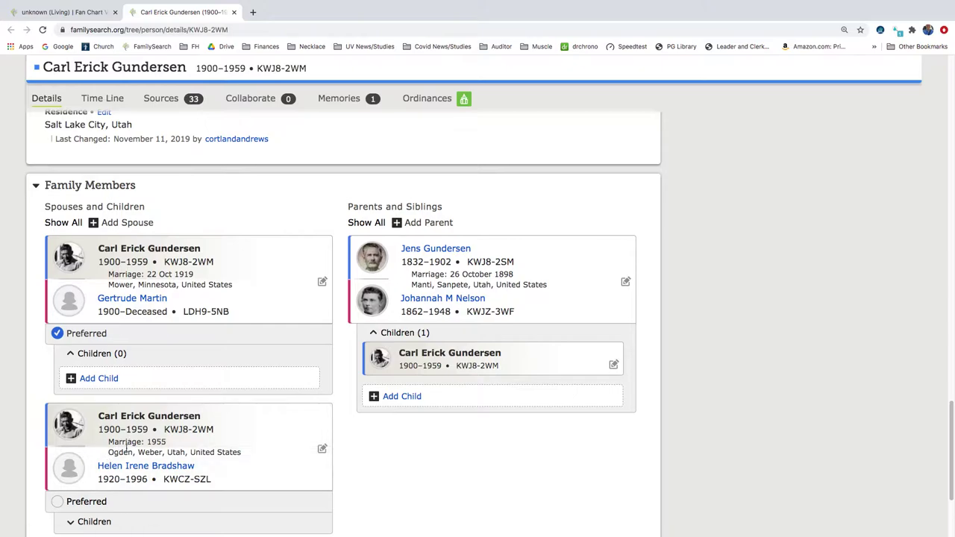
pyautogui.scroll(15, 193, 442)
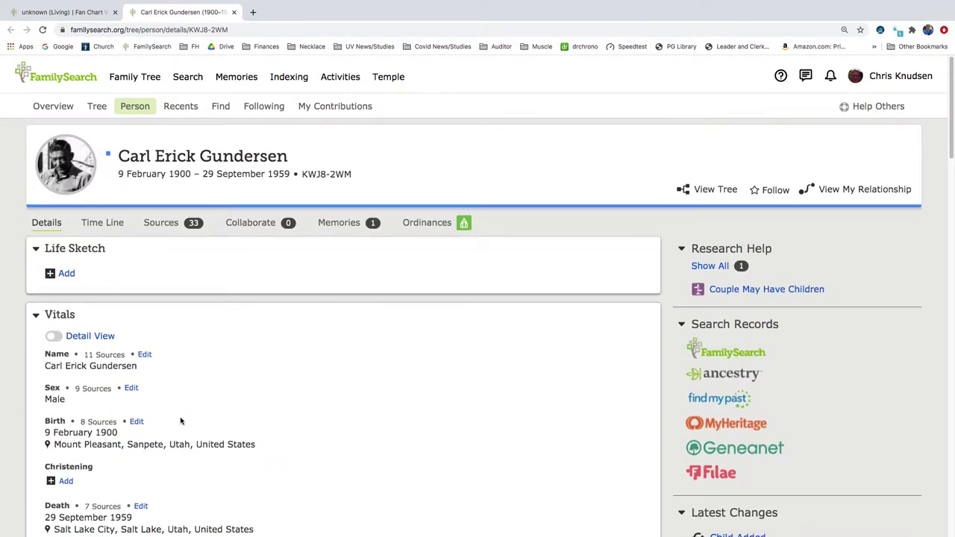
pyautogui.scroll(-10, 236, 414)
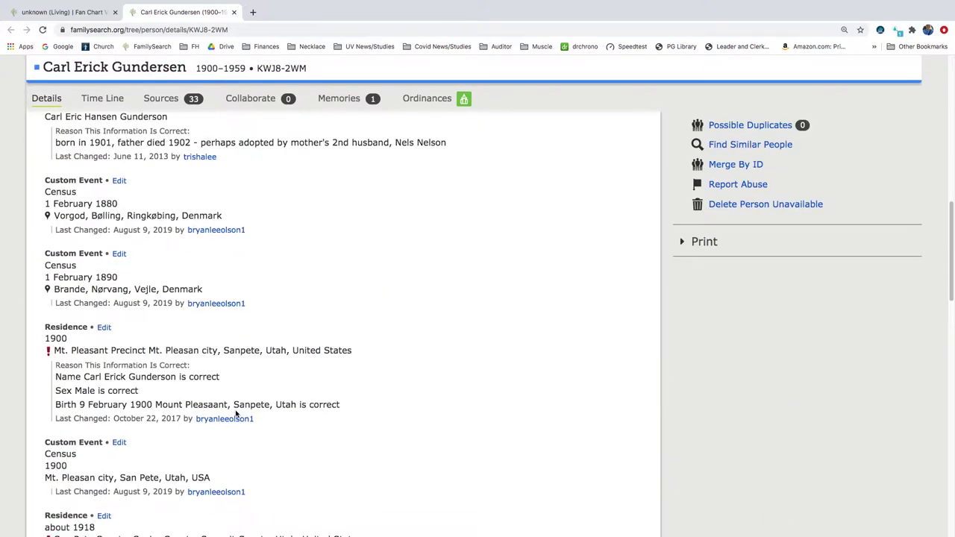
pyautogui.scroll(-3, 236, 414)
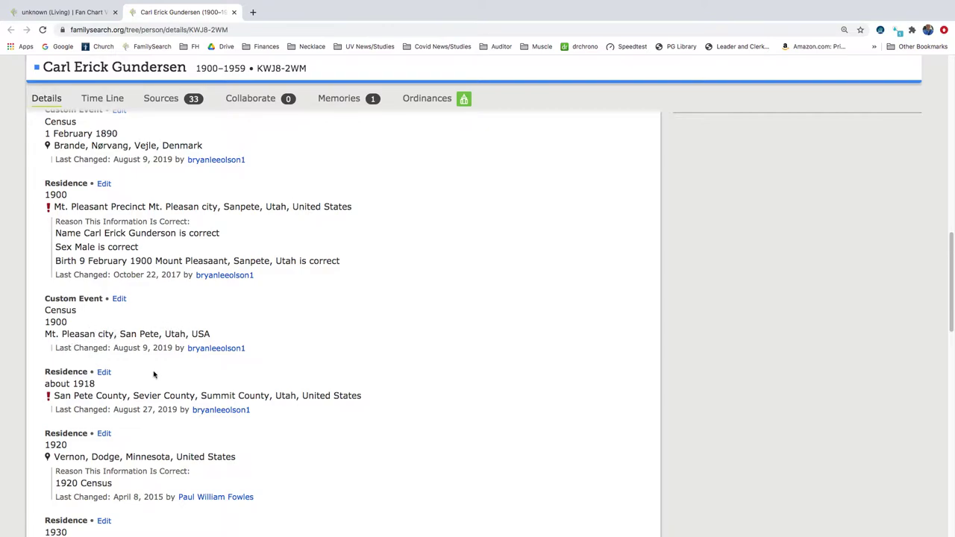
pyautogui.scroll(-1, 157, 378)
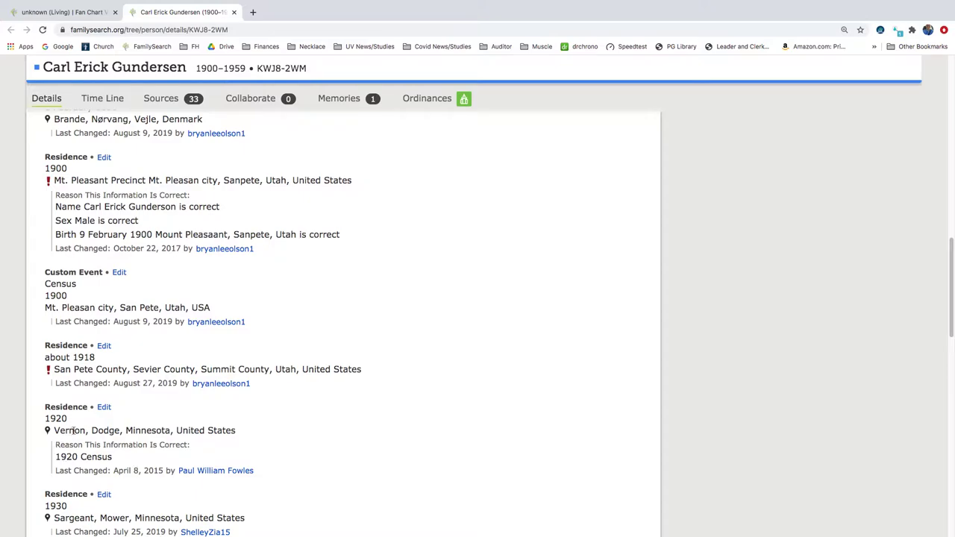
pyautogui.scroll(-3, 164, 414)
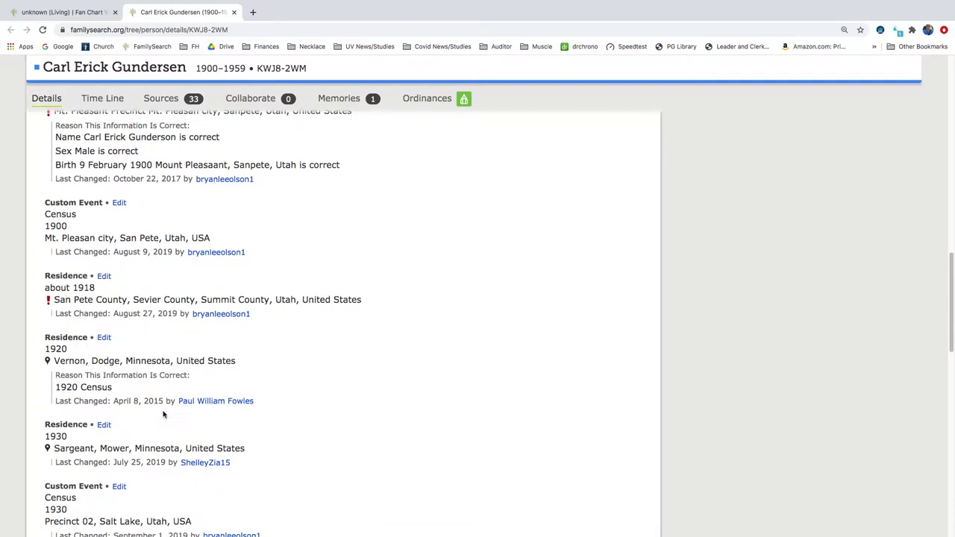
pyautogui.scroll(-6, 194, 444)
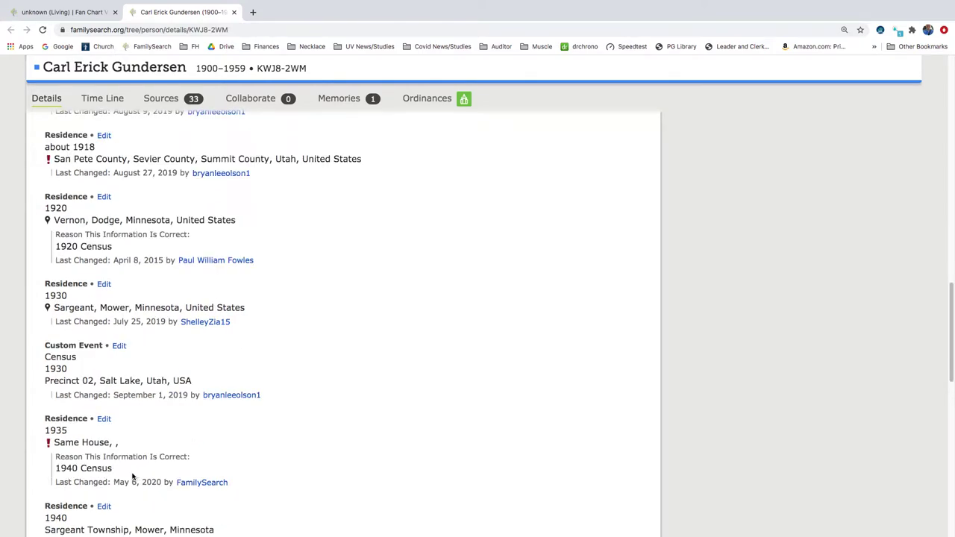
pyautogui.scroll(-3, 103, 455)
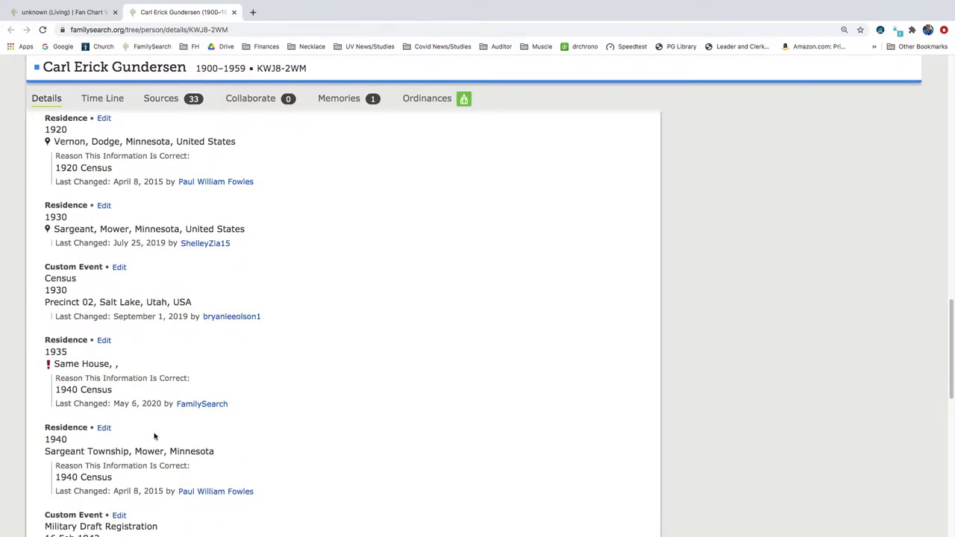
pyautogui.scroll(-5, 154, 437)
pyautogui.scroll(20, 158, 411)
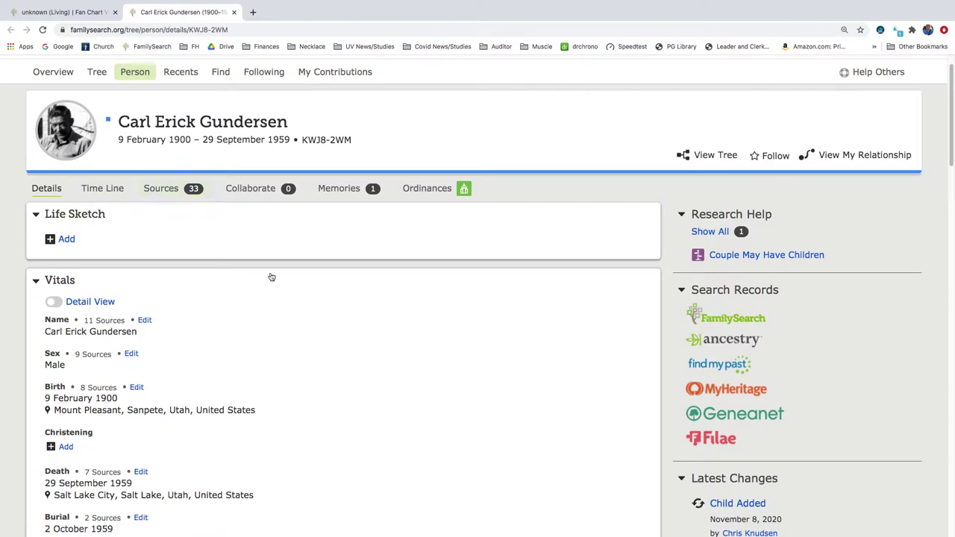
pyautogui.scroll(-15, 213, 300)
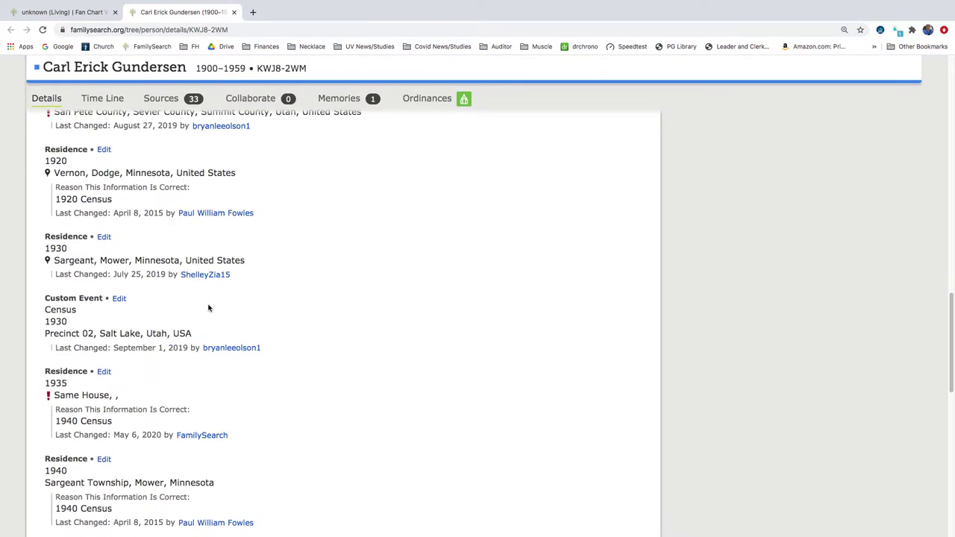
pyautogui.scroll(-10, 209, 308)
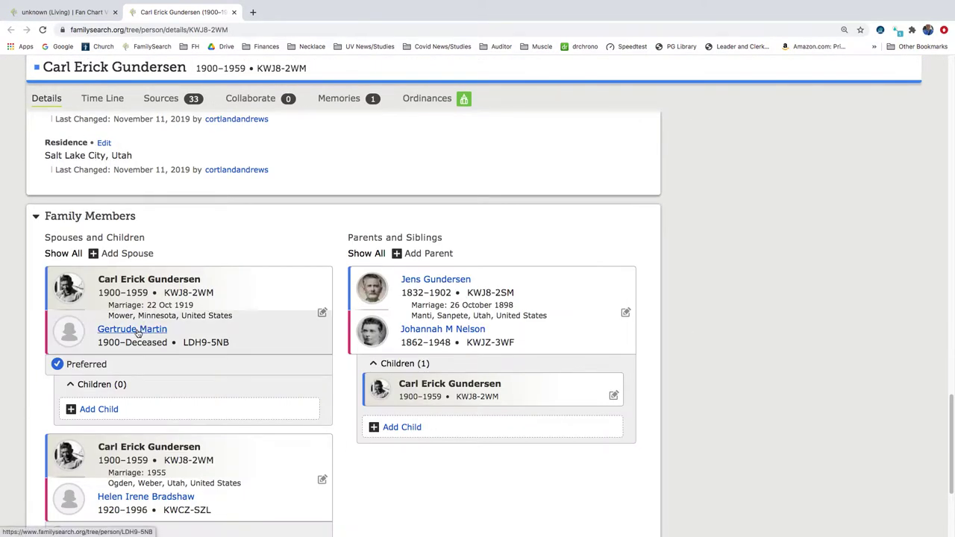
pyautogui.moveTo(153, 331)
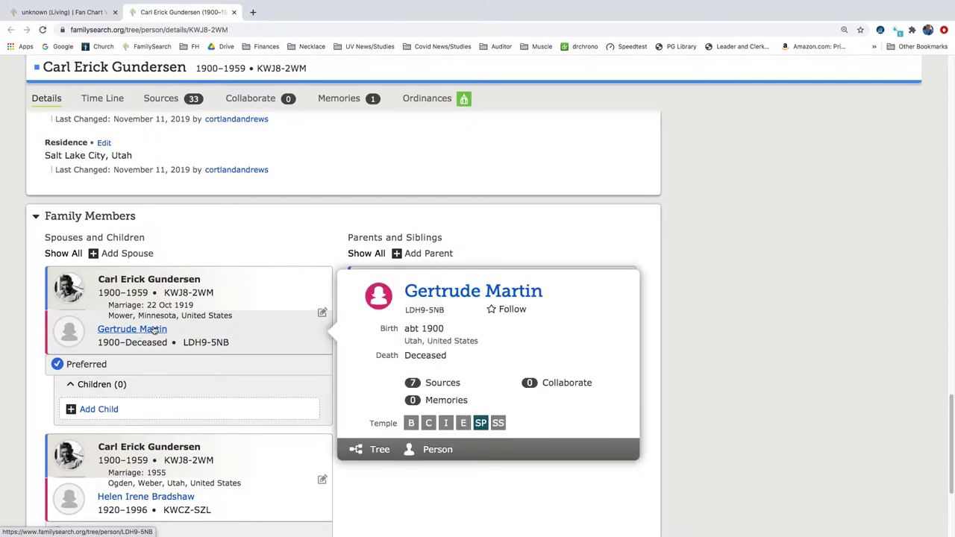
pyautogui.rightClick(440, 452)
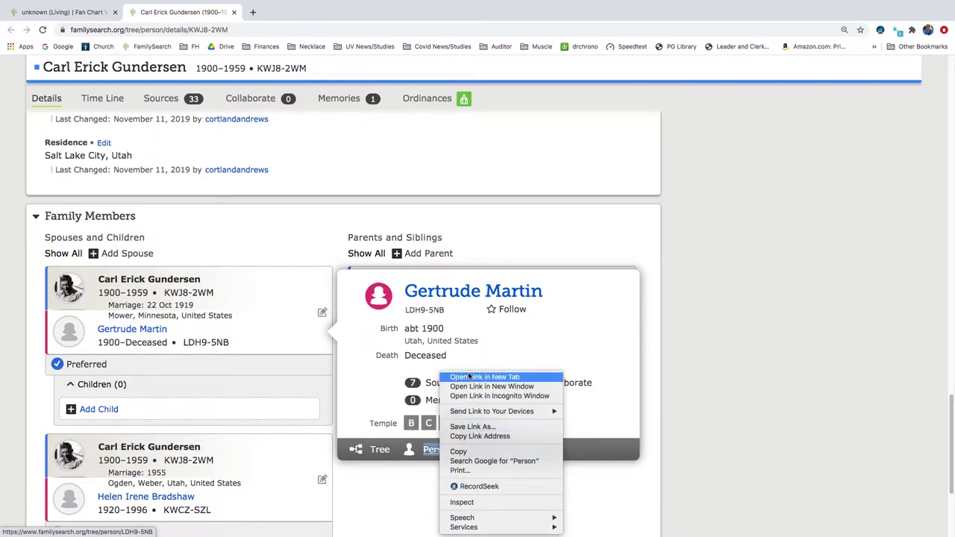
pyautogui.click(469, 376)
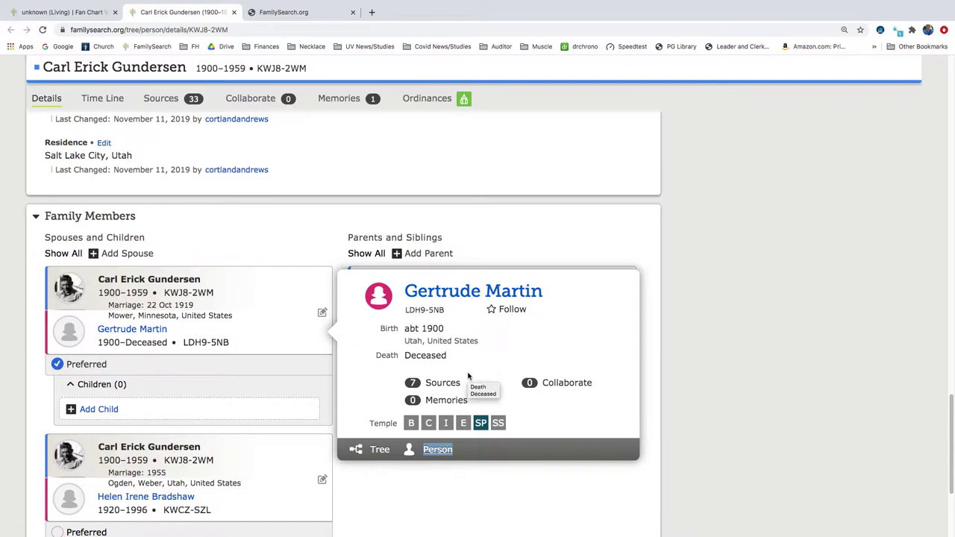
pyautogui.click(301, 13)
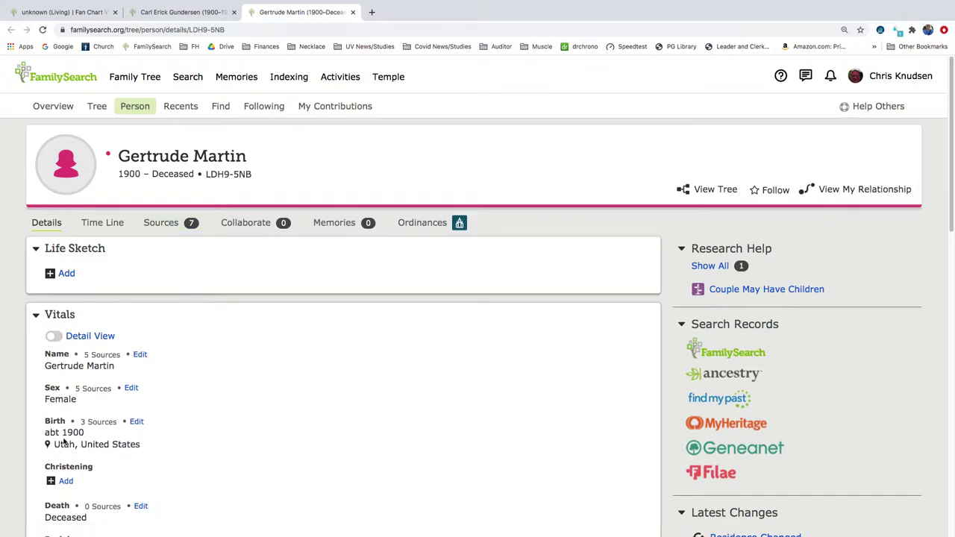
# - Scroll through her Details: birth abt 1900 in Utah and residences 1920–1940
pyautogui.scroll(-3, 160, 432)
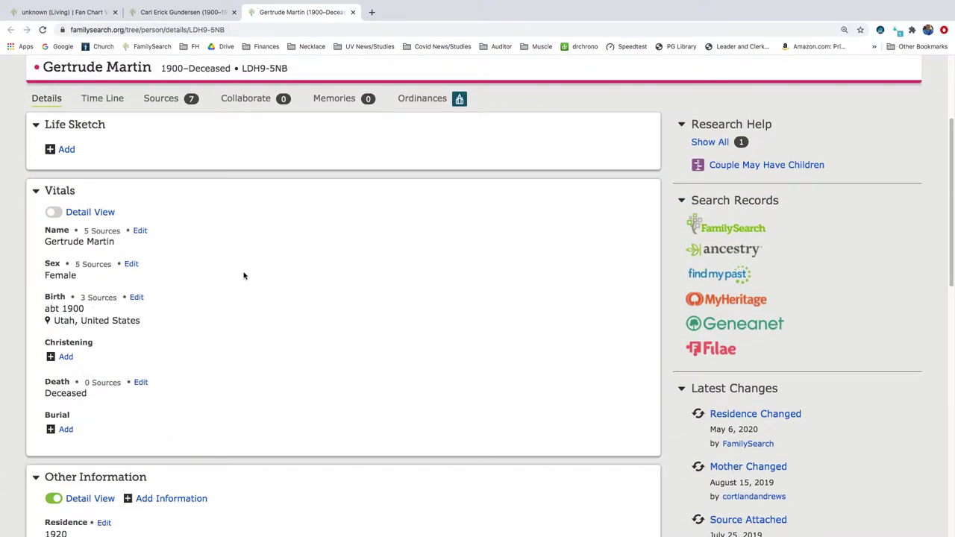
pyautogui.scroll(-5, 238, 320)
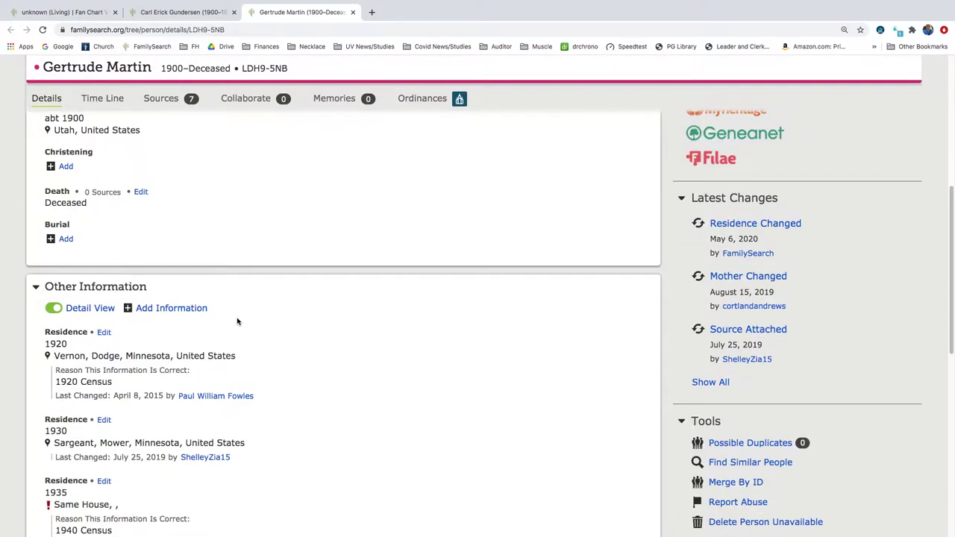
pyautogui.scroll(-2, 213, 333)
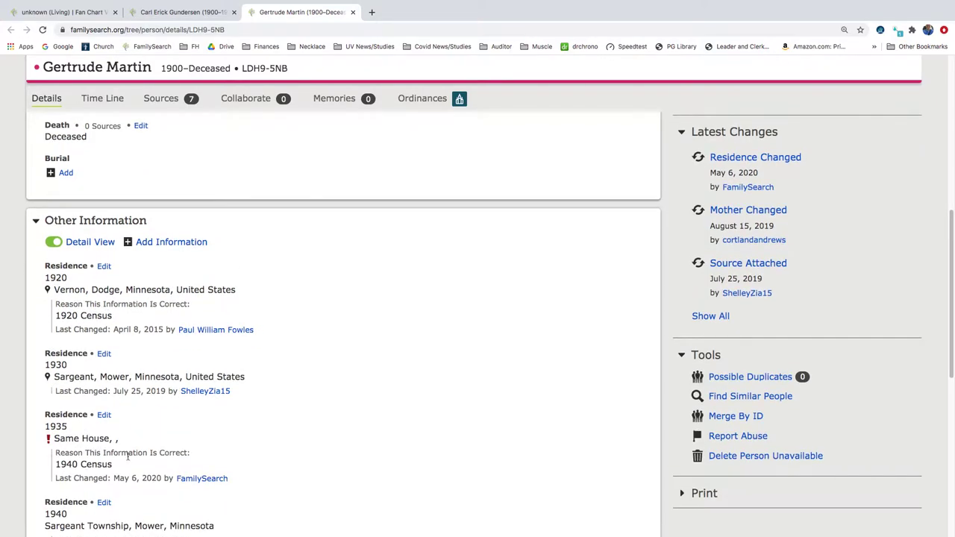
pyautogui.scroll(-3, 143, 445)
pyautogui.scroll(-3, 261, 395)
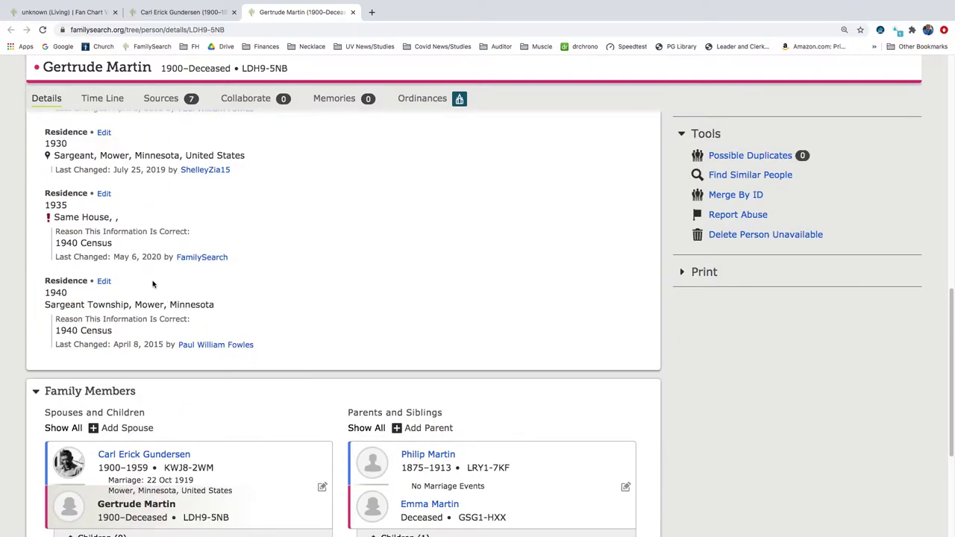
pyautogui.scroll(10, 170, 300)
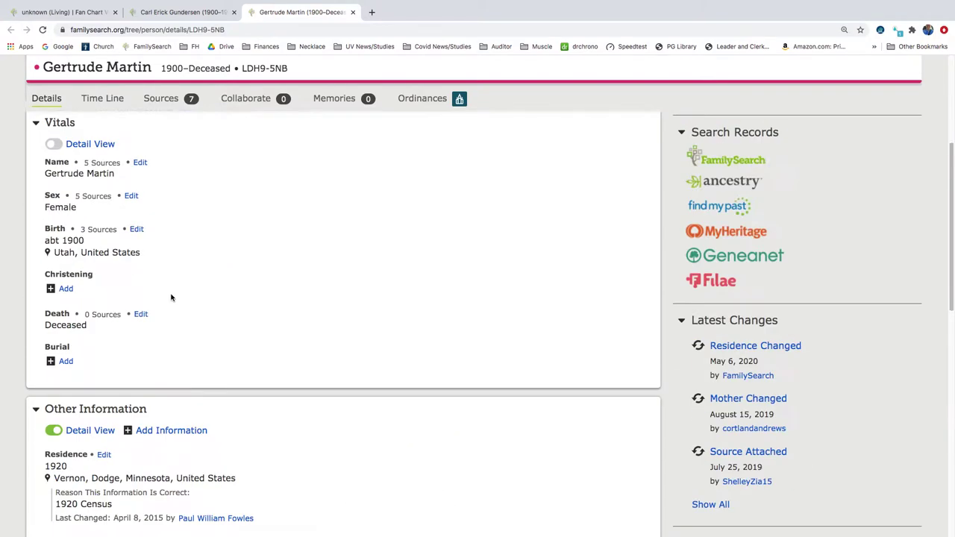
pyautogui.click(168, 96)
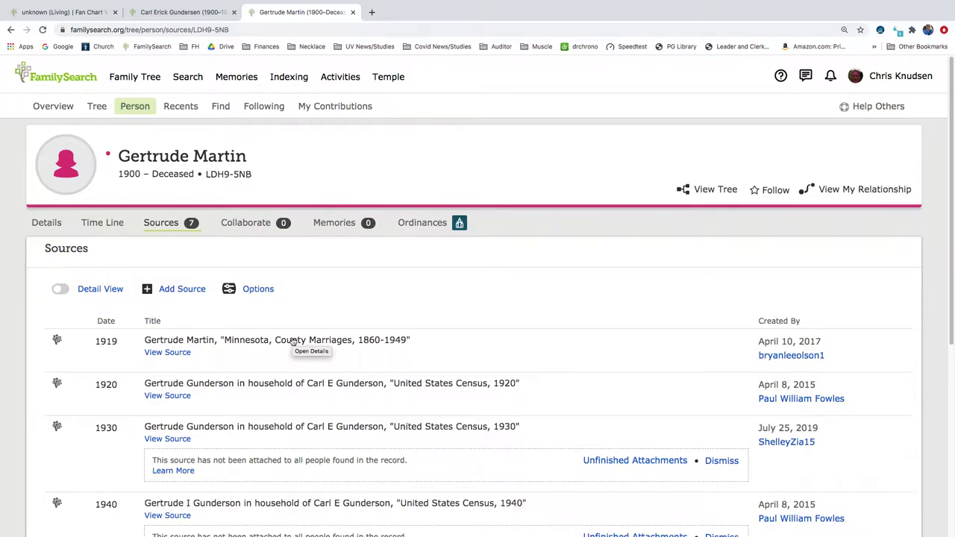
pyautogui.click(293, 341)
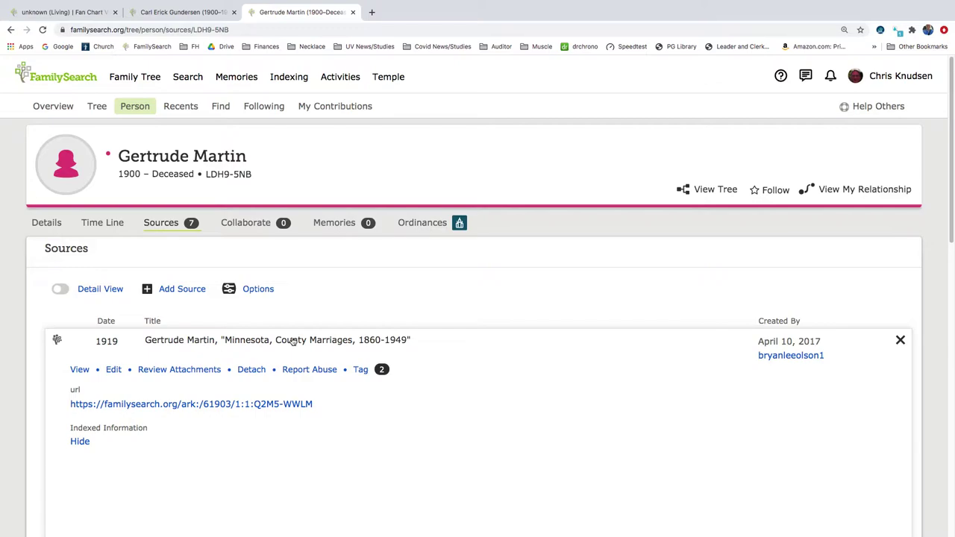
pyautogui.scroll(-3, 293, 340)
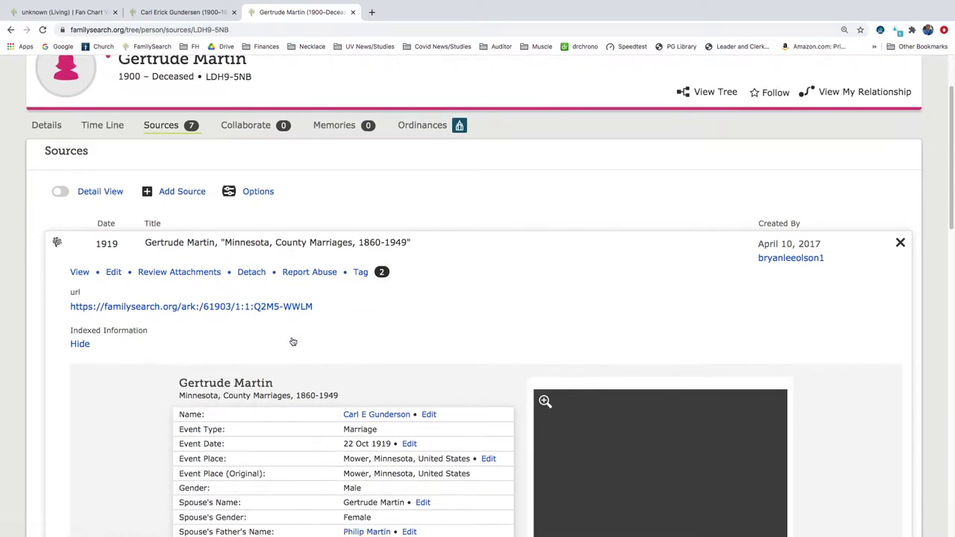
pyautogui.scroll(-2, 293, 341)
pyautogui.scroll(-2, 292, 335)
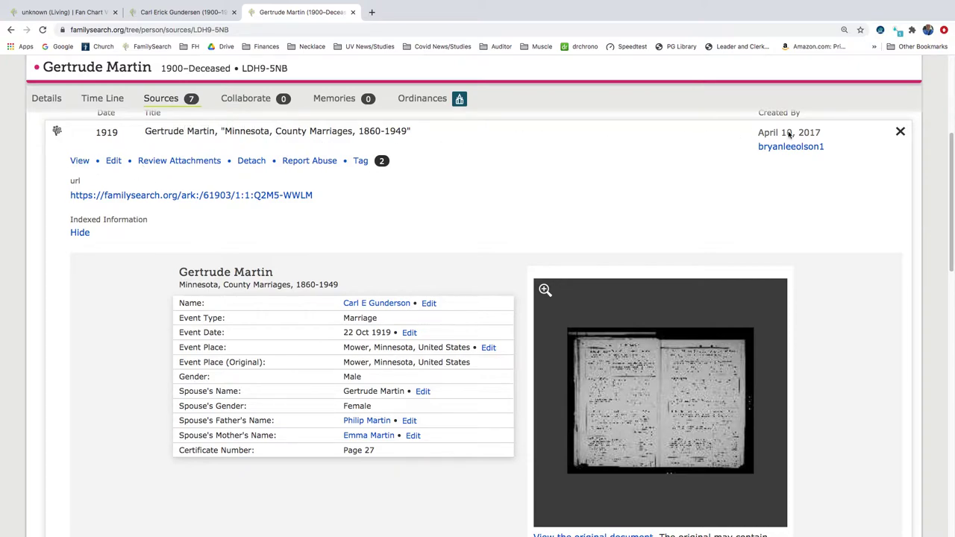
pyautogui.click(899, 132)
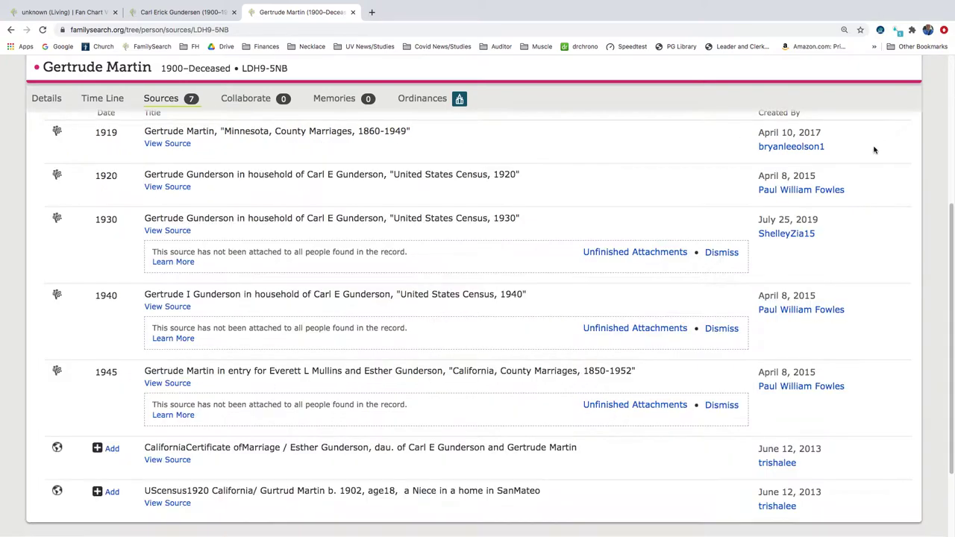
pyautogui.click(262, 141)
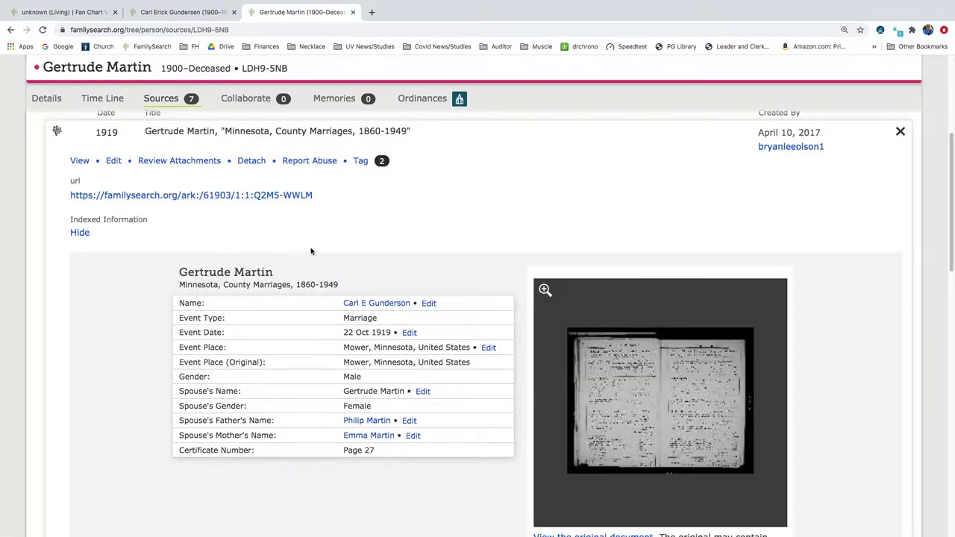
# - Open Carl E Gunderson's marriage record and zoom into the 1919 register image
pyautogui.click(378, 304)
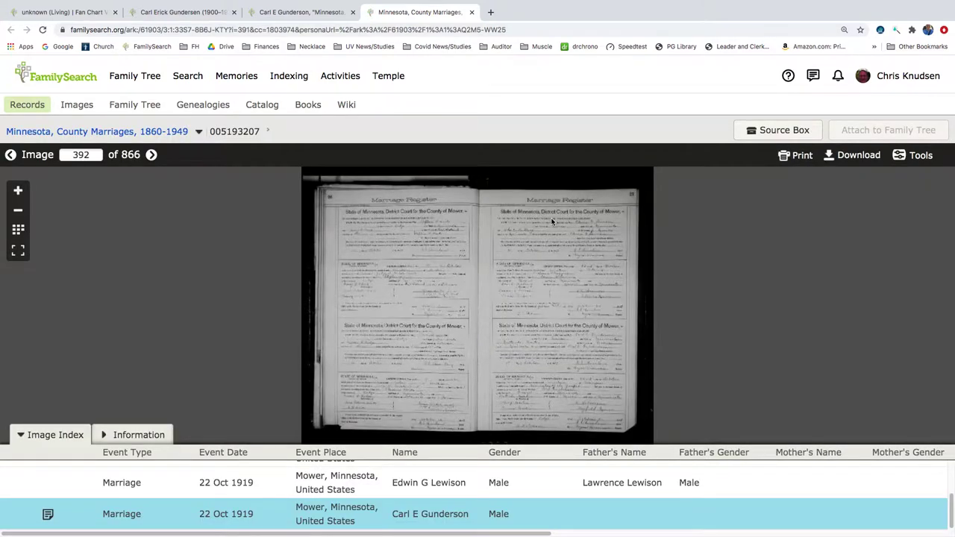
pyautogui.click(18, 191)
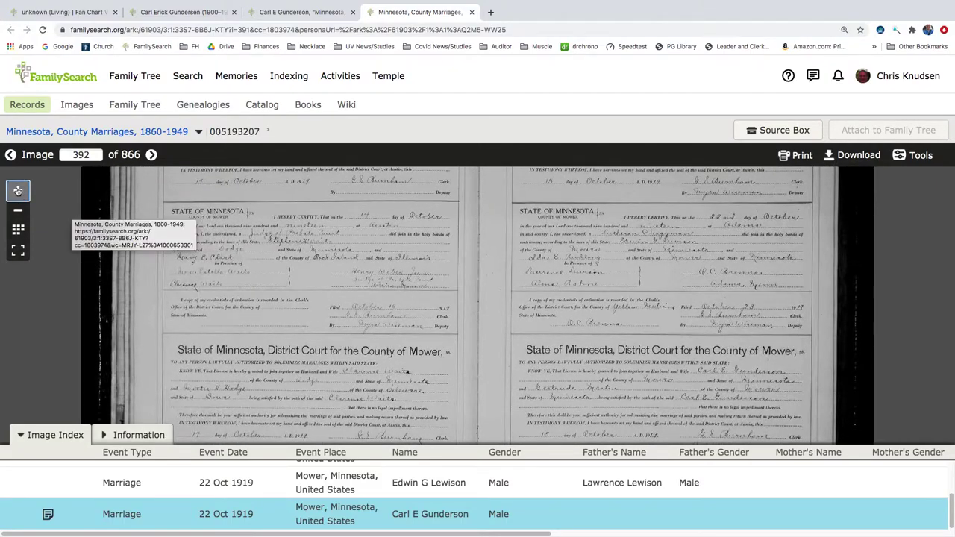
pyautogui.moveTo(561, 226); pyautogui.dragTo(451, 305)
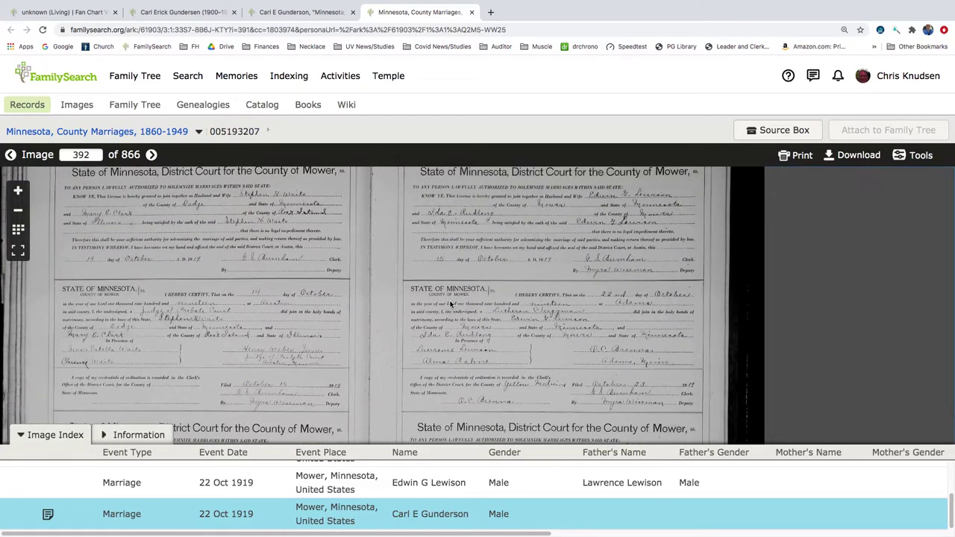
pyautogui.click(18, 191)
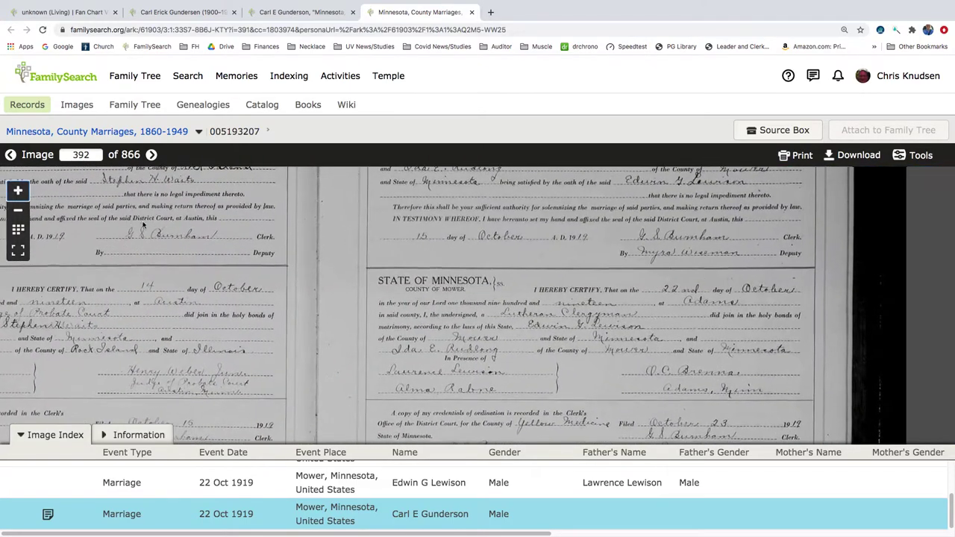
# - Pan the register to the Gunderson–Martin license issued 15 October 1919, image 392 of 866
pyautogui.hscroll(-5, 278, 254)
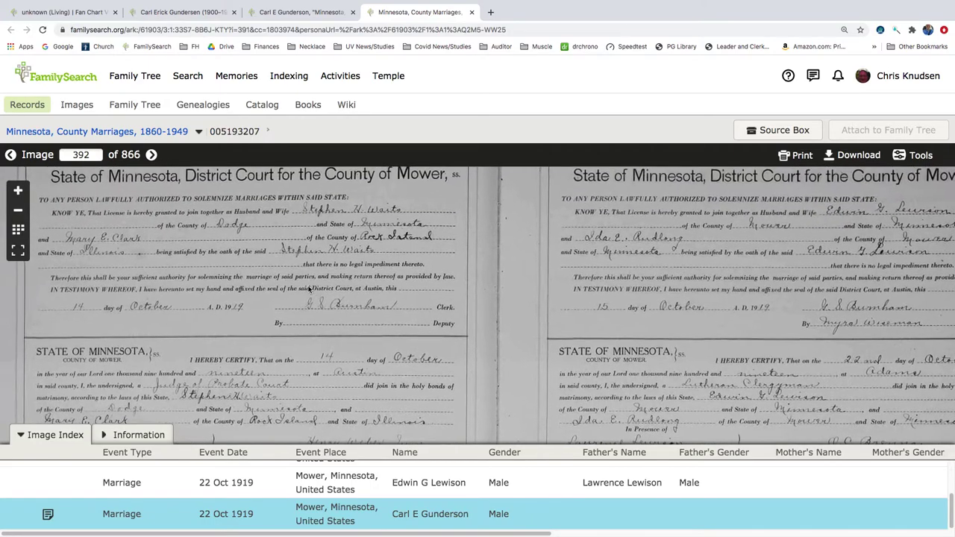
pyautogui.moveTo(660, 256); pyautogui.dragTo(480, 271)
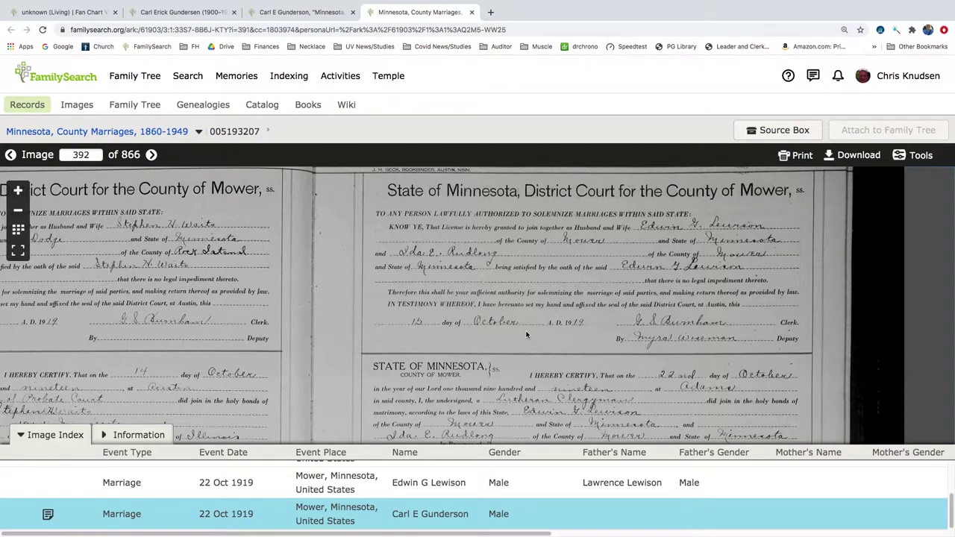
pyautogui.scroll(-5, 522, 344)
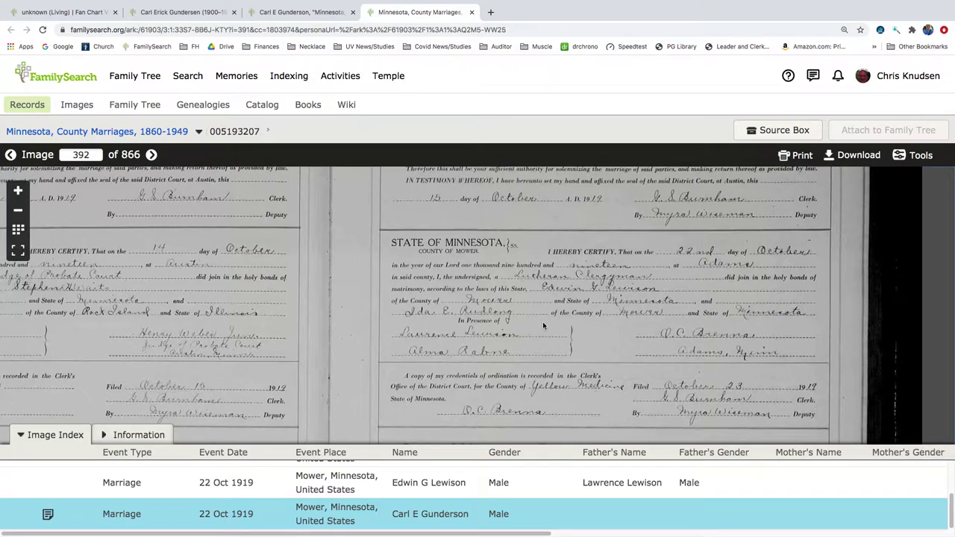
pyautogui.moveTo(542, 321); pyautogui.dragTo(708, 311)
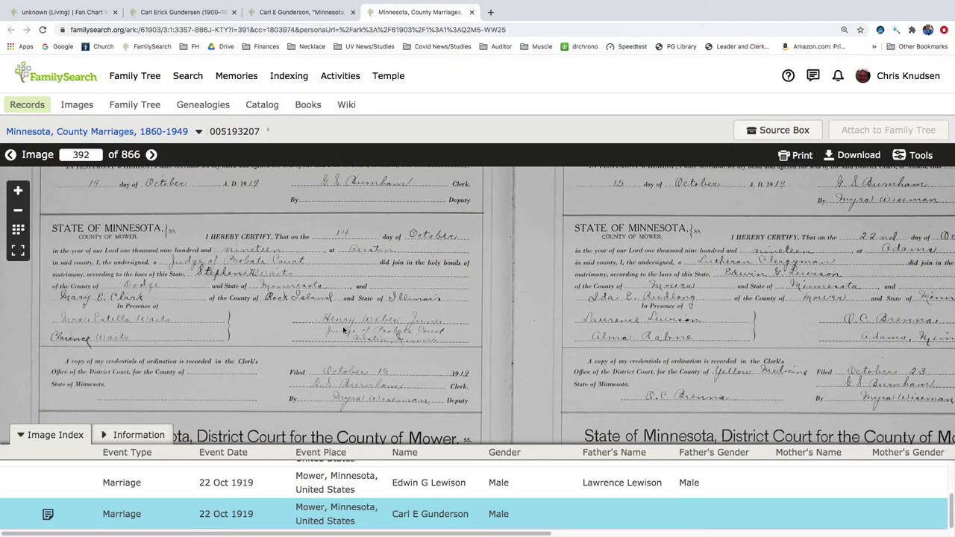
pyautogui.moveTo(347, 328); pyautogui.dragTo(390, 219)
pyautogui.scroll(-3, 408, 360)
pyautogui.hscroll(2, 407, 360)
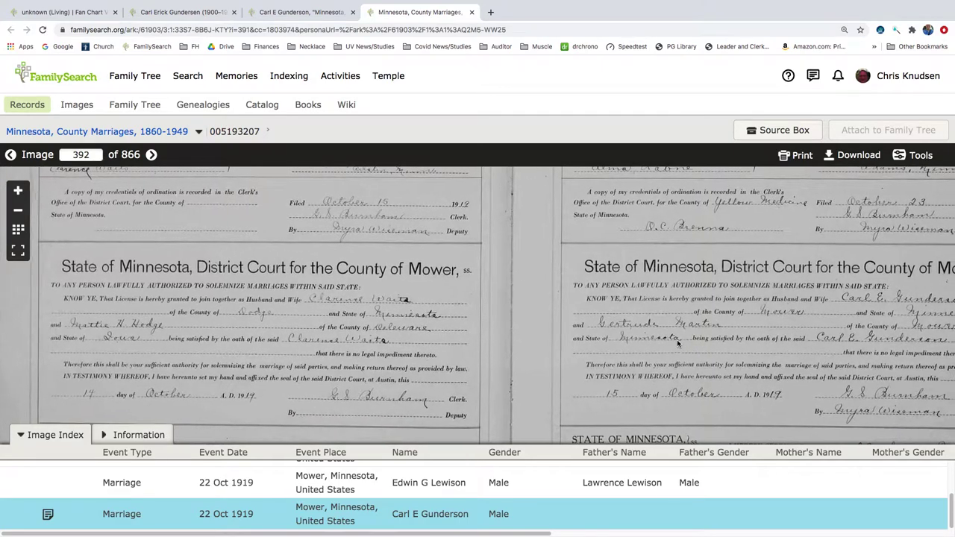
pyautogui.moveTo(677, 339); pyautogui.dragTo(520, 340)
pyautogui.scroll(-2, 520, 340)
pyautogui.hscroll(2, 520, 339)
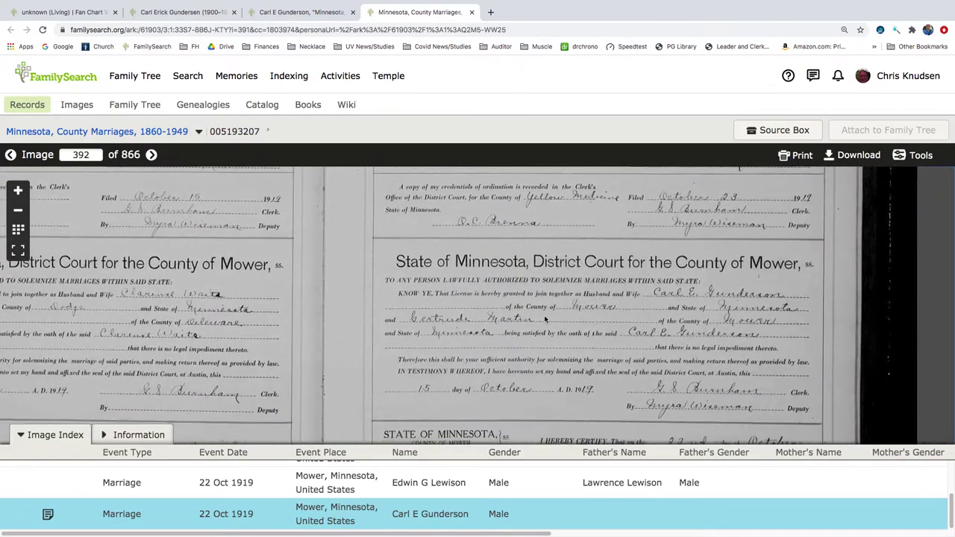
pyautogui.scroll(-2, 523, 253)
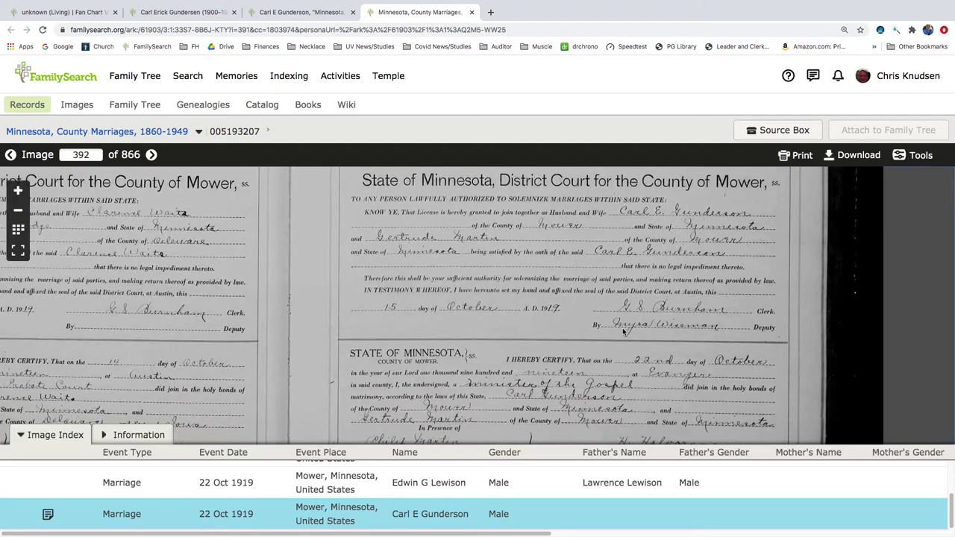
pyautogui.hscroll(2, 500, 302)
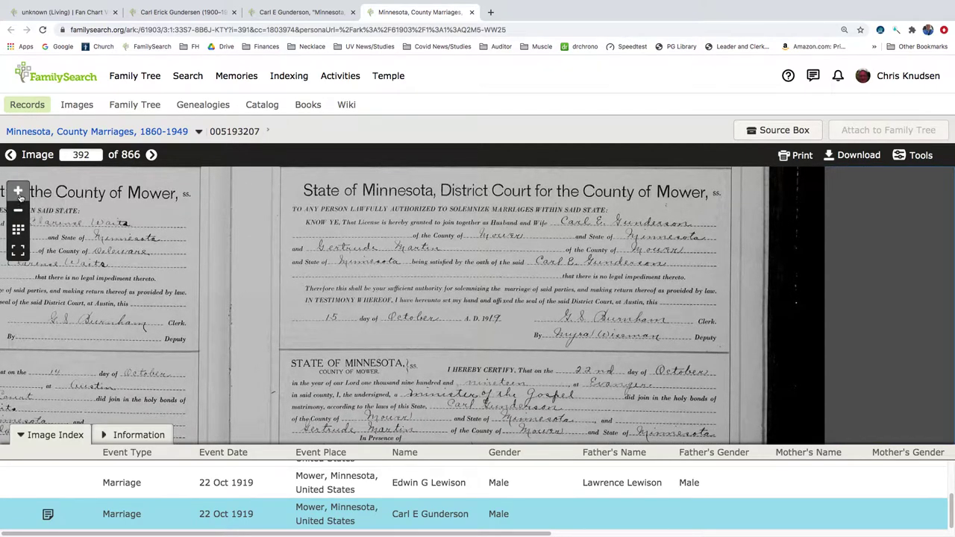
pyautogui.click(18, 191)
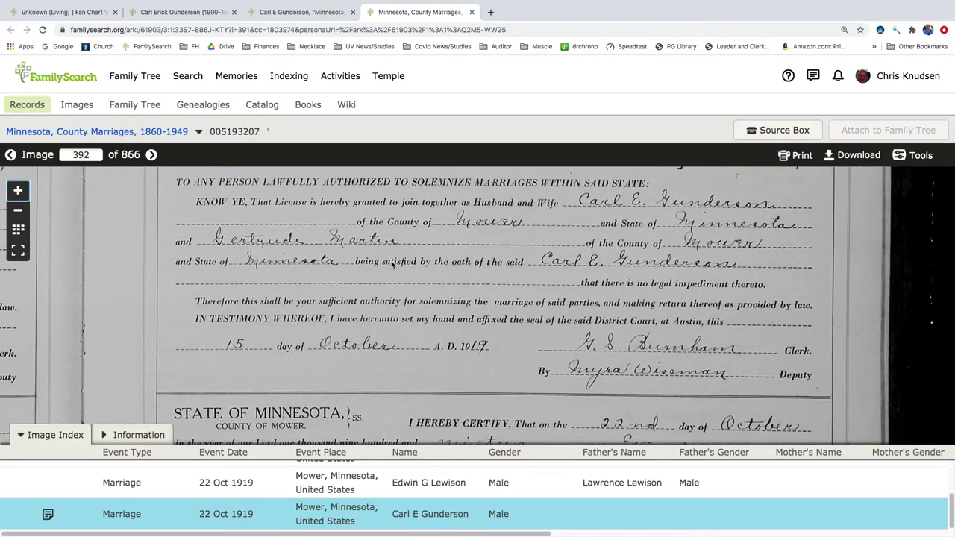
pyautogui.scroll(2, 393, 263)
pyautogui.hscroll(2, 392, 264)
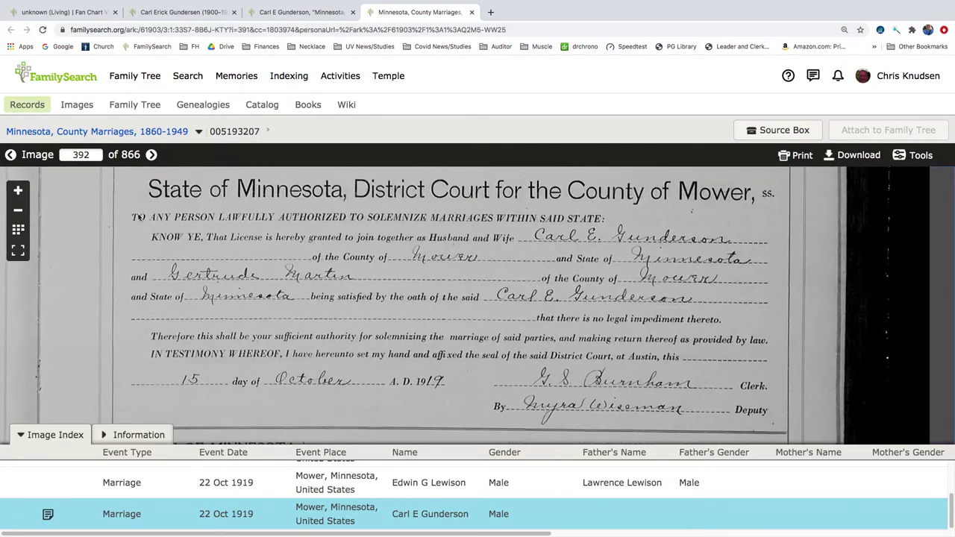
pyautogui.click(18, 191)
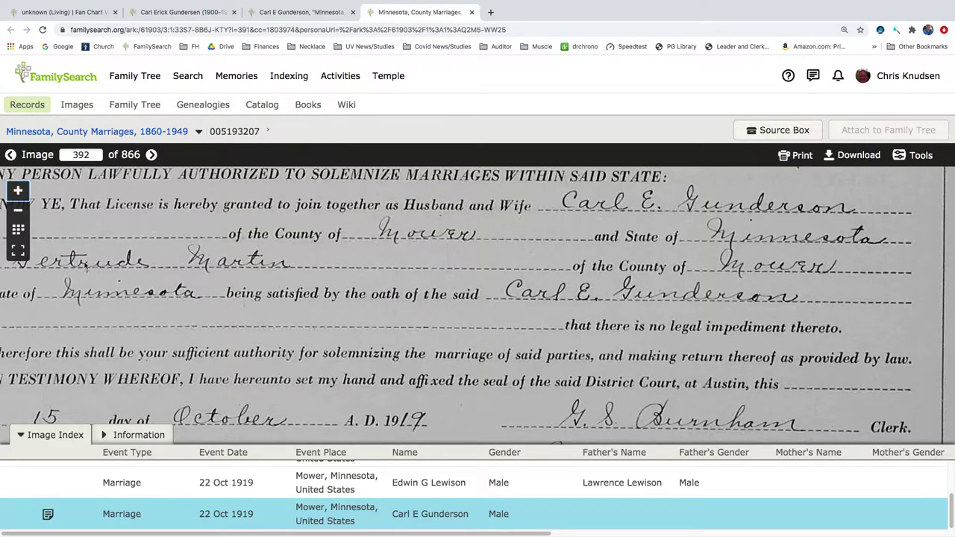
pyautogui.moveTo(84, 269); pyautogui.dragTo(138, 260)
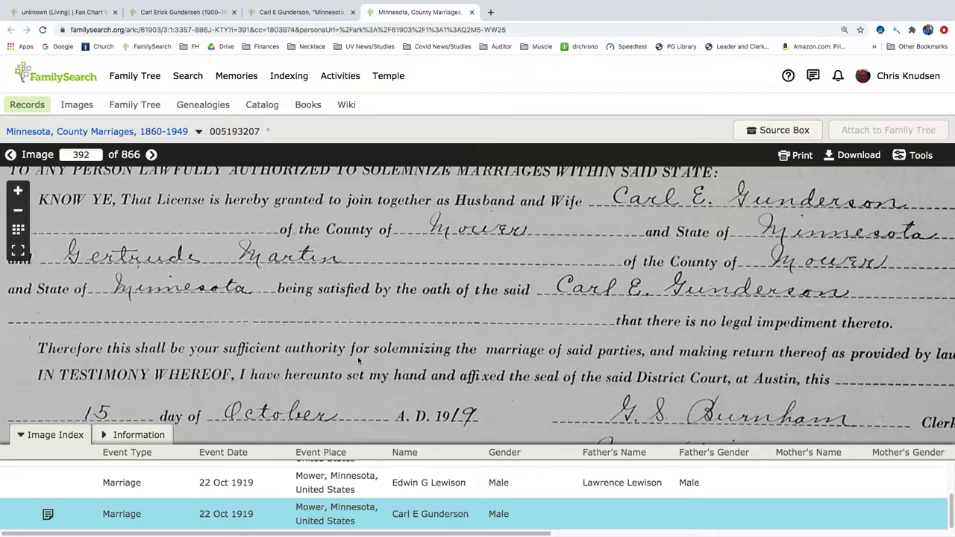
pyautogui.scroll(-3, 357, 356)
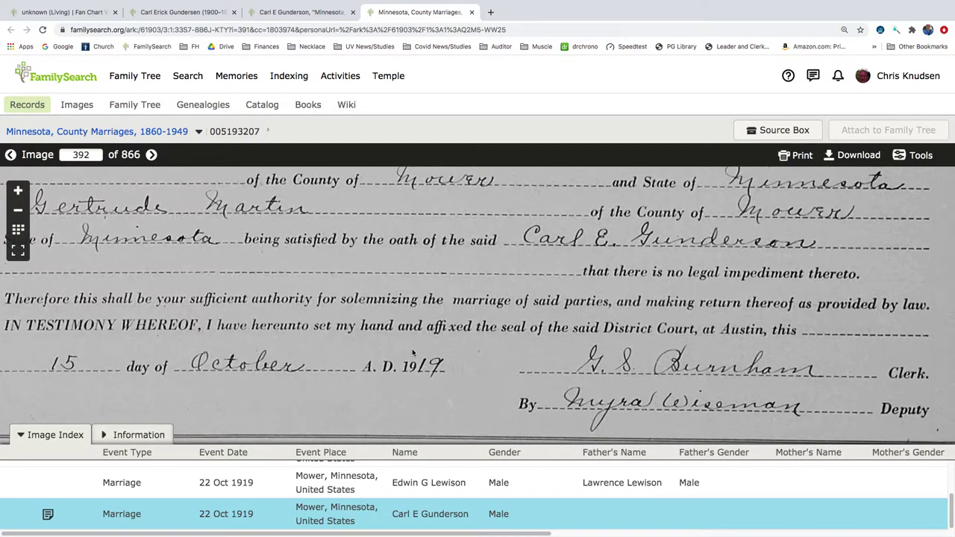
pyautogui.moveTo(425, 350); pyautogui.dragTo(464, 262)
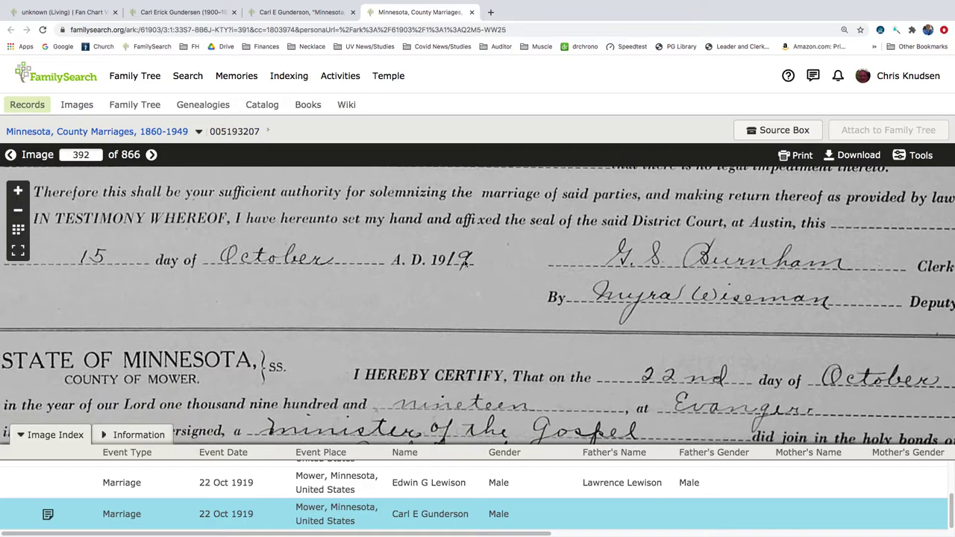
pyautogui.moveTo(360, 294); pyautogui.dragTo(361, 253)
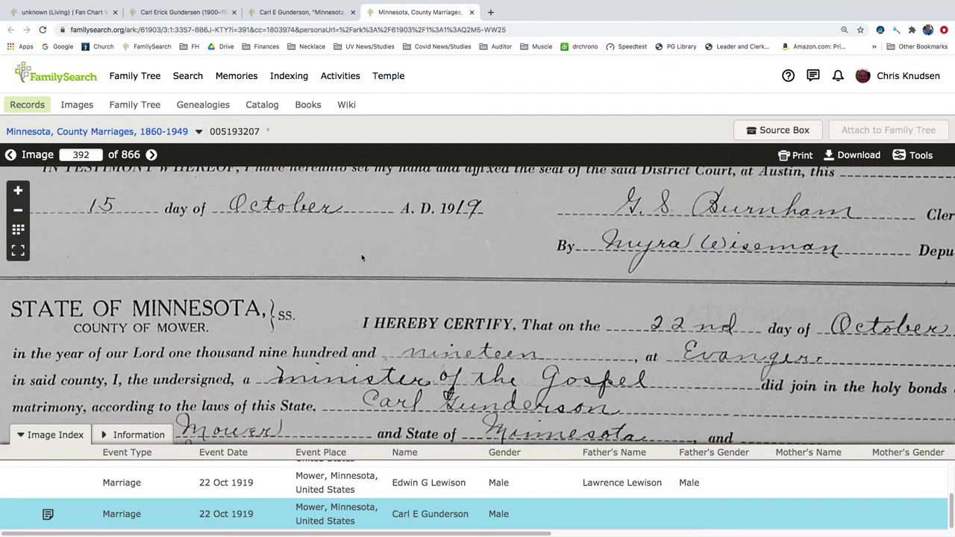
pyautogui.moveTo(334, 306); pyautogui.dragTo(302, 188)
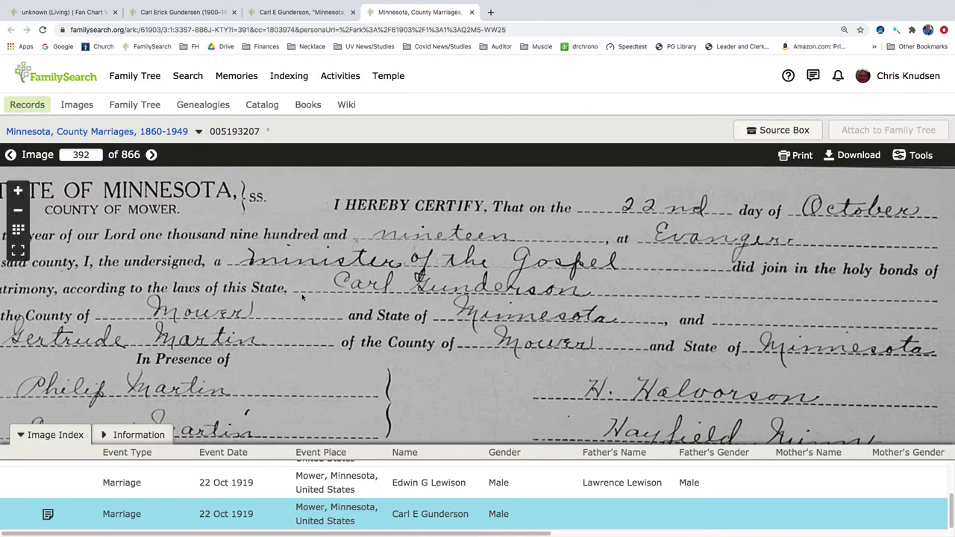
pyautogui.moveTo(319, 306); pyautogui.dragTo(337, 258)
pyautogui.moveTo(341, 293); pyautogui.dragTo(344, 283)
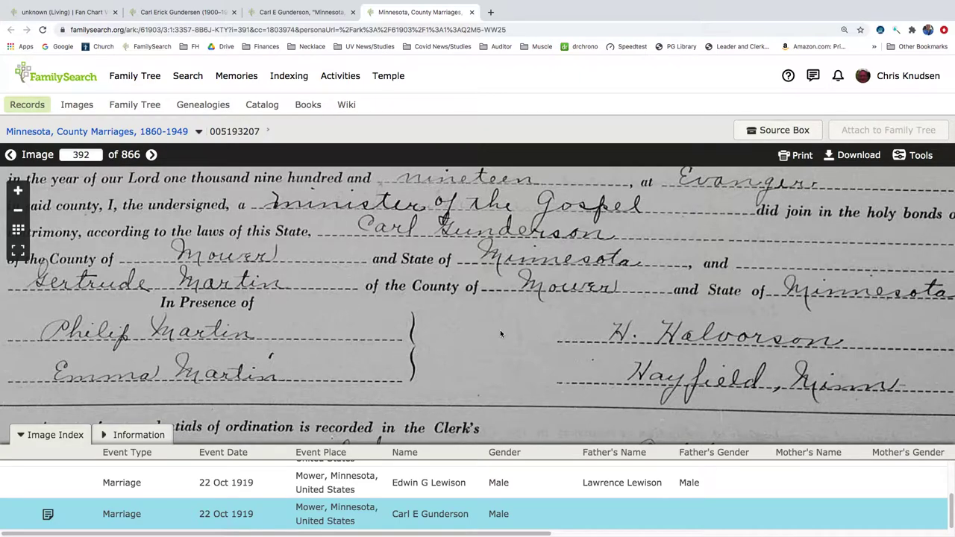
pyautogui.moveTo(538, 338); pyautogui.dragTo(449, 343)
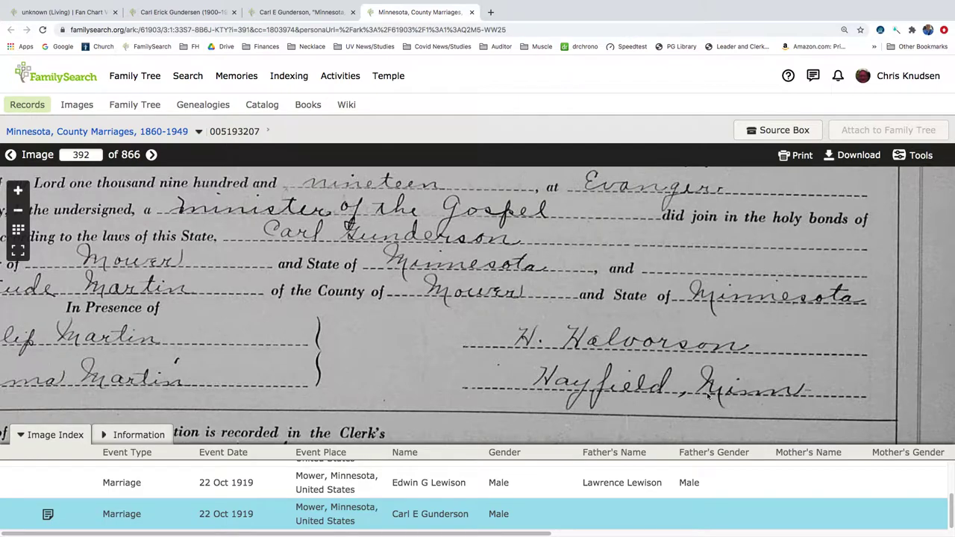
pyautogui.moveTo(691, 396); pyautogui.dragTo(699, 336)
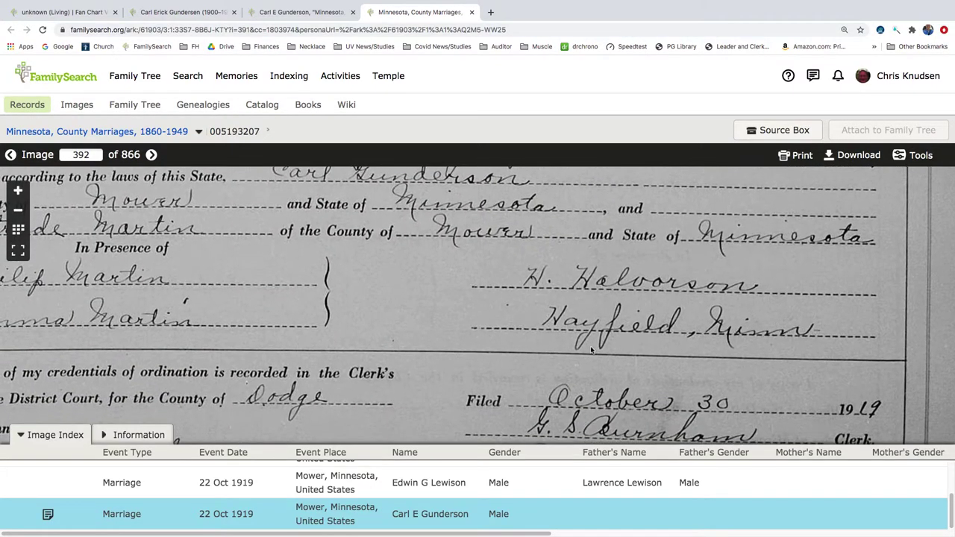
pyautogui.moveTo(571, 340); pyautogui.dragTo(600, 252)
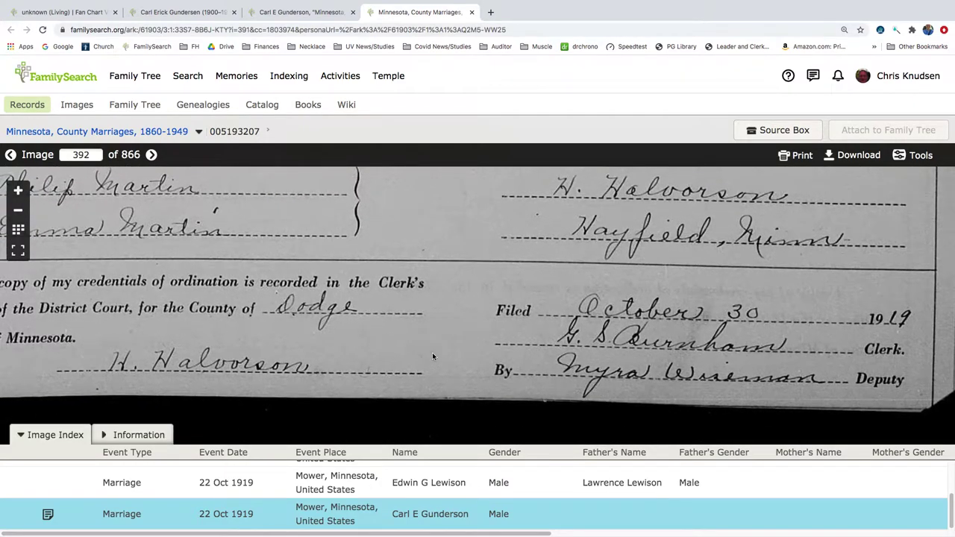
pyautogui.moveTo(432, 352); pyautogui.dragTo(364, 341)
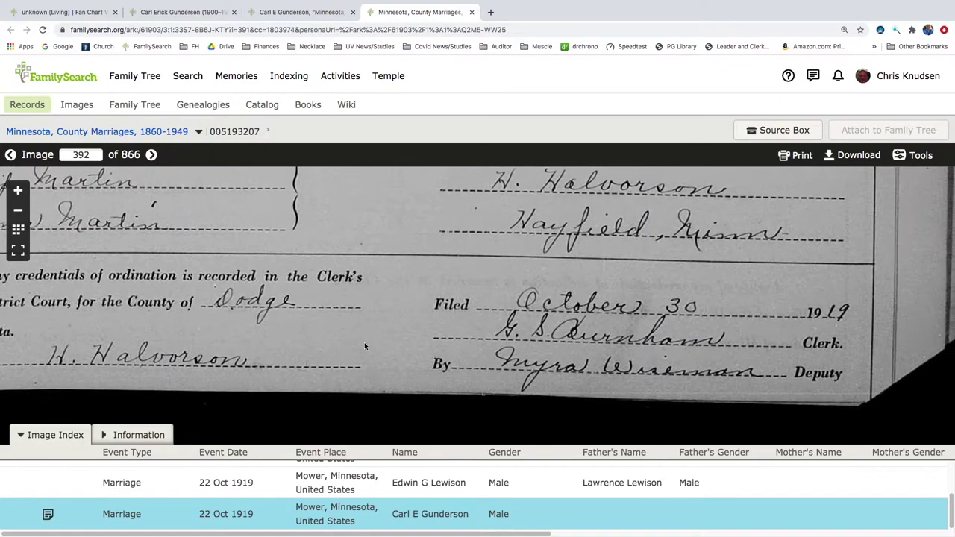
pyautogui.scroll(5, 580, 311)
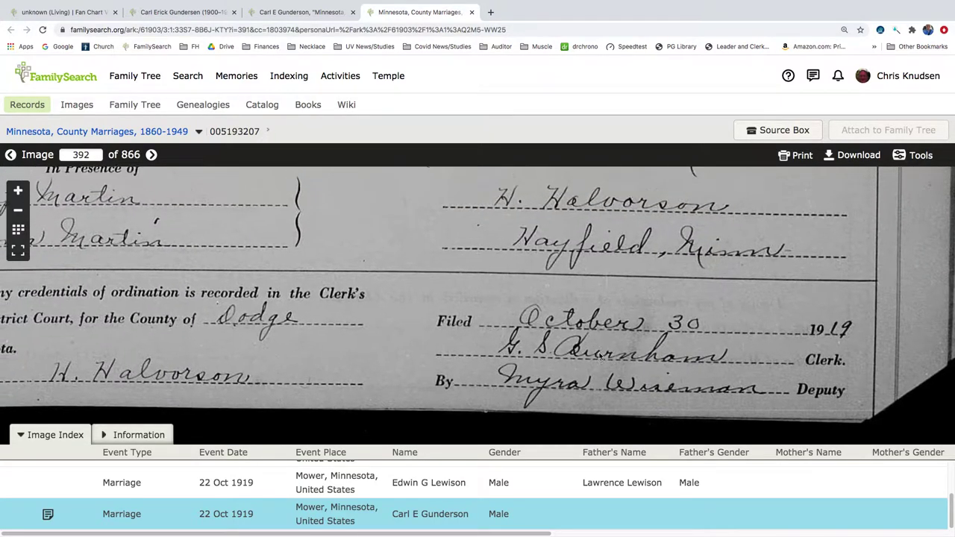
pyautogui.scroll(2, 543, 236)
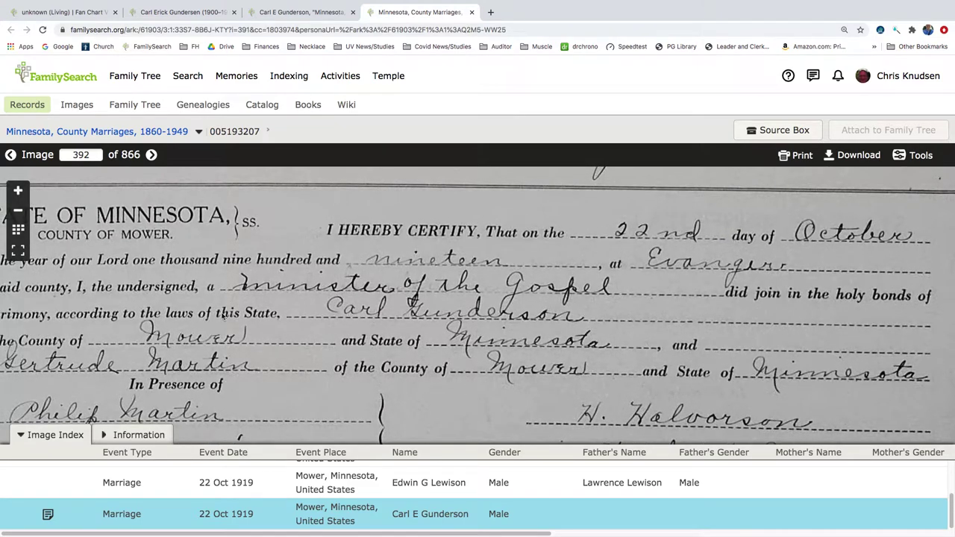
pyautogui.hscroll(-3, 193, 322)
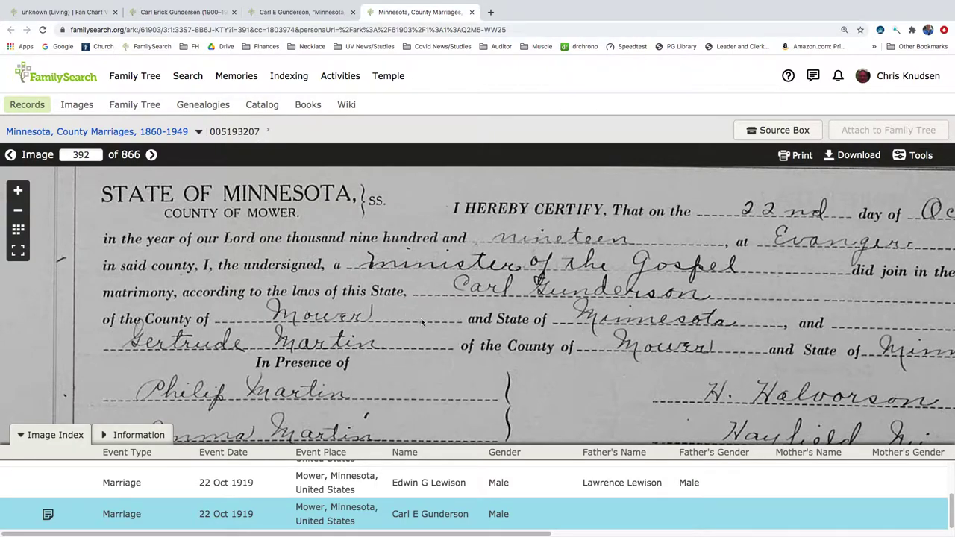
pyautogui.scroll(-2, 457, 385)
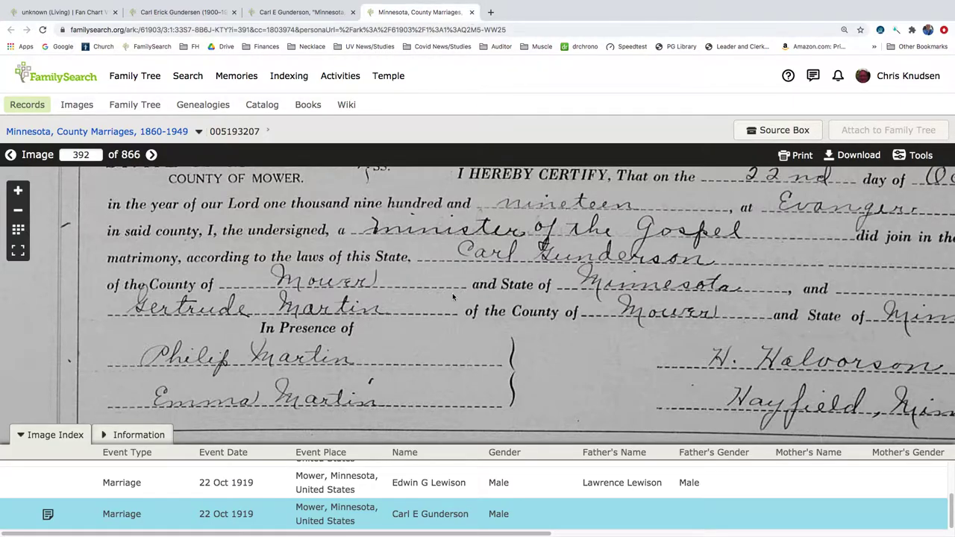
pyautogui.moveTo(582, 186); pyautogui.dragTo(526, 400)
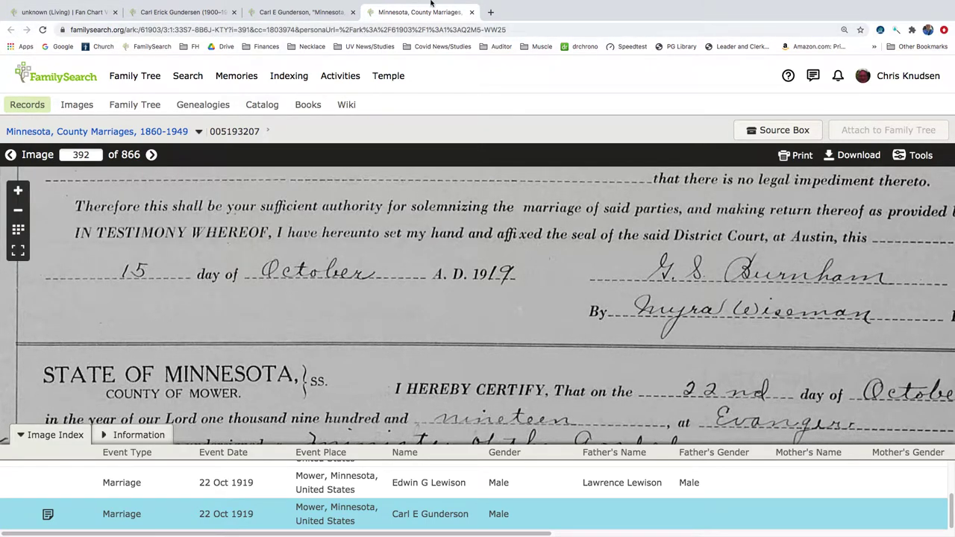
pyautogui.click(471, 12)
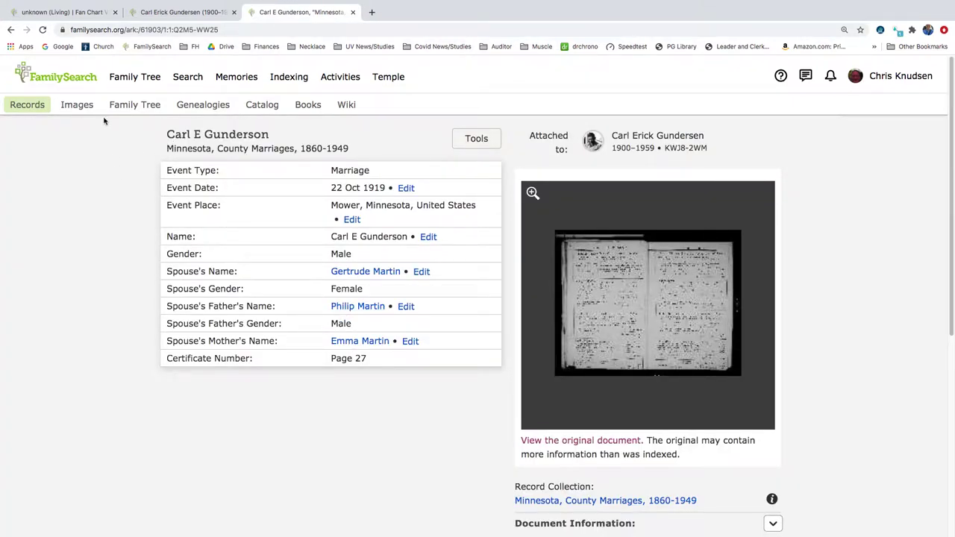
pyautogui.scroll(-5, 850, 167)
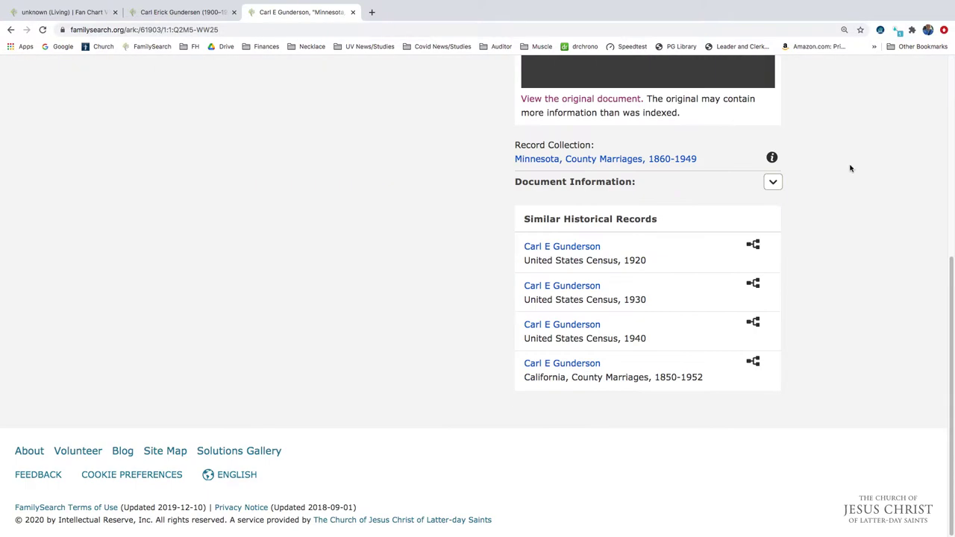
pyautogui.scroll(5, 850, 168)
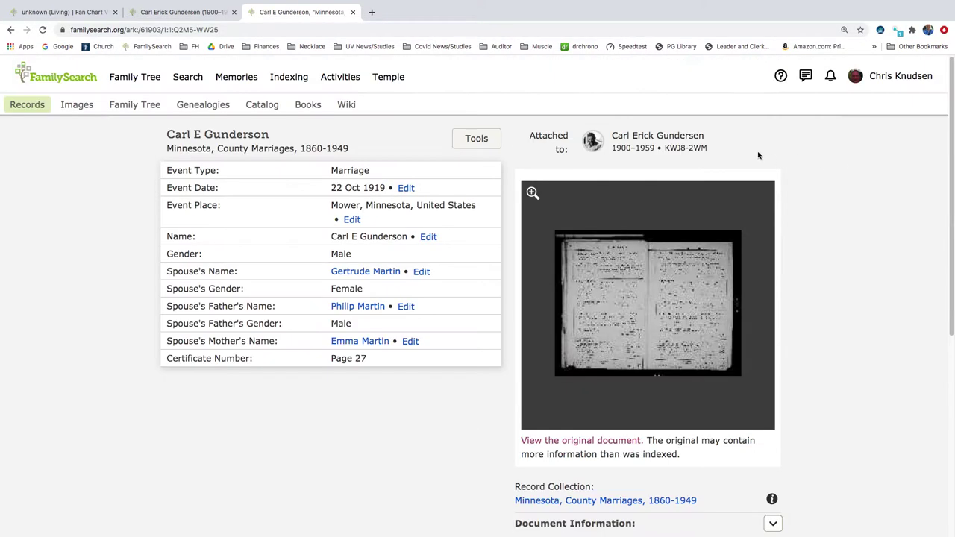
pyautogui.click(11, 30)
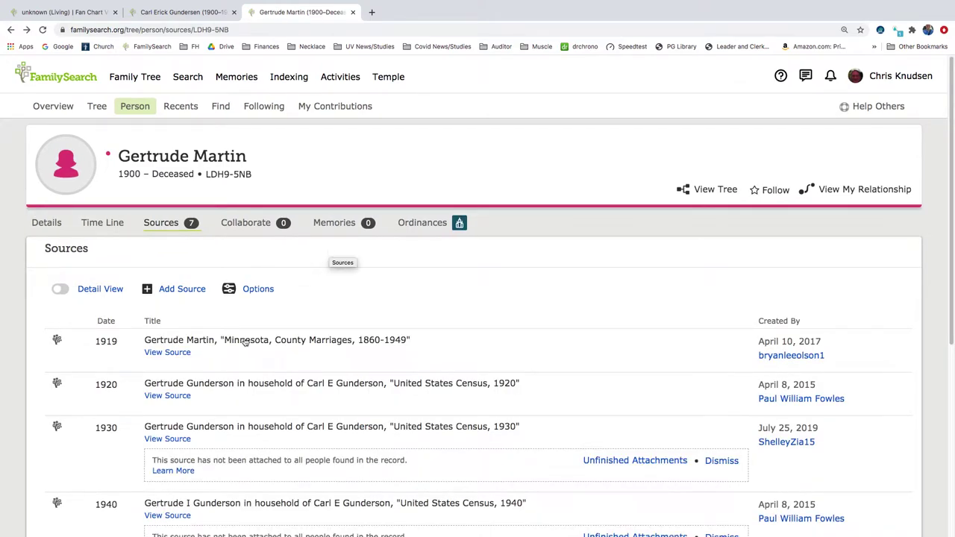
# - Expand the 1920 census source: wife, age 20, of Carl E Gunderson in Vernon, Minnesota
pyautogui.click(251, 386)
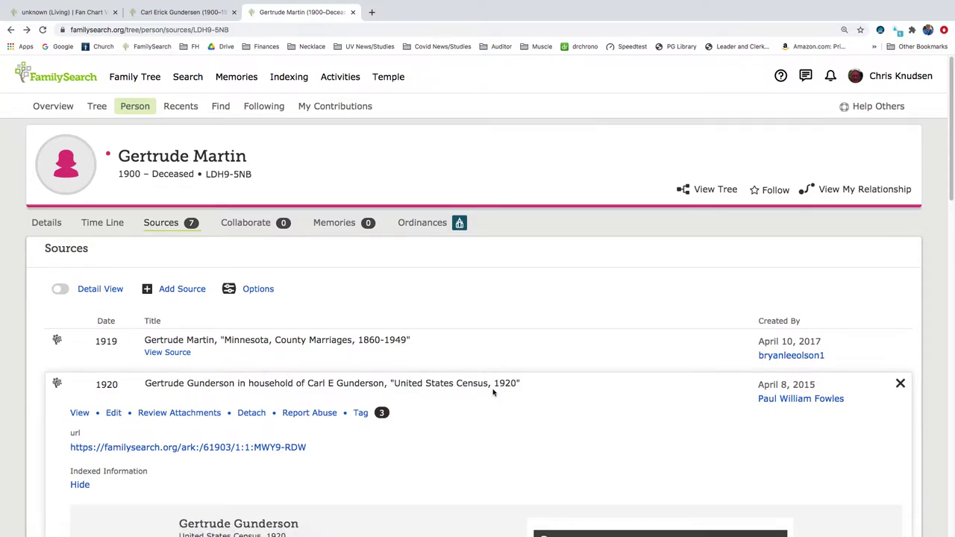
pyautogui.scroll(-5, 486, 387)
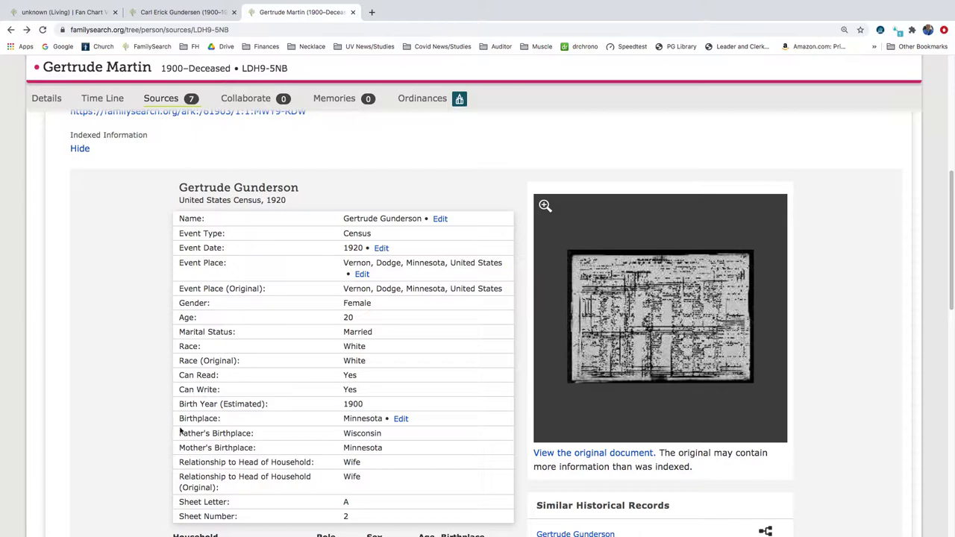
pyautogui.scroll(-1, 436, 414)
pyautogui.scroll(-3, 437, 415)
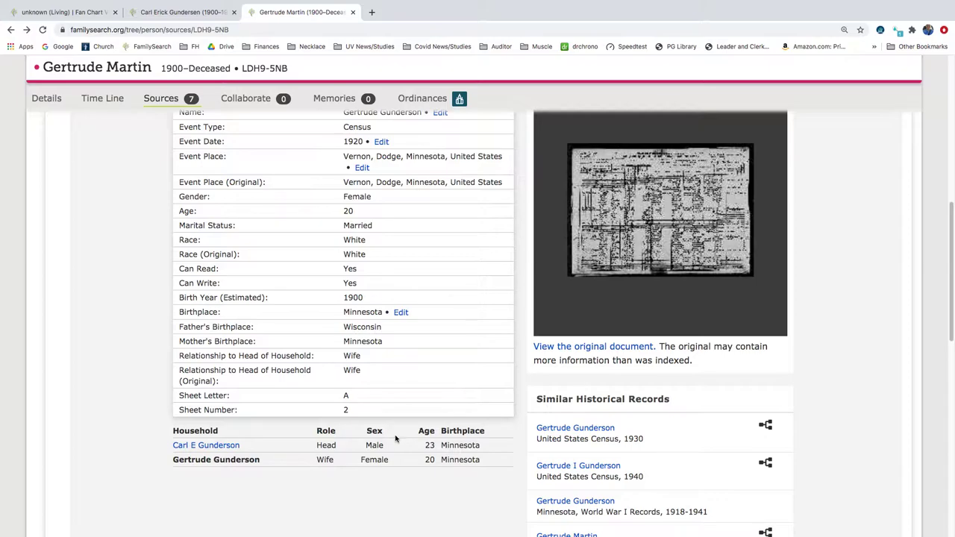
pyautogui.scroll(-2, 375, 421)
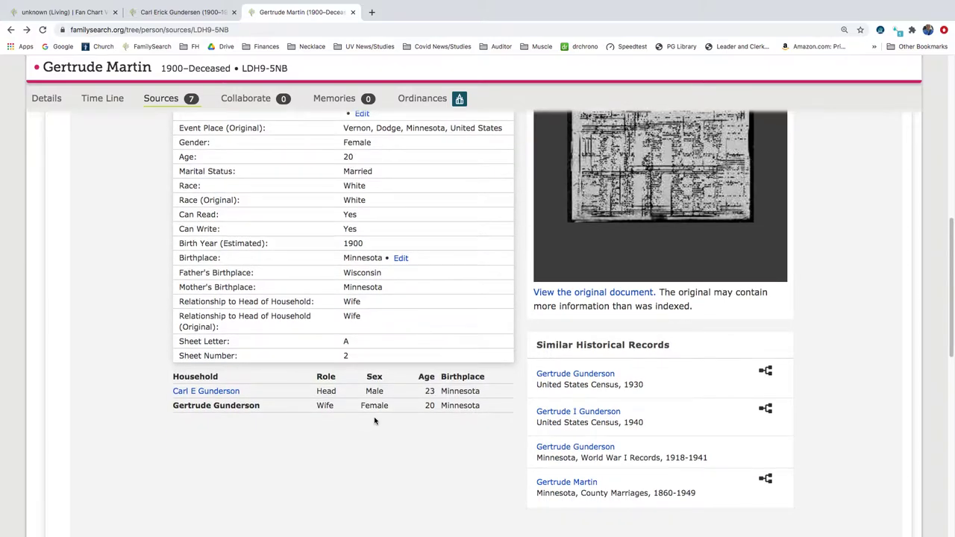
pyautogui.click(573, 448)
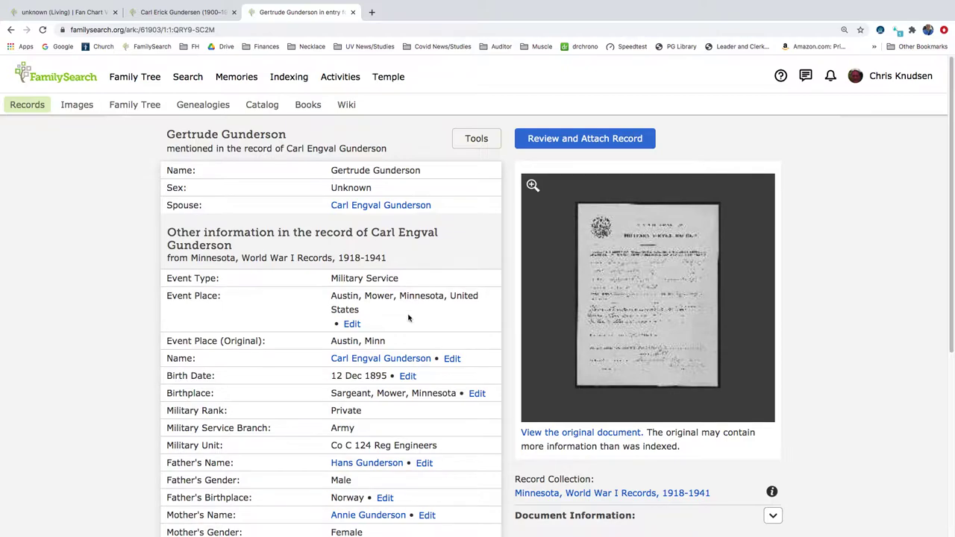
pyautogui.scroll(-2, 280, 320)
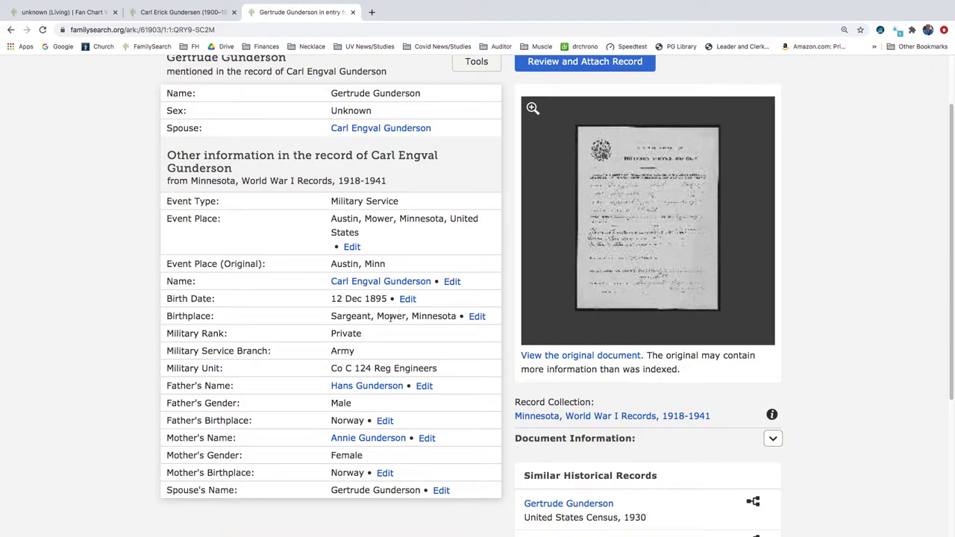
pyautogui.click(164, 12)
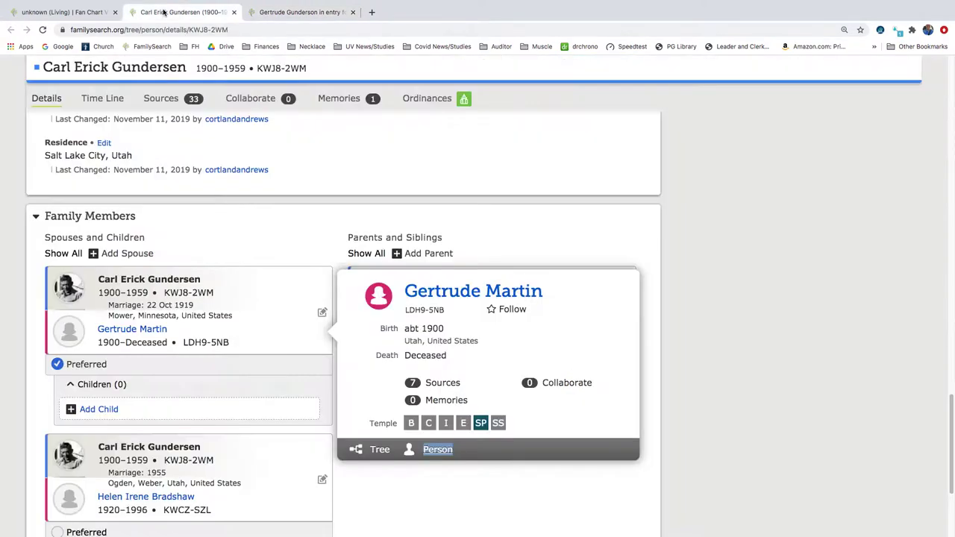
pyautogui.scroll(15, 198, 230)
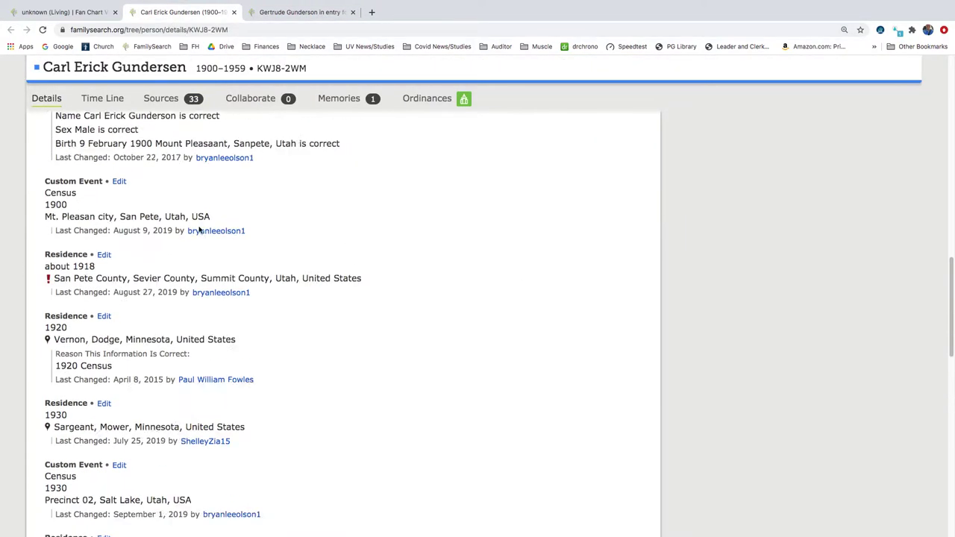
pyautogui.scroll(10, 198, 229)
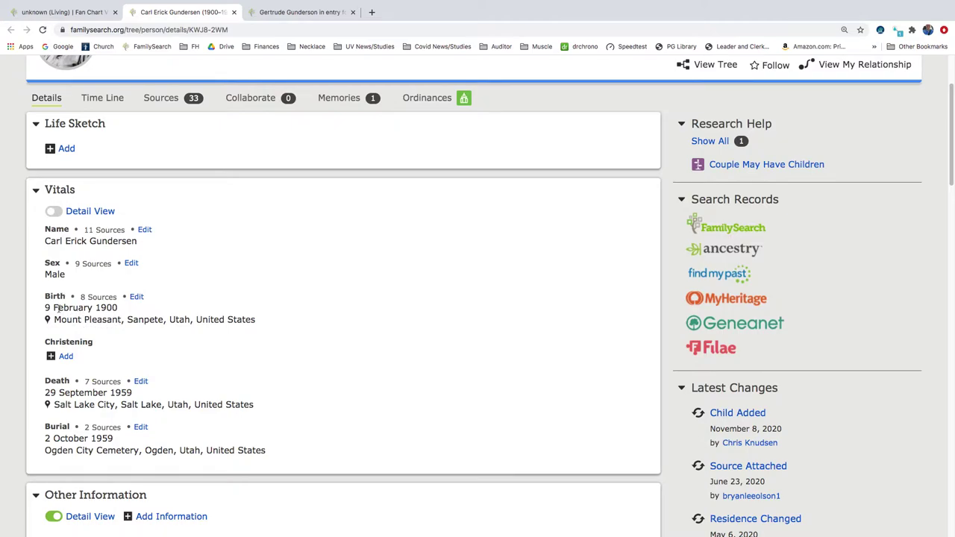
pyautogui.scroll(3, 142, 299)
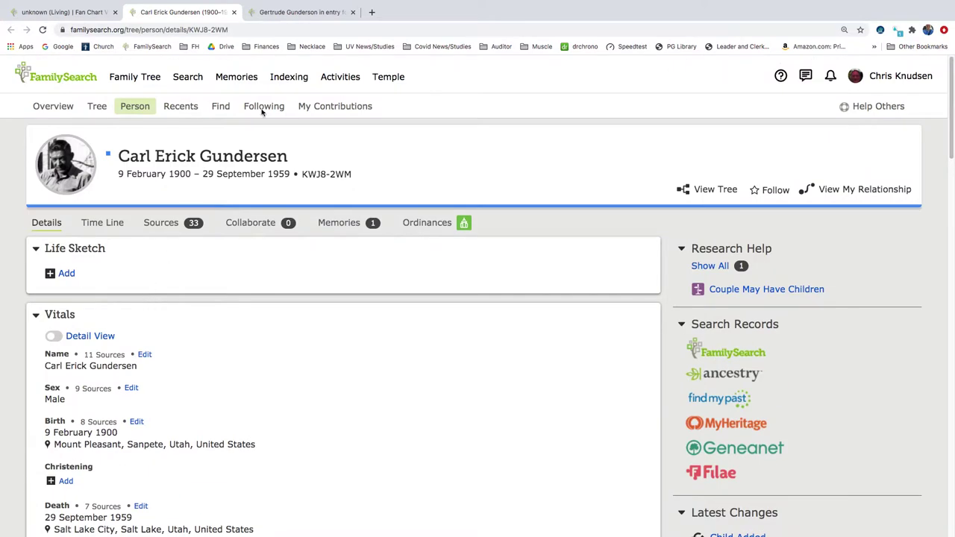
pyautogui.click(303, 14)
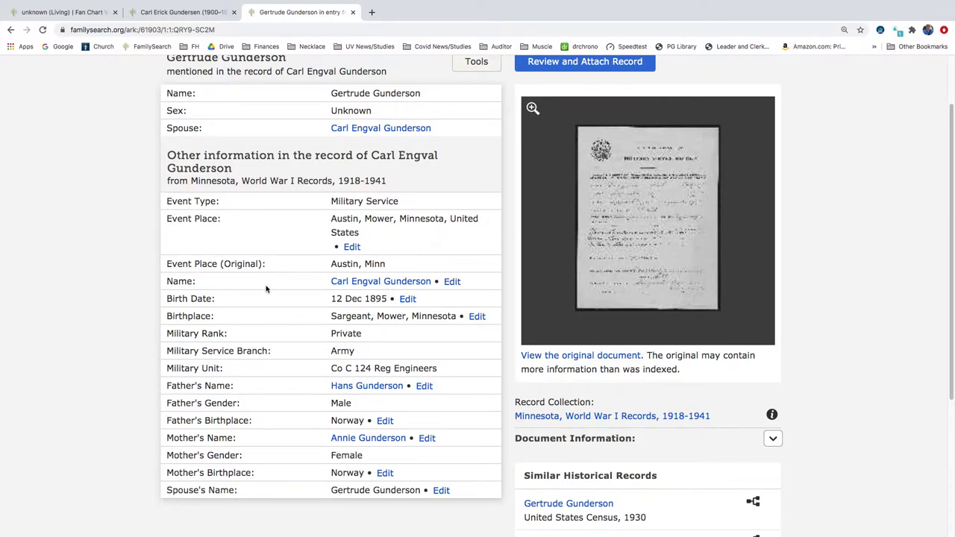
pyautogui.click(183, 12)
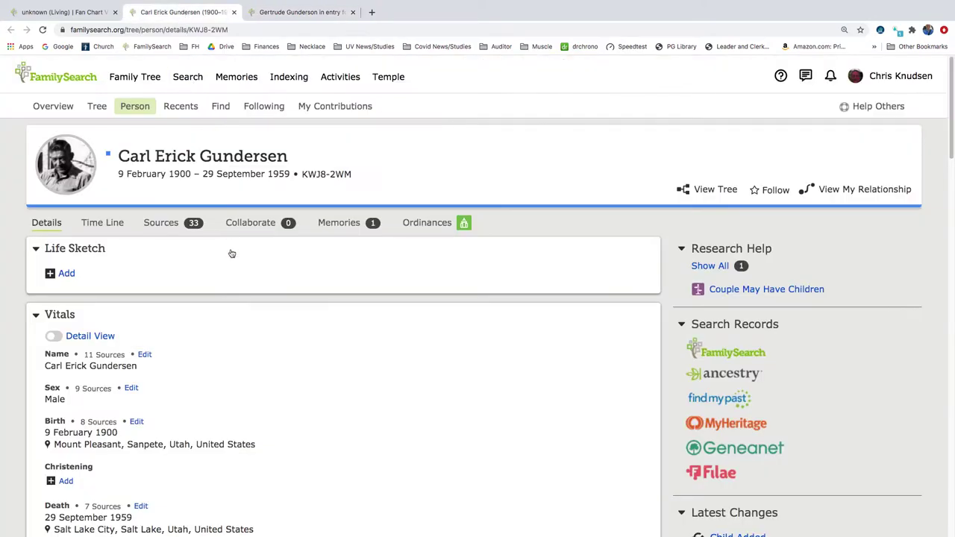
pyautogui.scroll(-20, 231, 251)
pyautogui.scroll(-5, 255, 300)
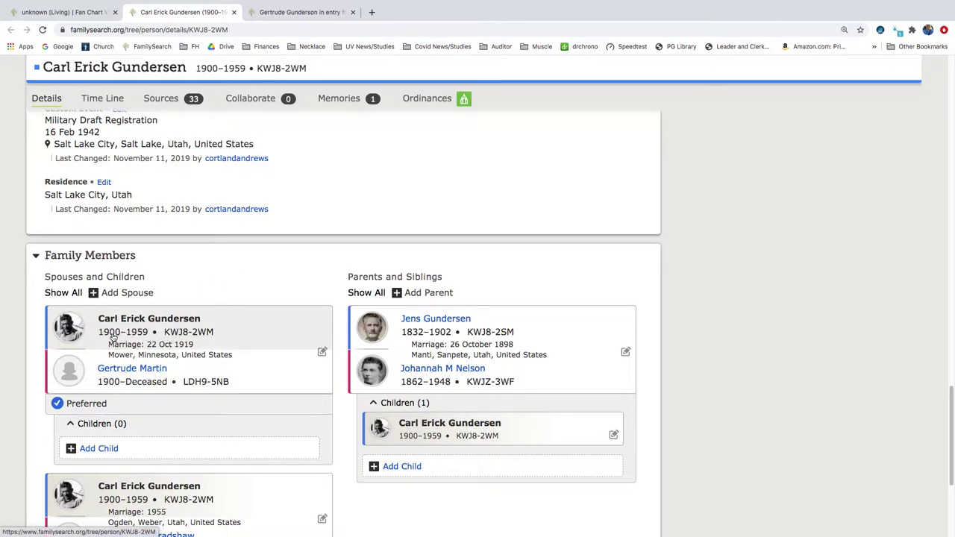
pyautogui.click(299, 8)
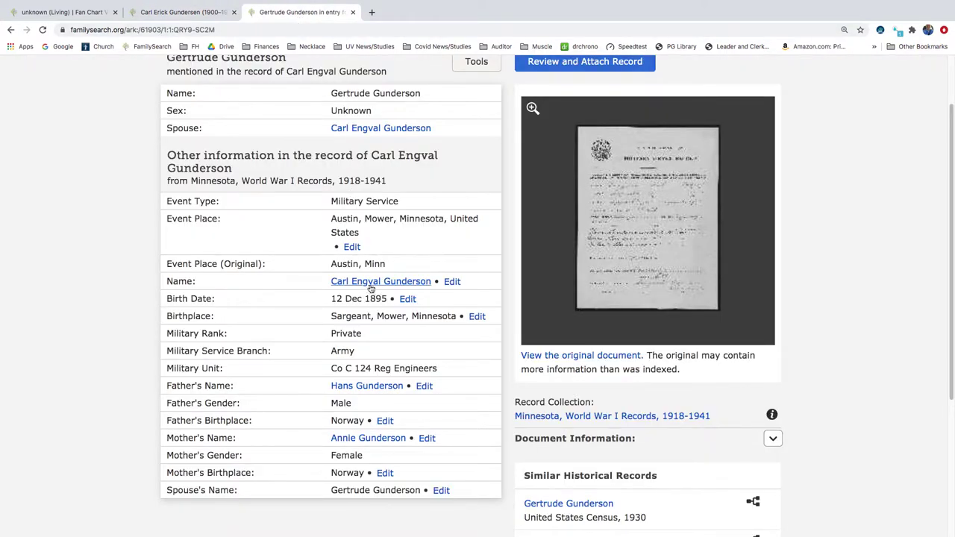
pyautogui.click(200, 14)
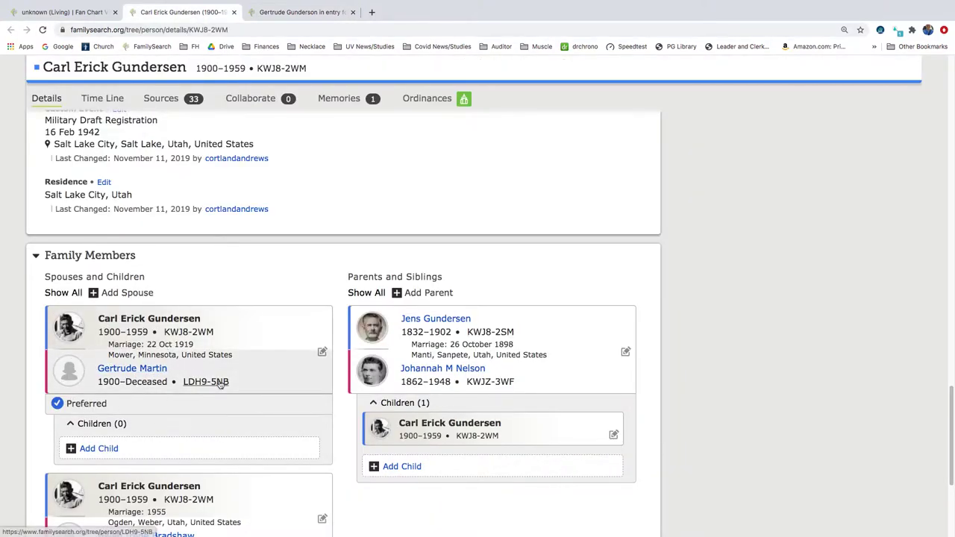
pyautogui.scroll(-1, 224, 380)
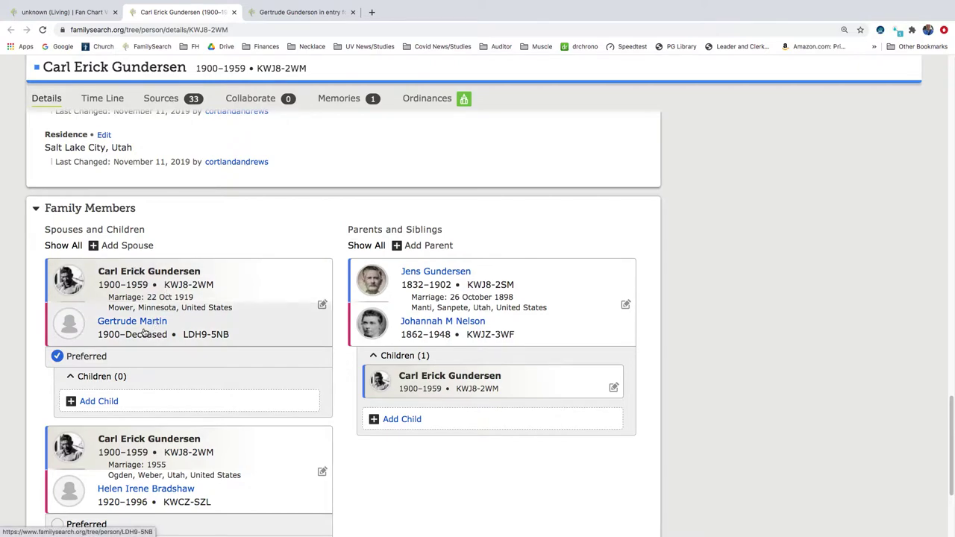
# - Compare spouse Gertrude Martin's card with the WWI record, ending back on Carl's page
pyautogui.moveTo(149, 324)
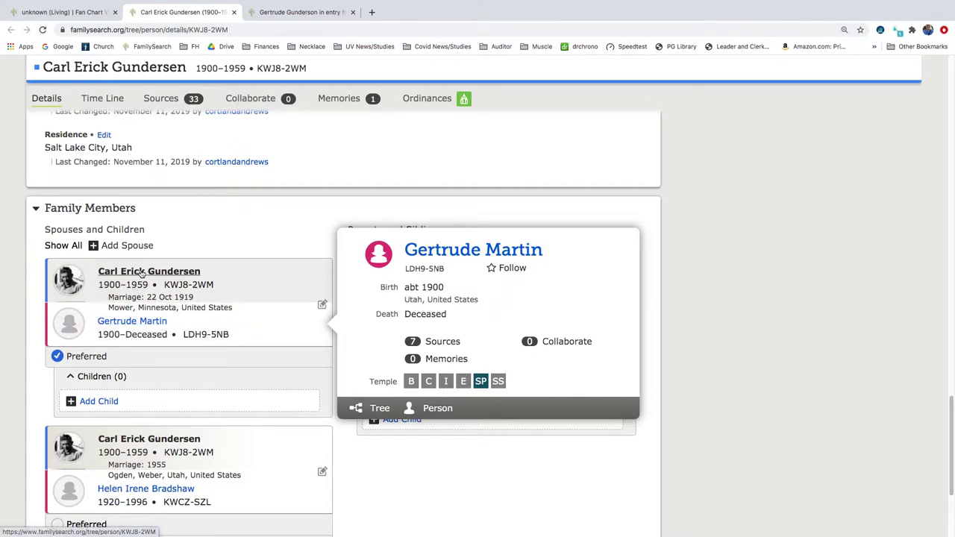
pyautogui.click(312, 18)
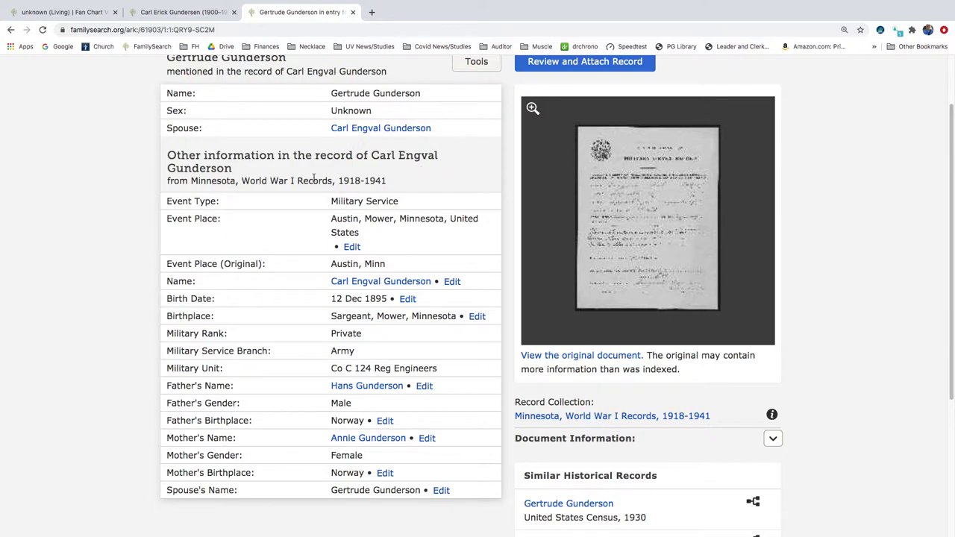
pyautogui.click(185, 12)
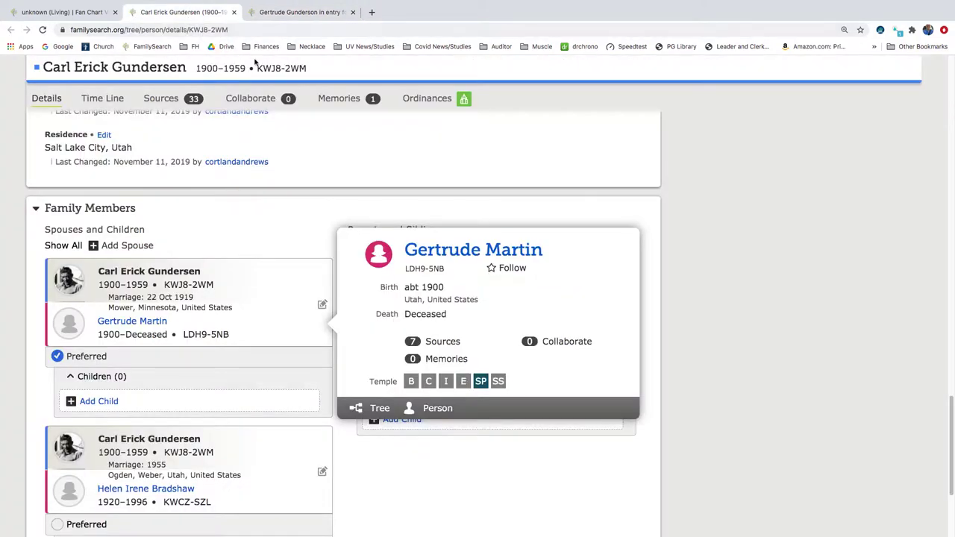
pyautogui.click(293, 17)
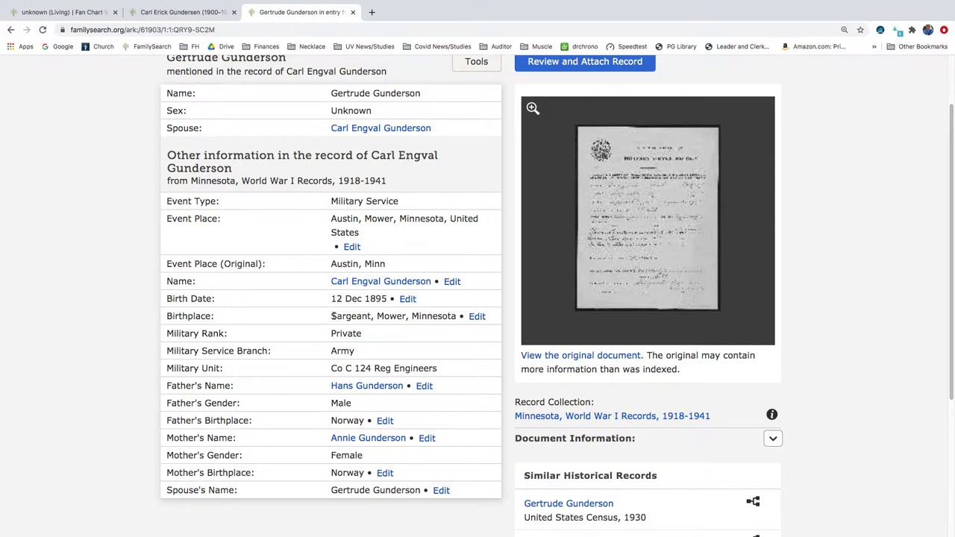
pyautogui.click(188, 13)
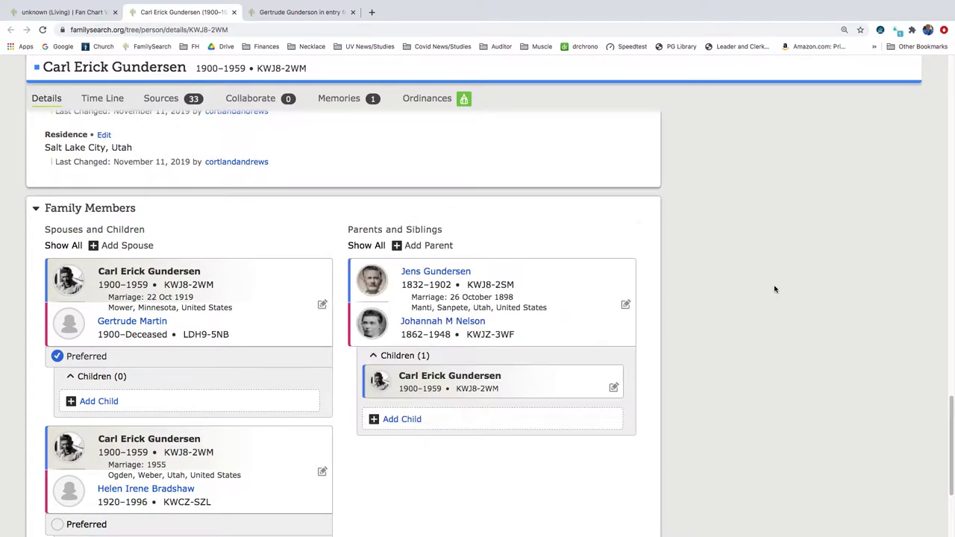
pyautogui.scroll(15, 774, 290)
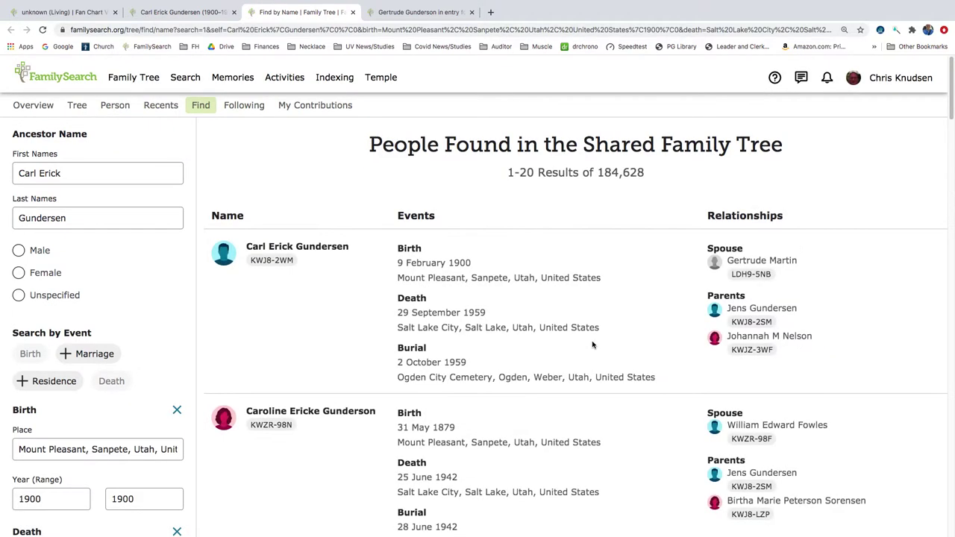
pyautogui.scroll(-5, 556, 275)
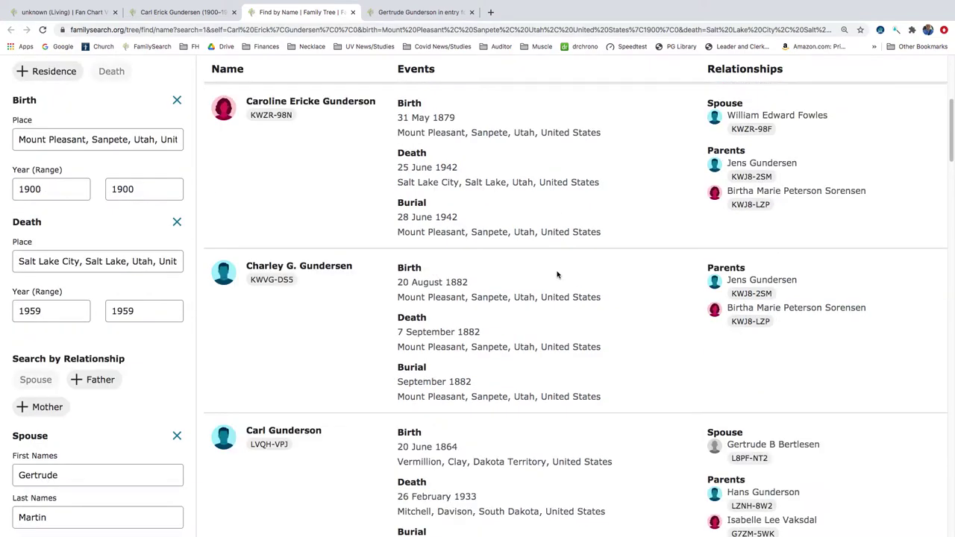
pyautogui.scroll(5, 557, 274)
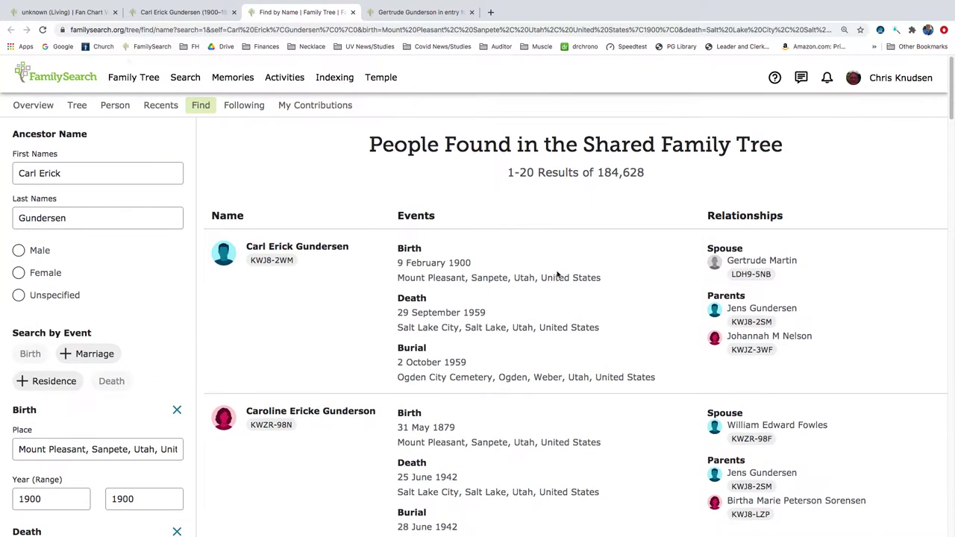
pyautogui.click(74, 176)
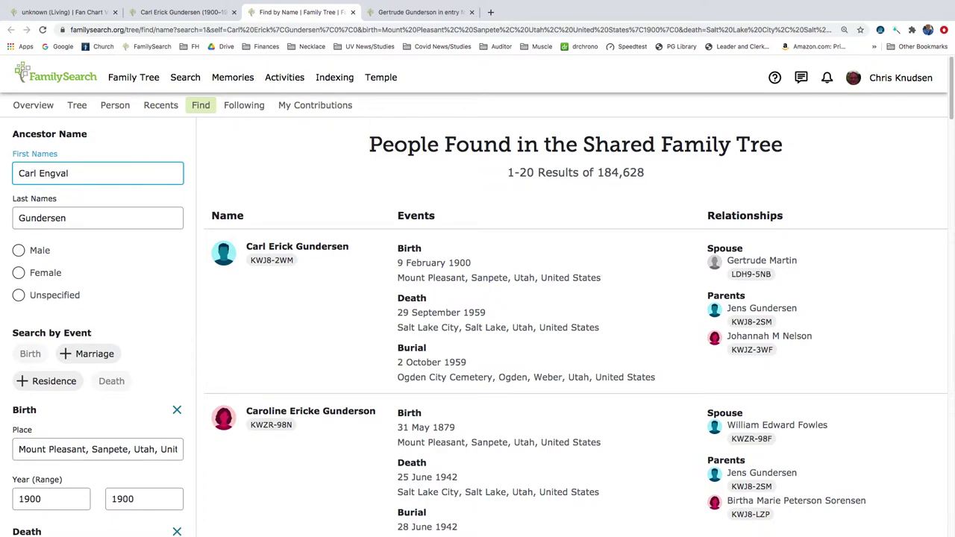
pyautogui.click(19, 252)
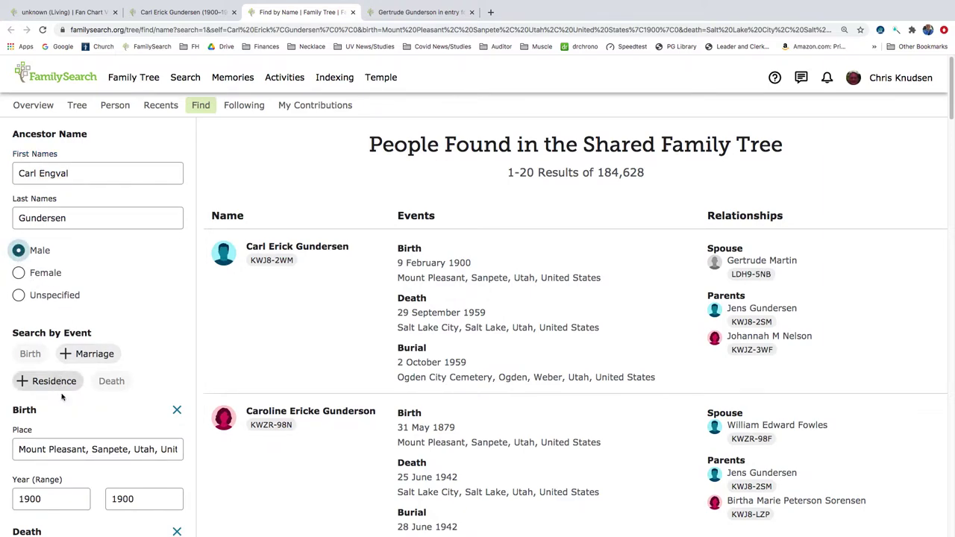
# - Set the birthplace to Minnesota, United States, after checking the WWI record's birth details
pyautogui.scroll(-1, 62, 396)
pyautogui.click(137, 448)
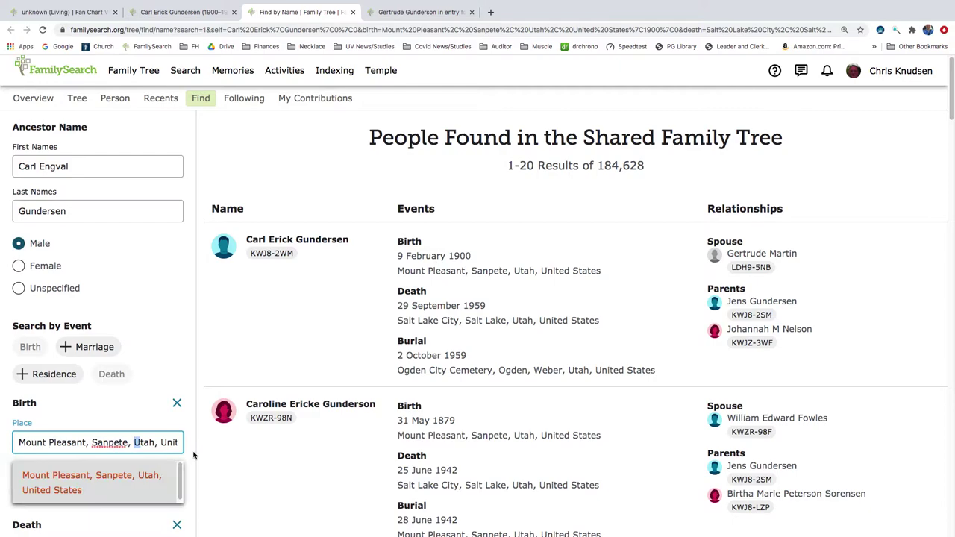
pyautogui.press('BackSpace')
pyautogui.press('BackSpace')
pyautogui.press('BackSpace')
pyautogui.press('BackSpace')
pyautogui.press('BackSpace')
pyautogui.press('BackSpace')
pyautogui.press('BackSpace')
pyautogui.press('BackSpace')
pyautogui.press('BackSpace')
pyautogui.press('BackSpace')
pyautogui.press('BackSpace')
pyautogui.press('BackSpace')
pyautogui.press('BackSpace')
pyautogui.press('BackSpace')
pyautogui.press('BackSpace')
pyautogui.press('BackSpace')
pyautogui.press('BackSpace')
pyautogui.press('BackSpace')
pyautogui.press('BackSpace')
pyautogui.press('BackSpace')
pyautogui.press('BackSpace')
pyautogui.press('BackSpace')
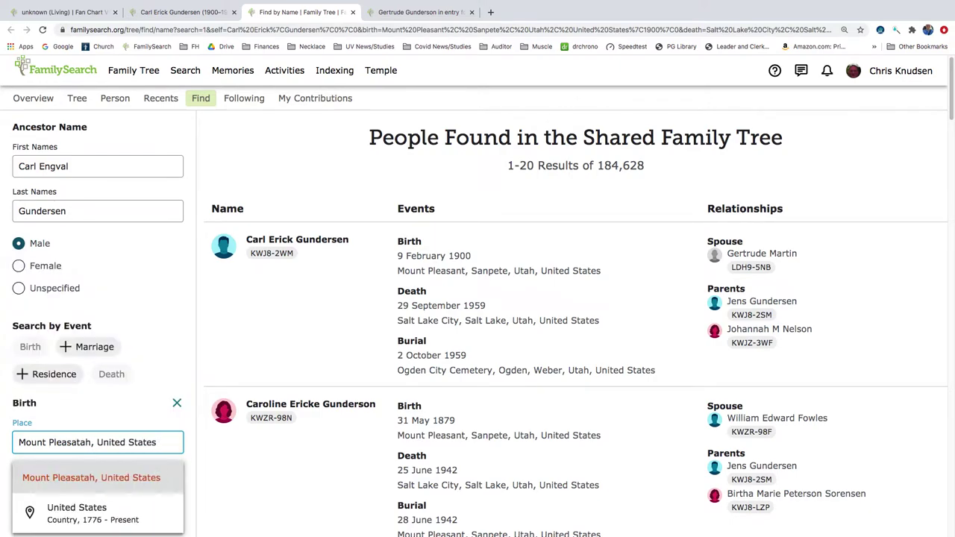
pyautogui.press('Delete')
pyautogui.press('Delete')
pyautogui.press('Delete')
pyautogui.press('Delete')
pyautogui.press('Delete')
pyautogui.press('Delete')
pyautogui.press('Delete')
pyautogui.press('Delete')
pyautogui.press('Delete')
pyautogui.press('Delete')
pyautogui.press('Delete')
pyautogui.press('Delete')
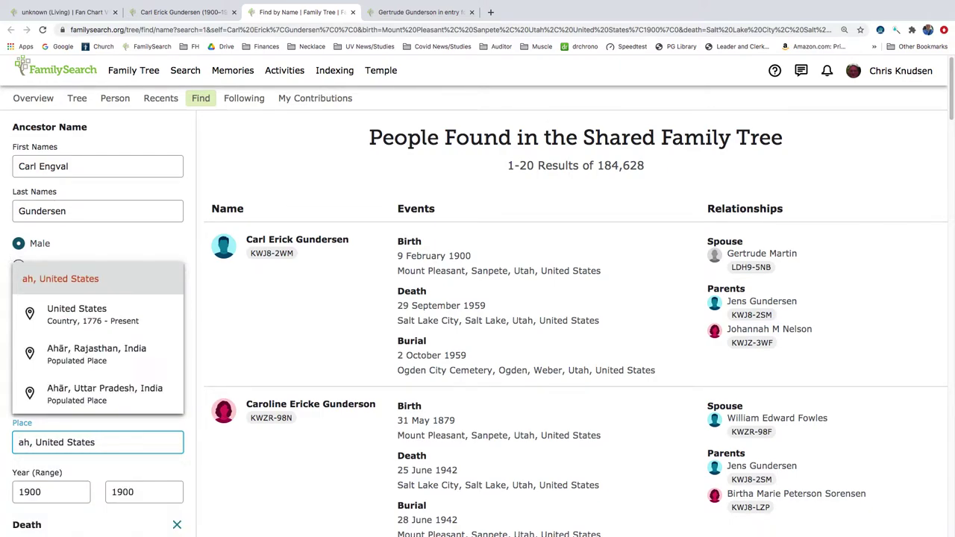
pyautogui.press('Delete')
pyautogui.press('Delete')
pyautogui.press('Delete')
pyautogui.press('Delete')
pyautogui.press('Delete')
pyautogui.press('Delete')
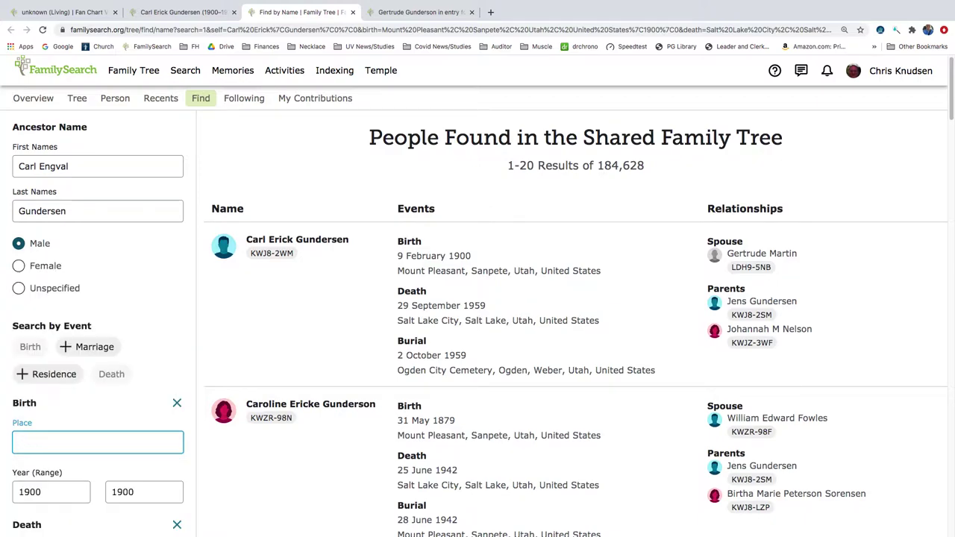
pyautogui.write('minn')
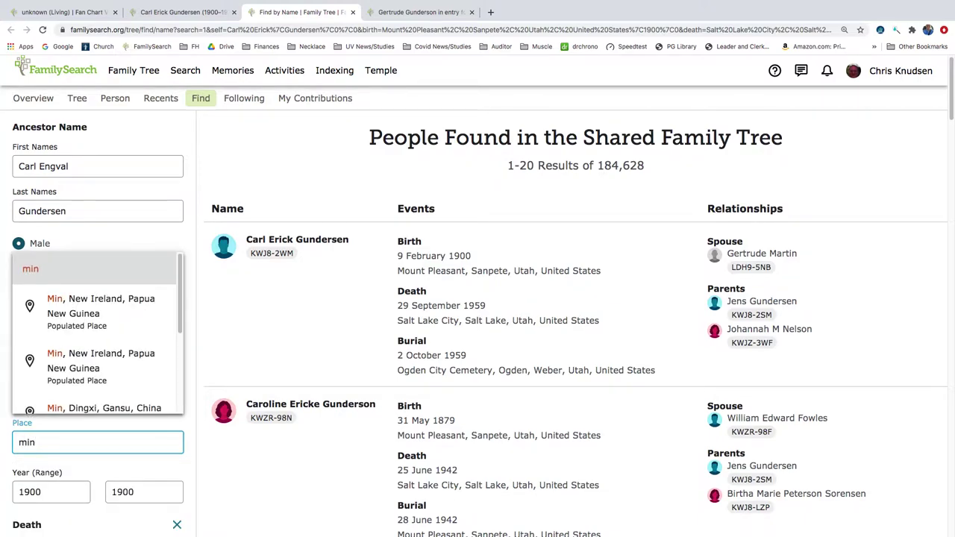
pyautogui.write('neso')
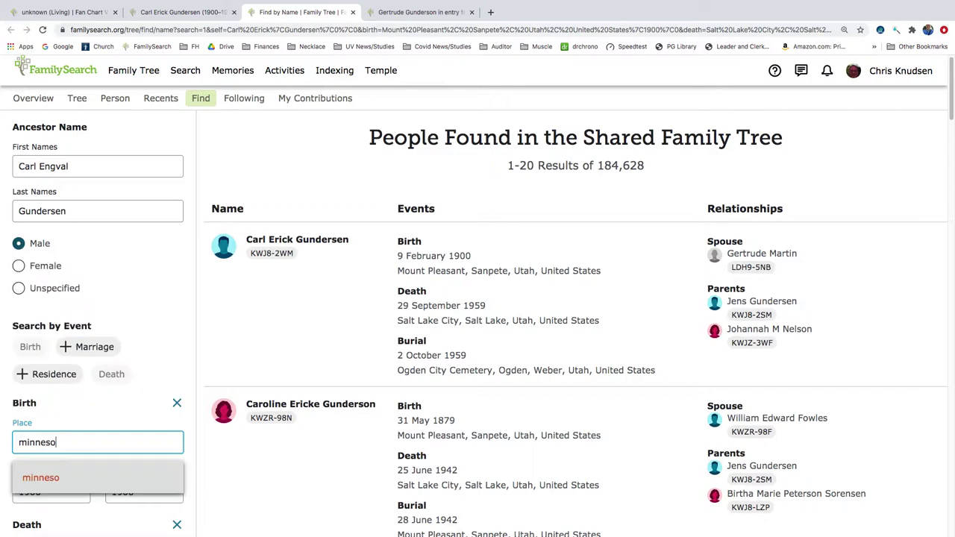
pyautogui.write('a')
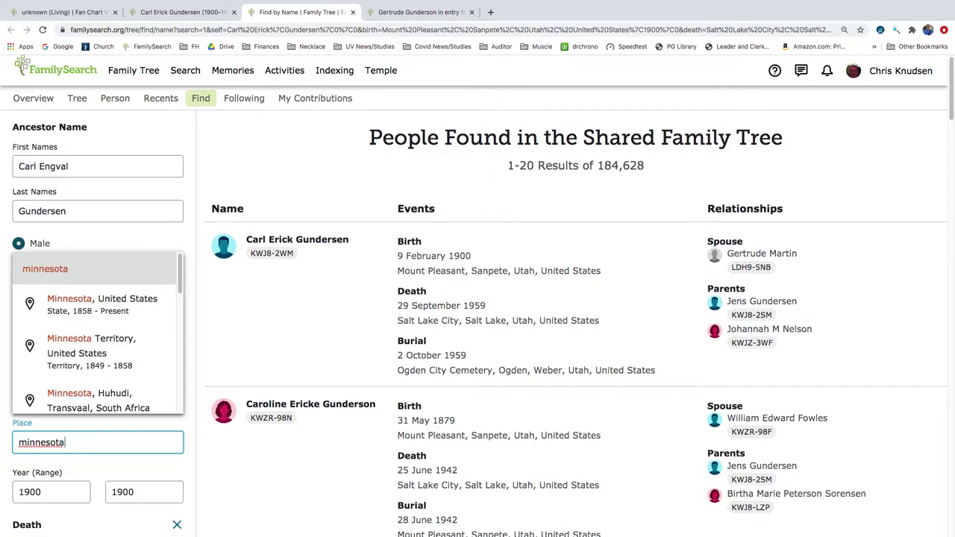
pyautogui.click(395, 12)
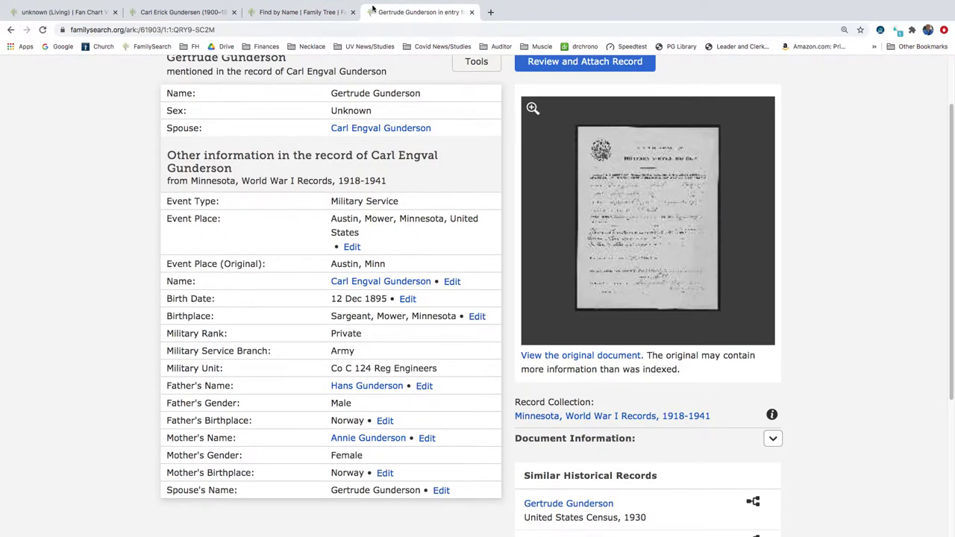
pyautogui.click(299, 12)
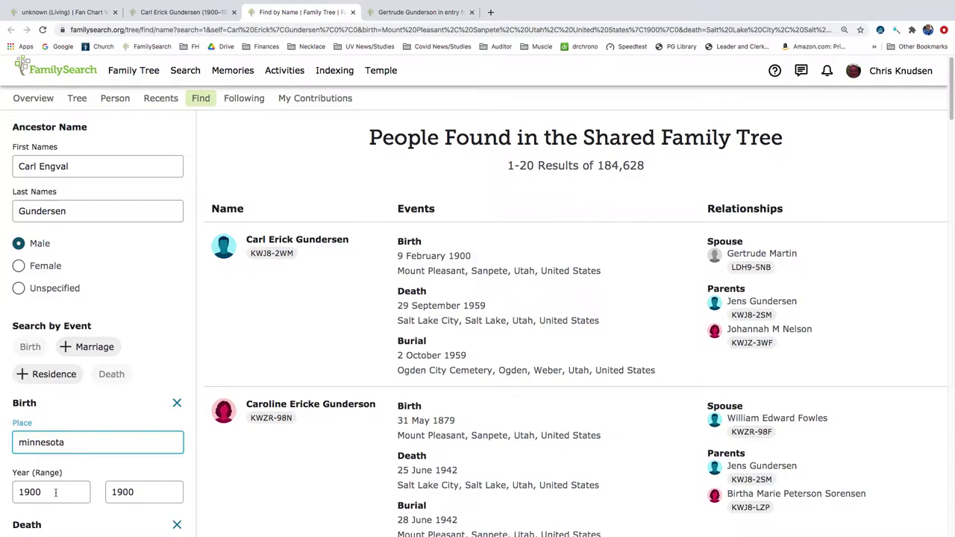
pyautogui.click(23, 446)
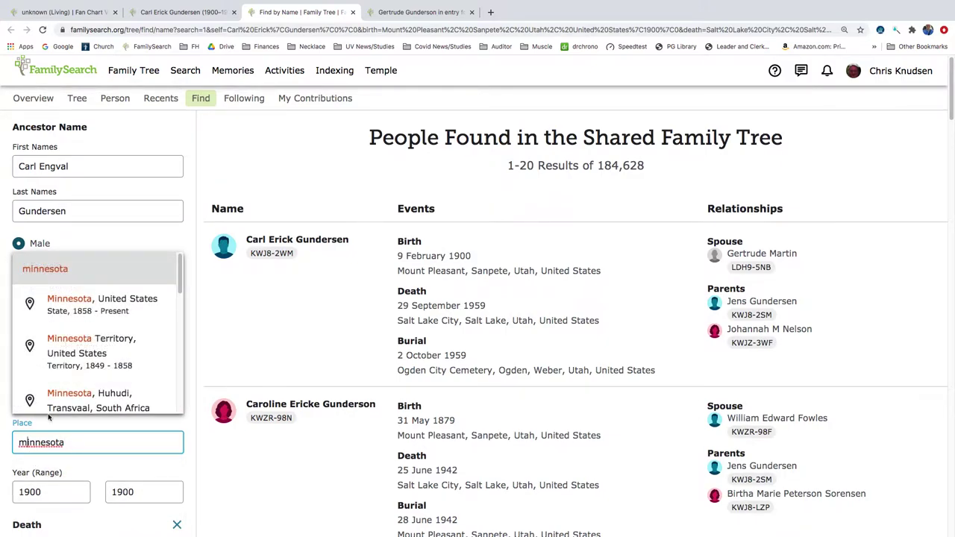
pyautogui.click(69, 302)
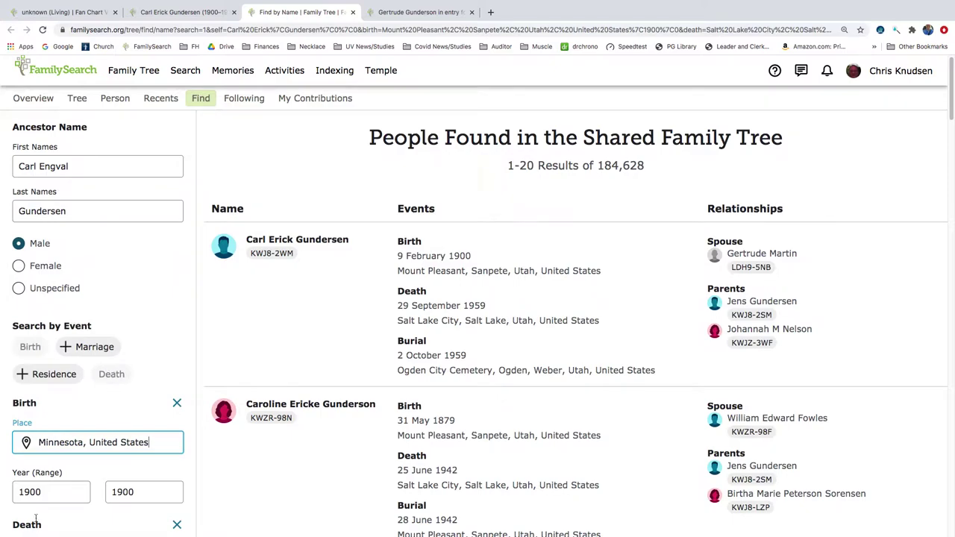
# - Begin replacing the starting birth year for the 1893–1900 range
pyautogui.click(45, 495)
pyautogui.press('BackSpace')
pyautogui.press('BackSpace')
pyautogui.press('BackSpace')
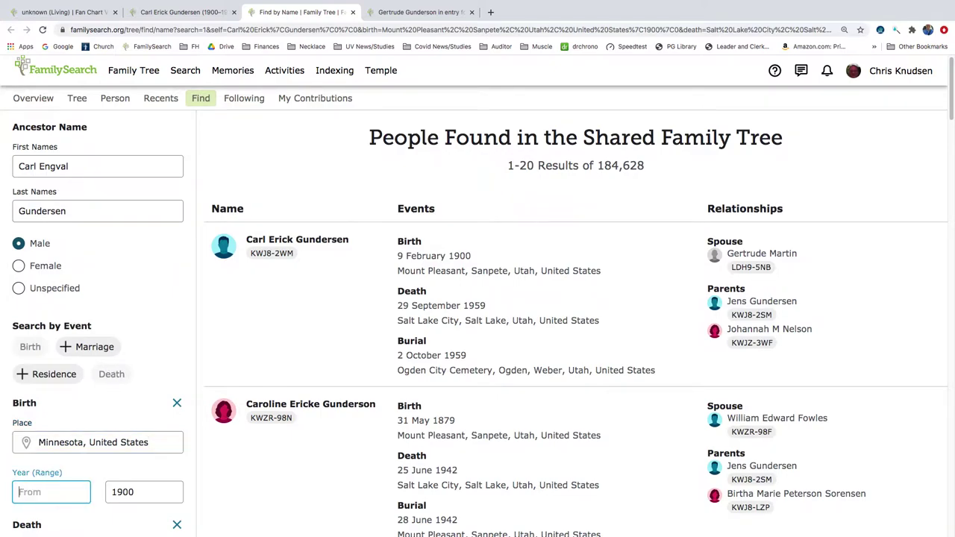
pyautogui.write('1893')
# - Run the search with birth years 1893–1900 and compare against Carl's page and Gertrude Gunderson record
pyautogui.press('Return')
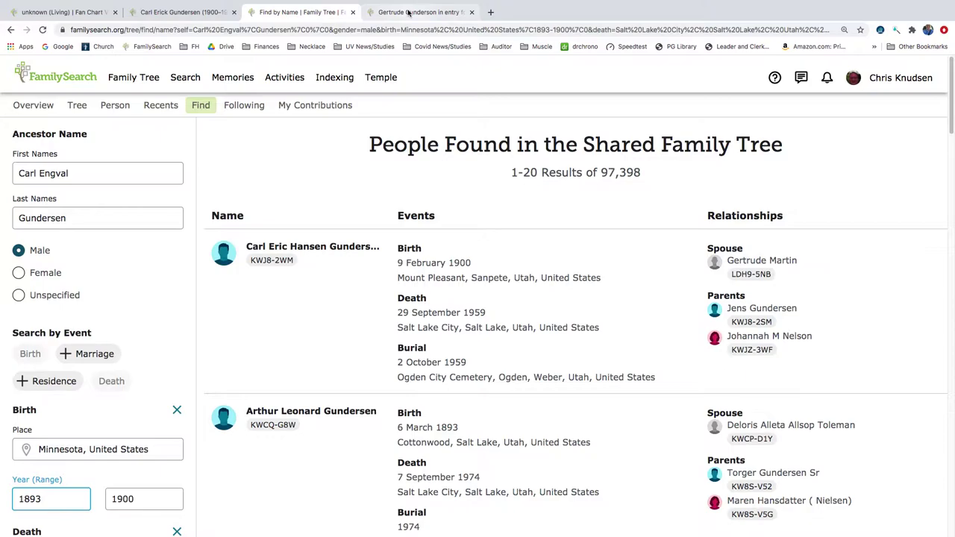
pyautogui.click(178, 11)
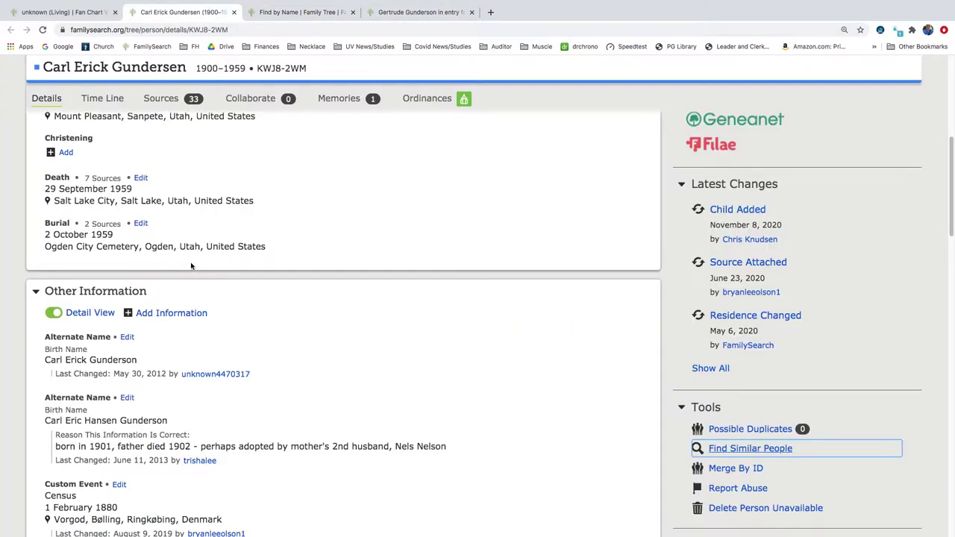
pyautogui.scroll(-20, 191, 266)
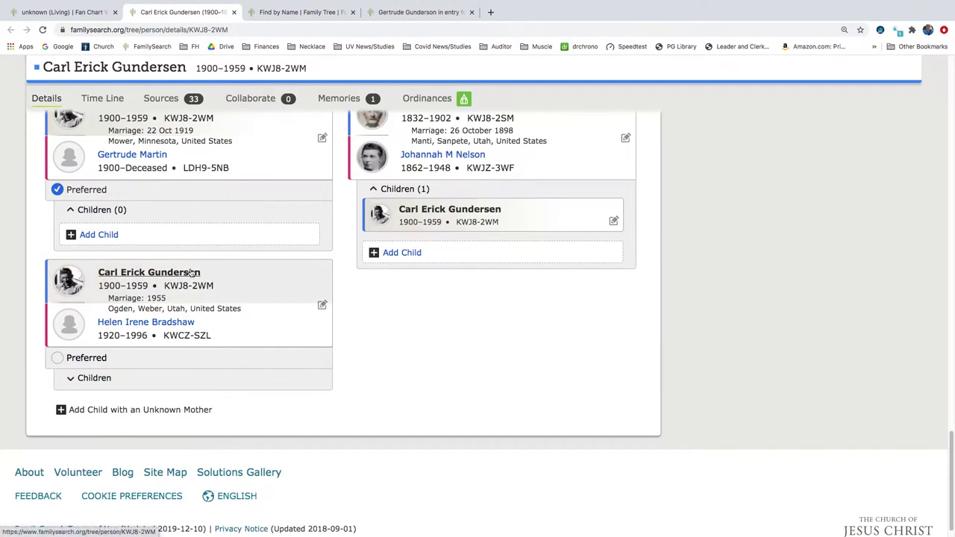
pyautogui.scroll(3, 201, 317)
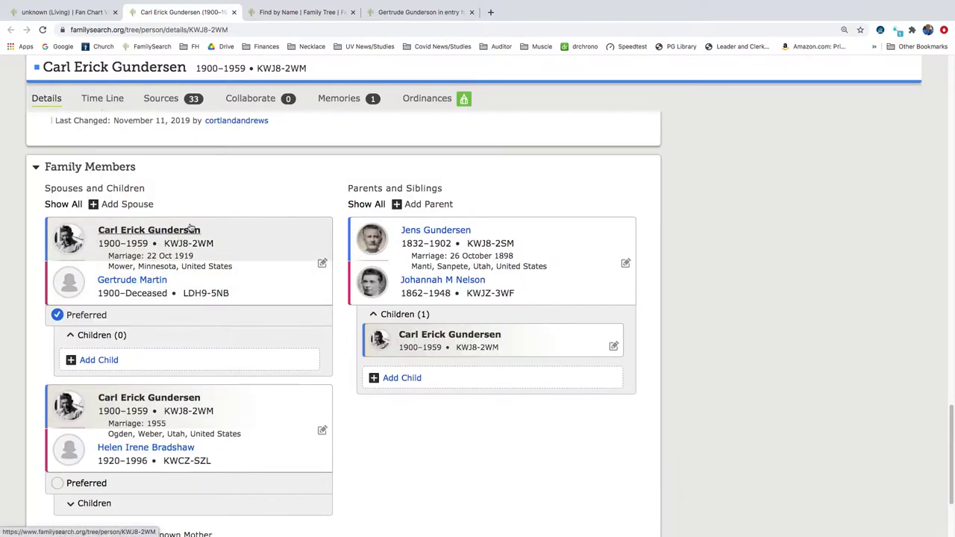
pyautogui.click(416, 13)
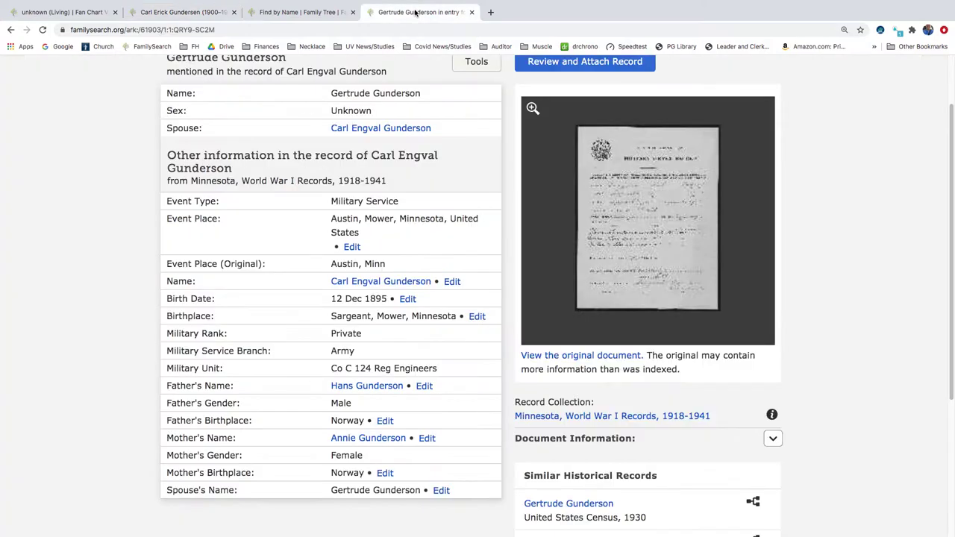
pyautogui.click(298, 12)
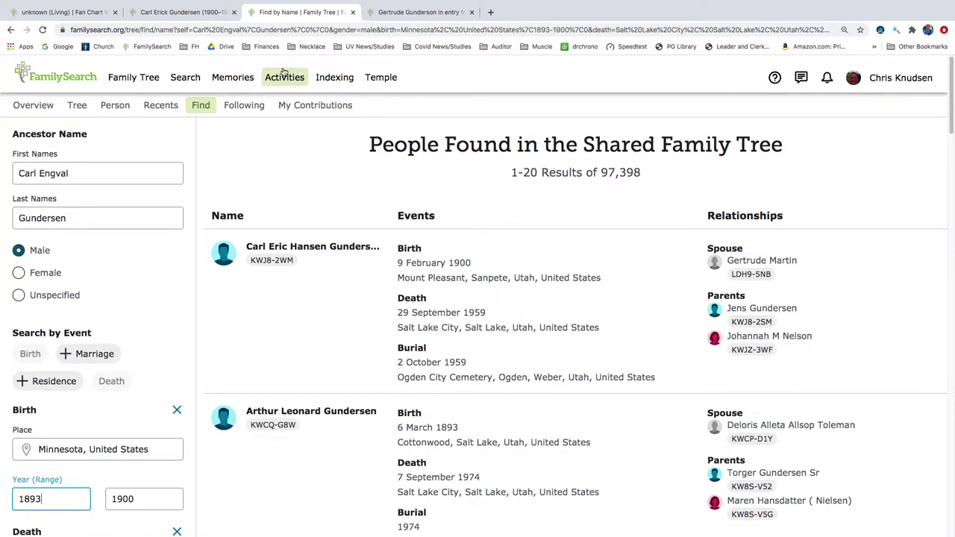
pyautogui.click(196, 14)
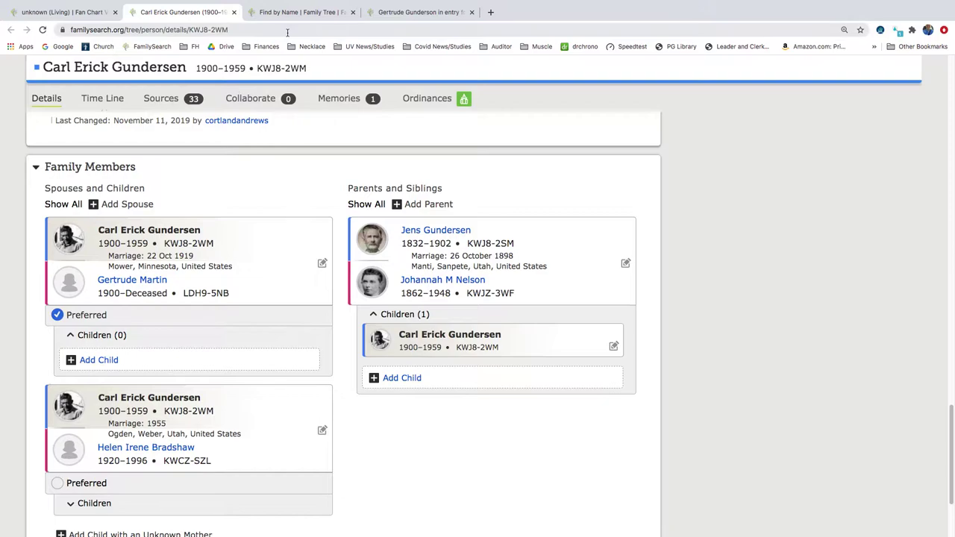
pyautogui.click(318, 13)
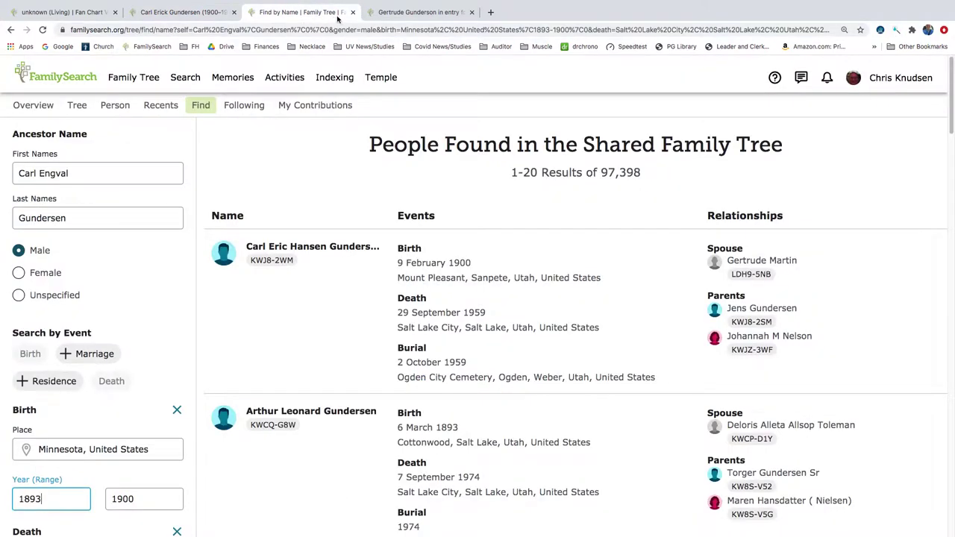
pyautogui.click(272, 261)
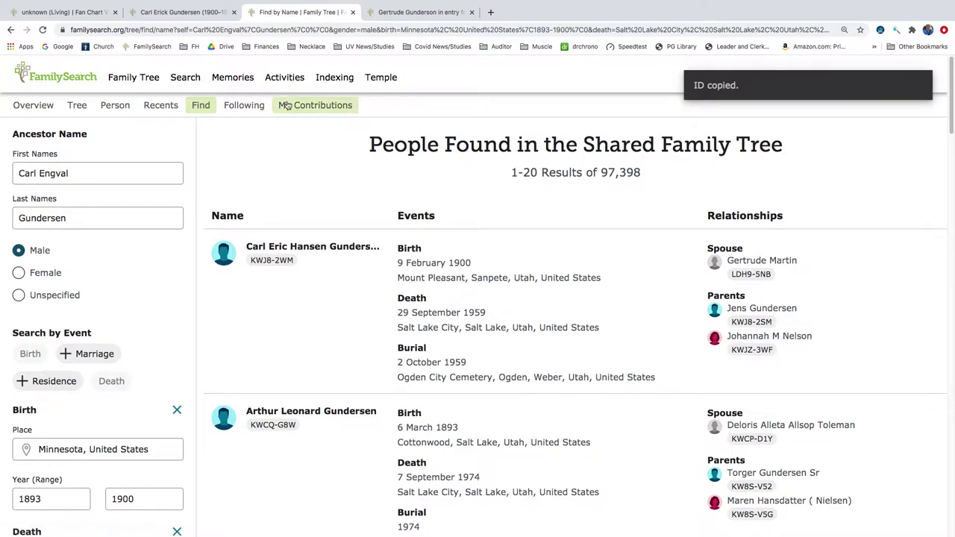
pyautogui.click(200, 12)
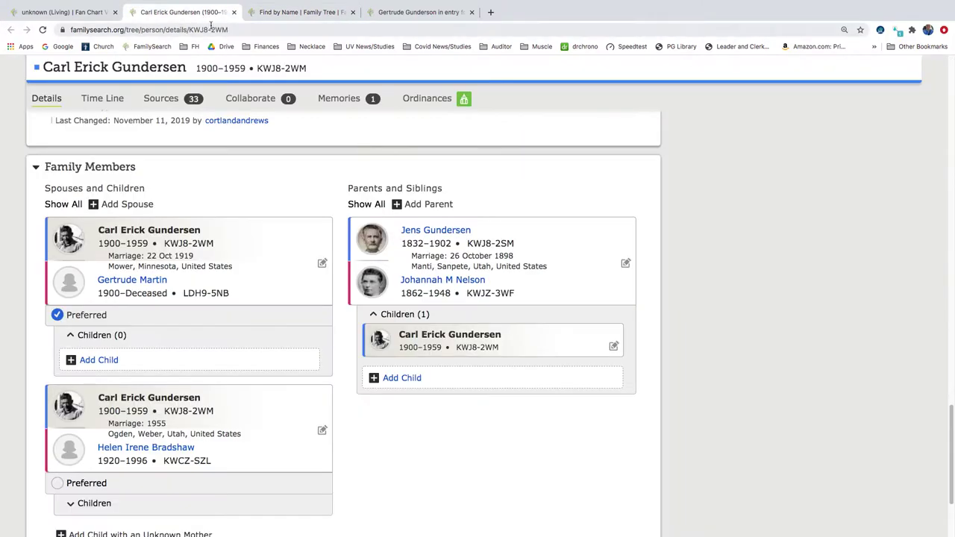
# - Use Merge By ID on Carl, pasting the copied ID as the possible duplicate, and continue
pyautogui.scroll(15, 284, 335)
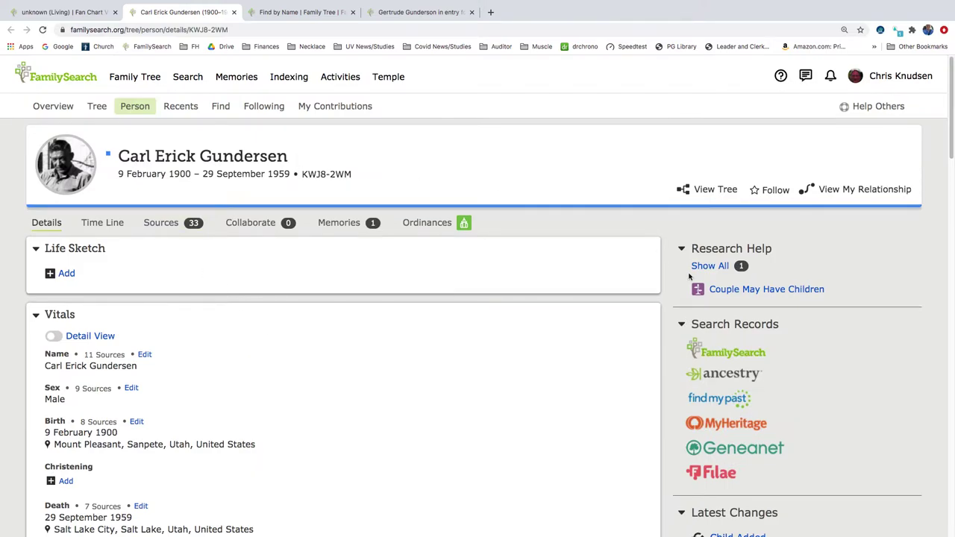
pyautogui.scroll(-4, 738, 448)
pyautogui.scroll(-10, 738, 448)
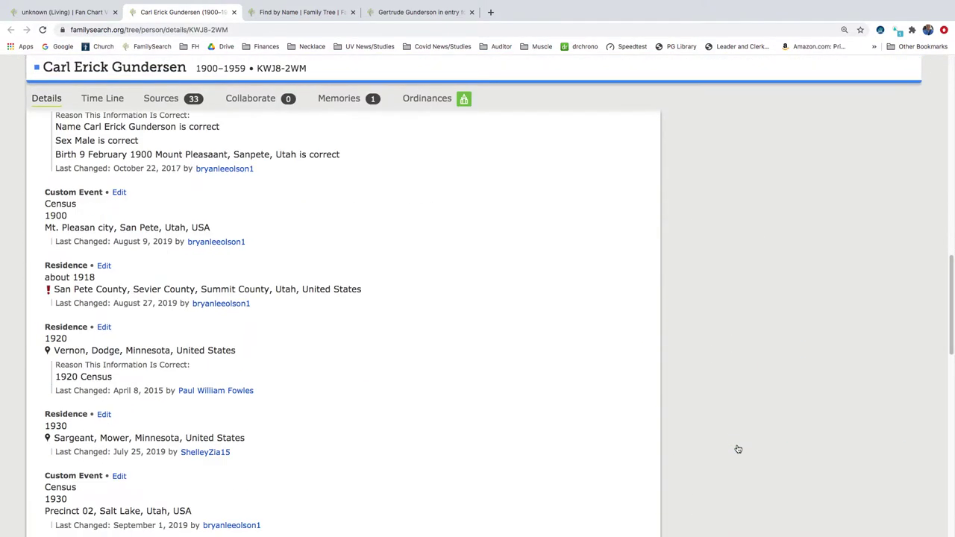
pyautogui.scroll(10, 730, 369)
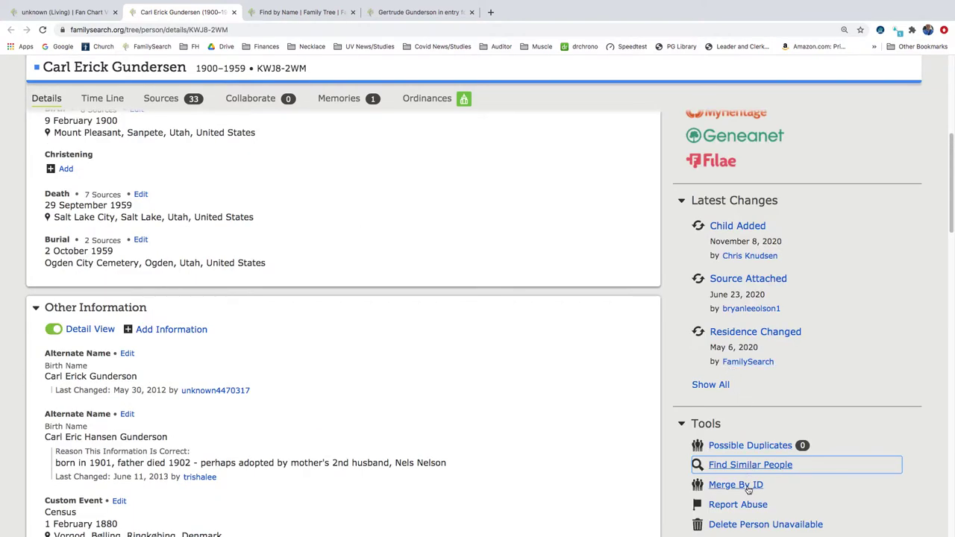
pyautogui.click(737, 485)
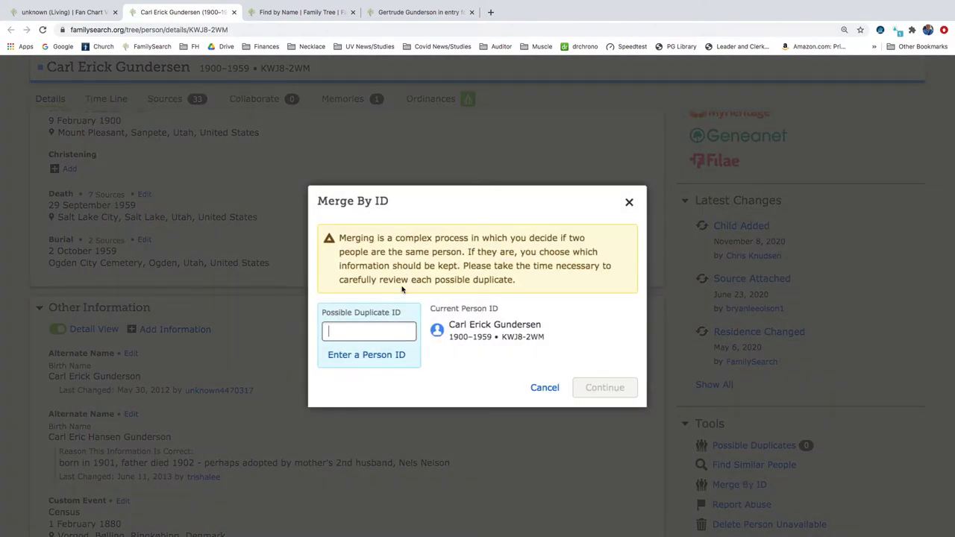
pyautogui.rightClick(387, 330)
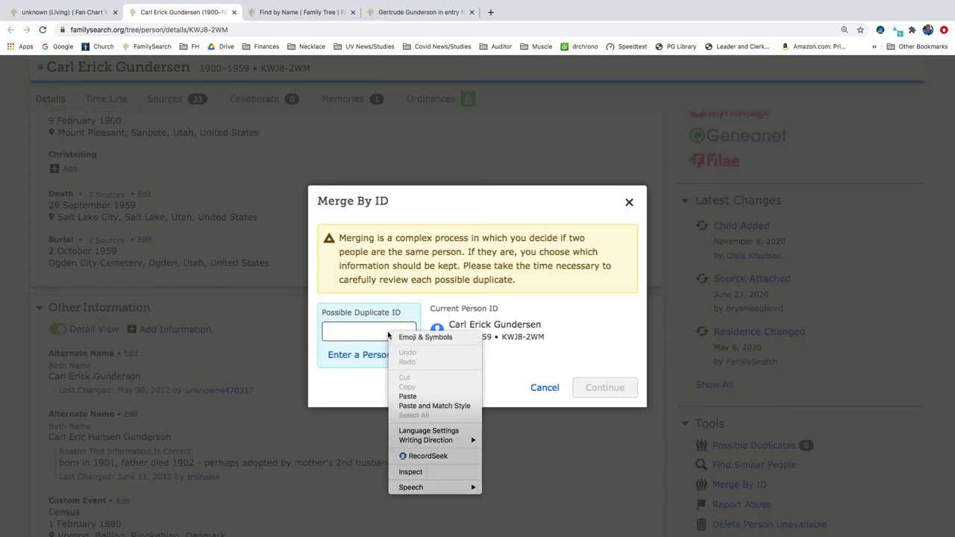
pyautogui.click(437, 398)
pyautogui.press('Return')
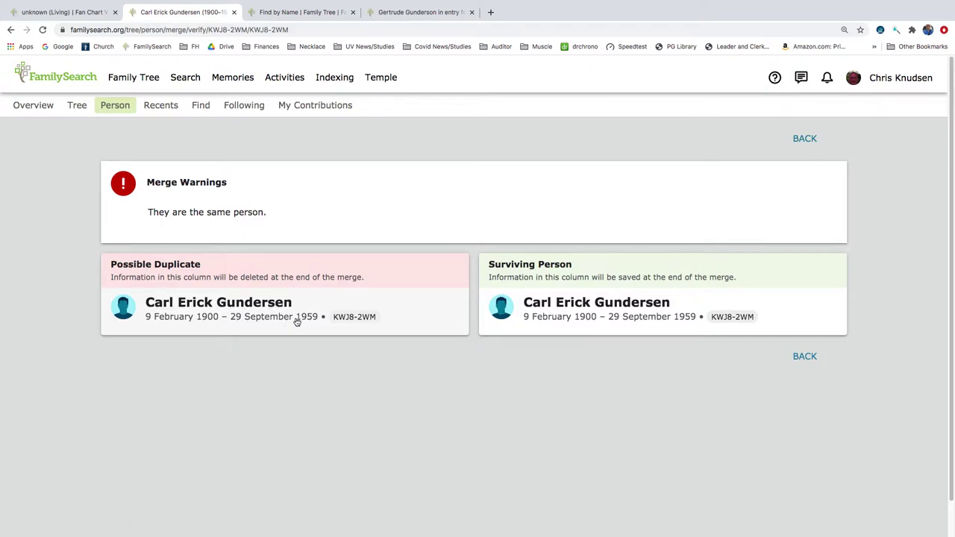
pyautogui.click(804, 357)
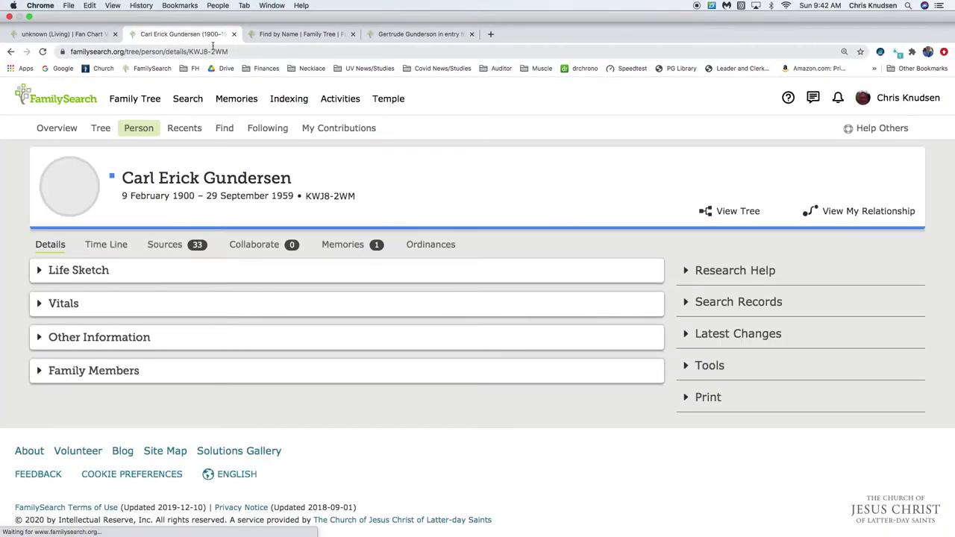
pyautogui.click(401, 34)
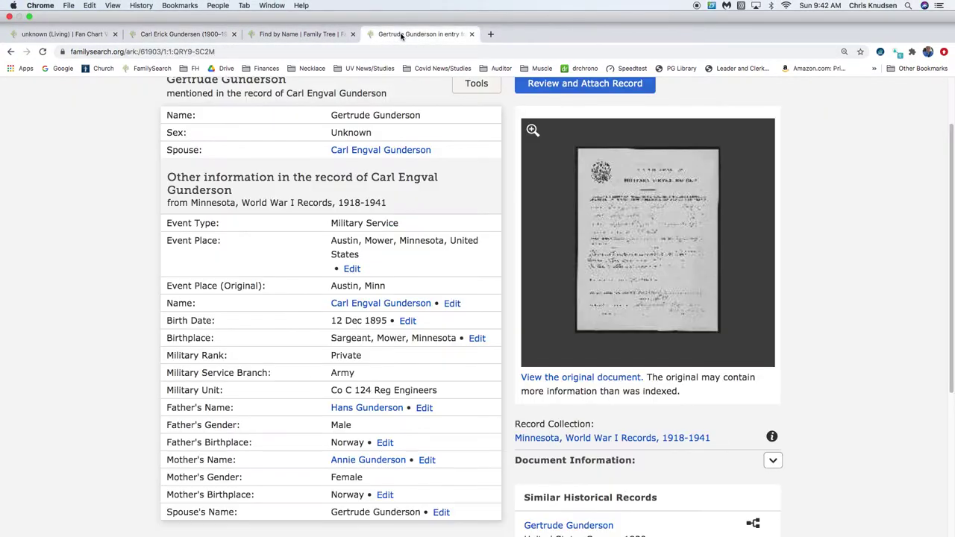
pyautogui.click(297, 33)
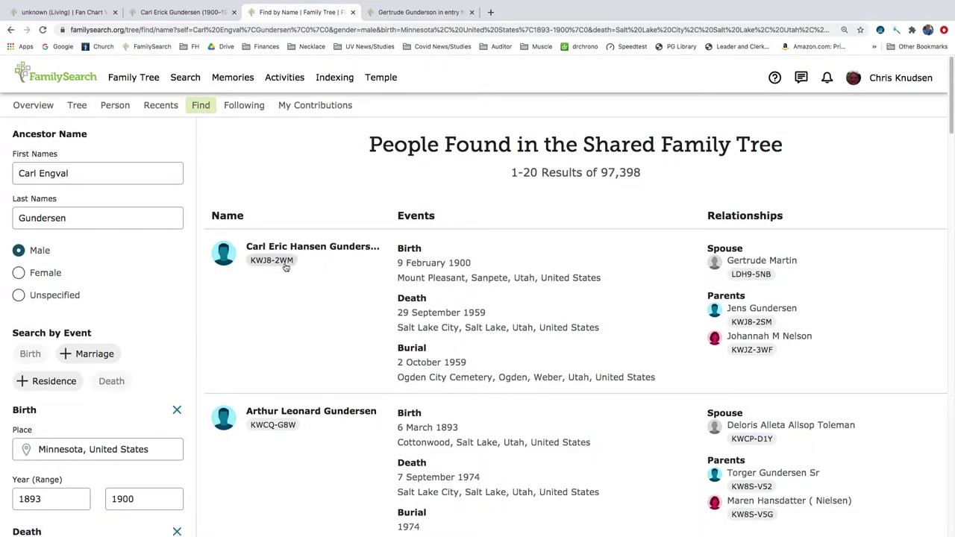
pyautogui.click(174, 12)
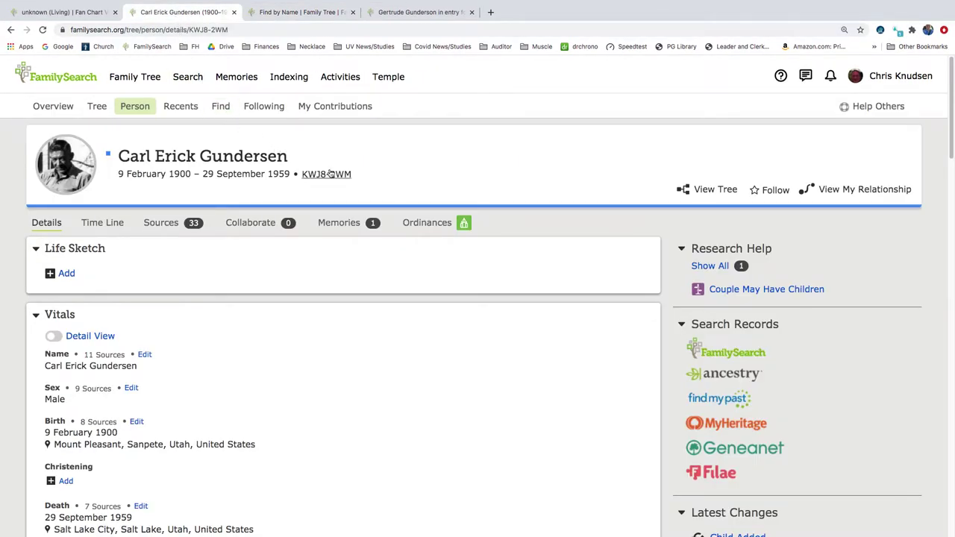
pyautogui.click(278, 13)
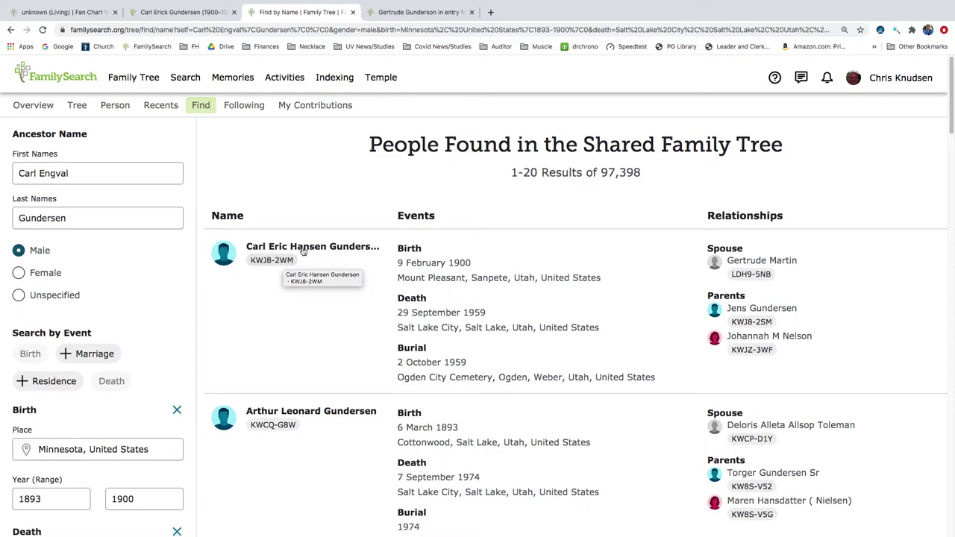
pyautogui.click(183, 12)
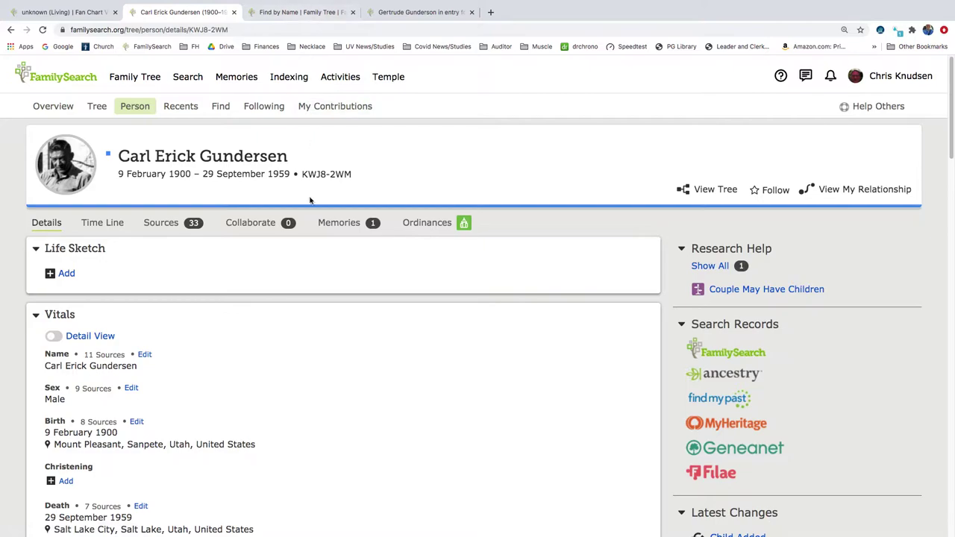
pyautogui.click(302, 12)
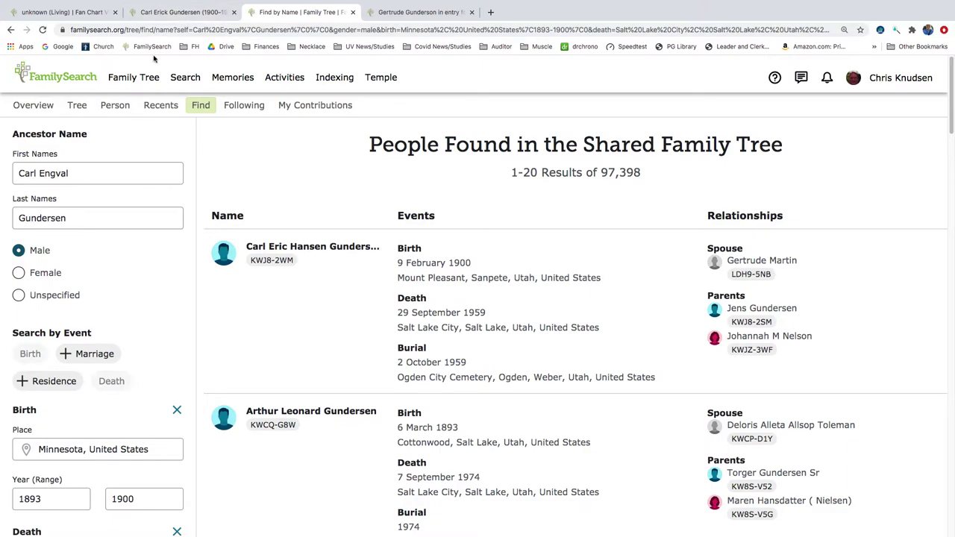
pyautogui.click(176, 13)
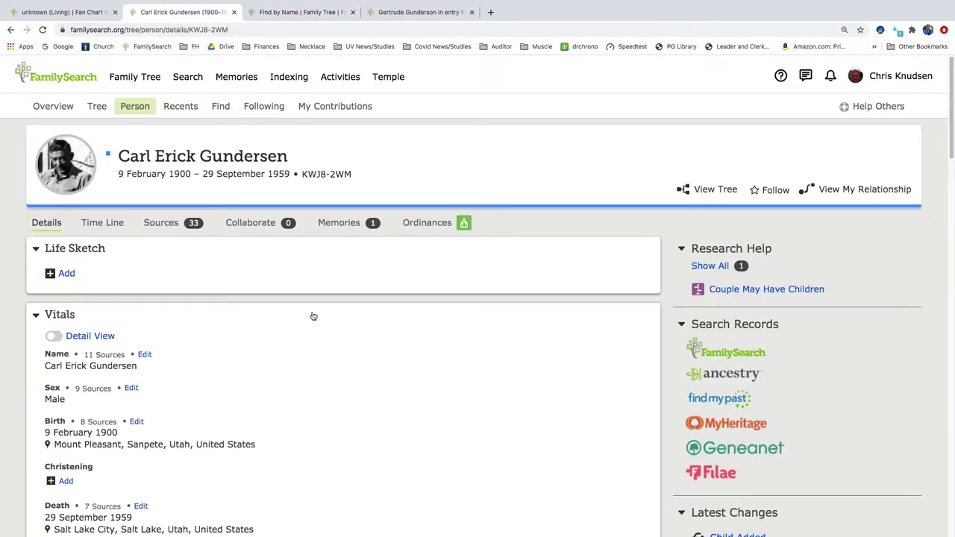
pyautogui.scroll(-15, 312, 317)
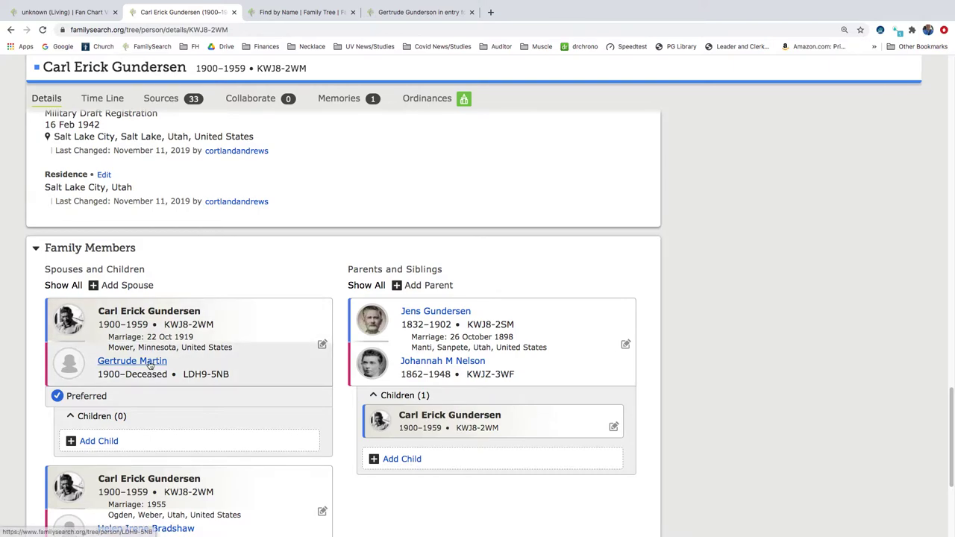
pyautogui.moveTo(150, 364)
pyautogui.click(438, 482)
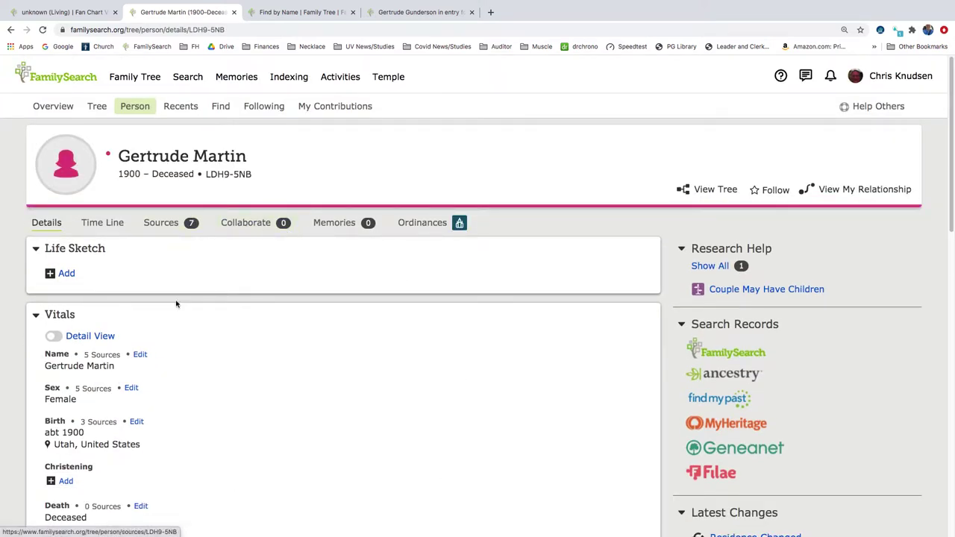
pyautogui.scroll(-15, 213, 403)
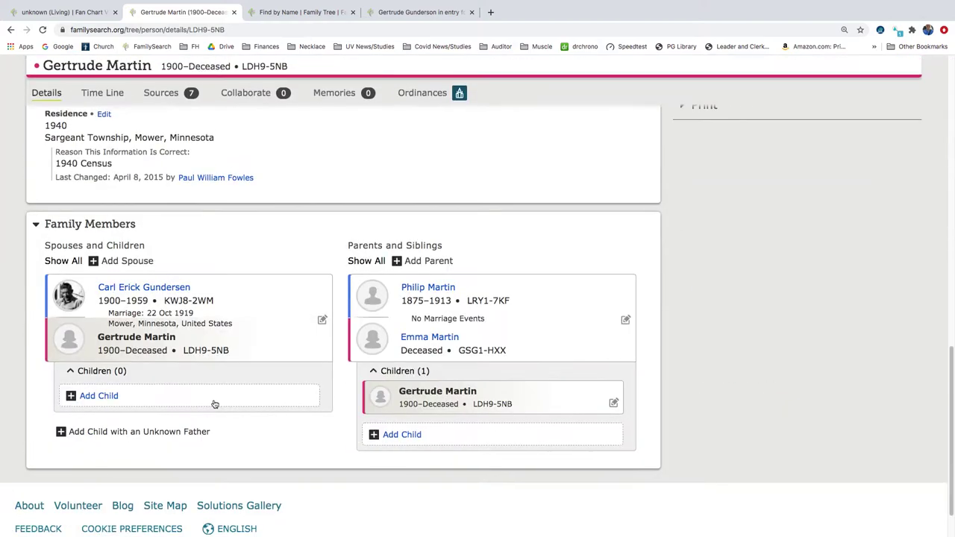
pyautogui.click(123, 262)
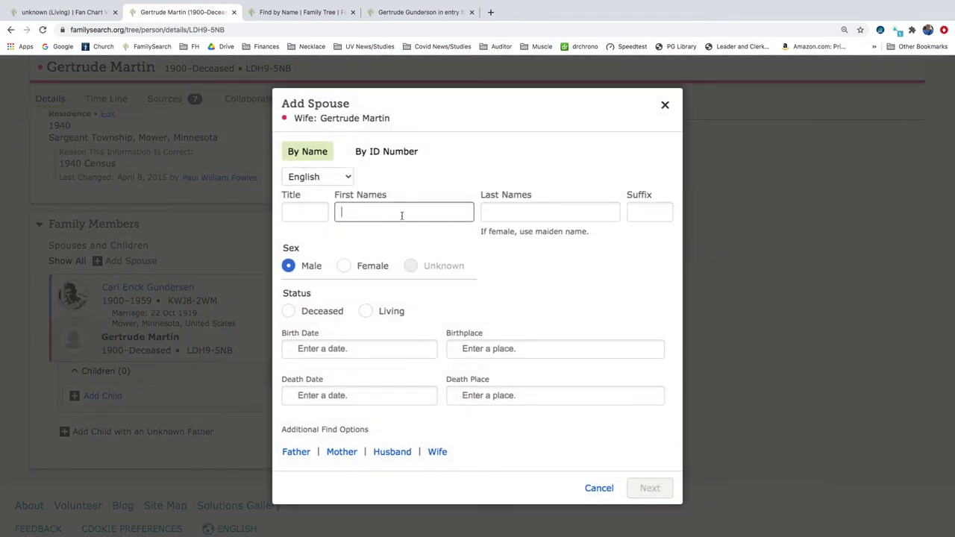
pyautogui.write('Carl Engval')
pyautogui.press('Tab')
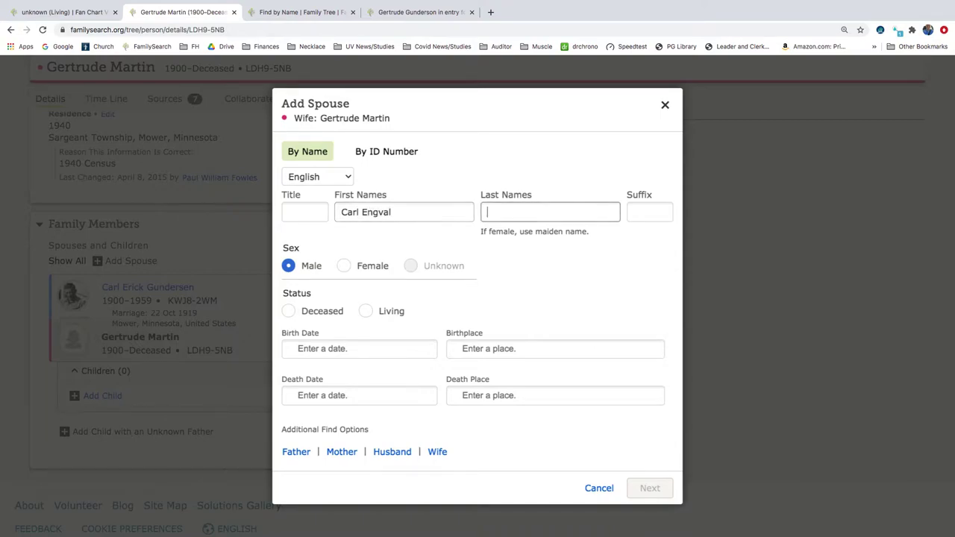
pyautogui.write('Gunderson')
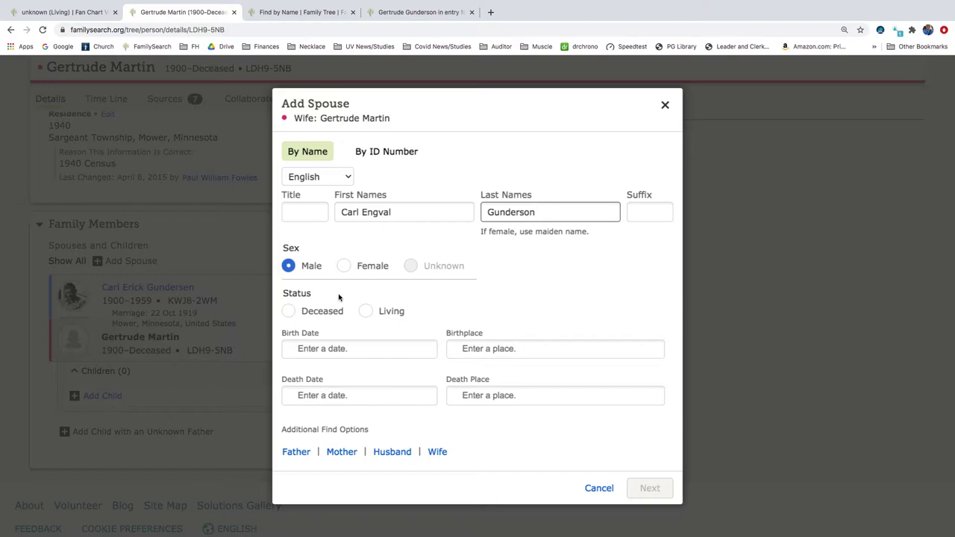
pyautogui.click(297, 315)
pyautogui.click(319, 387)
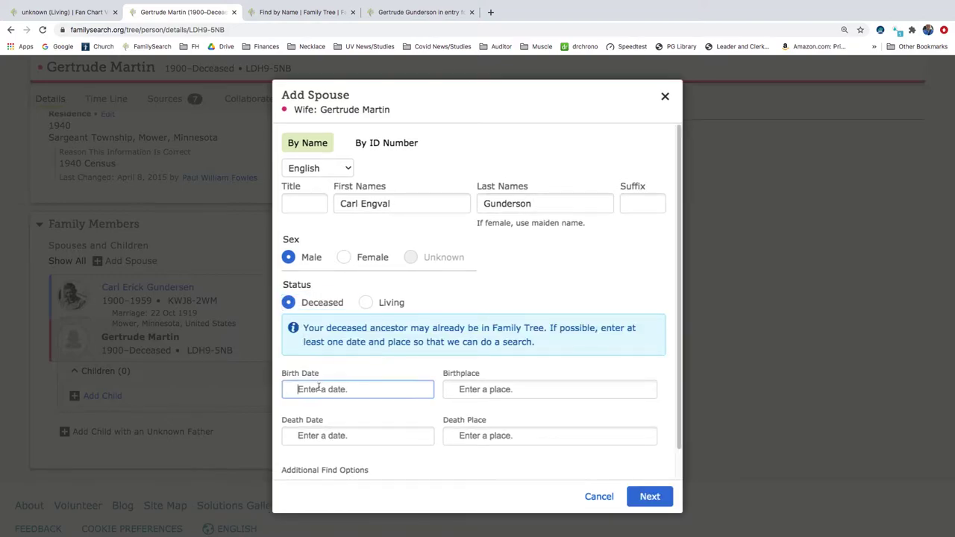
pyautogui.click(430, 14)
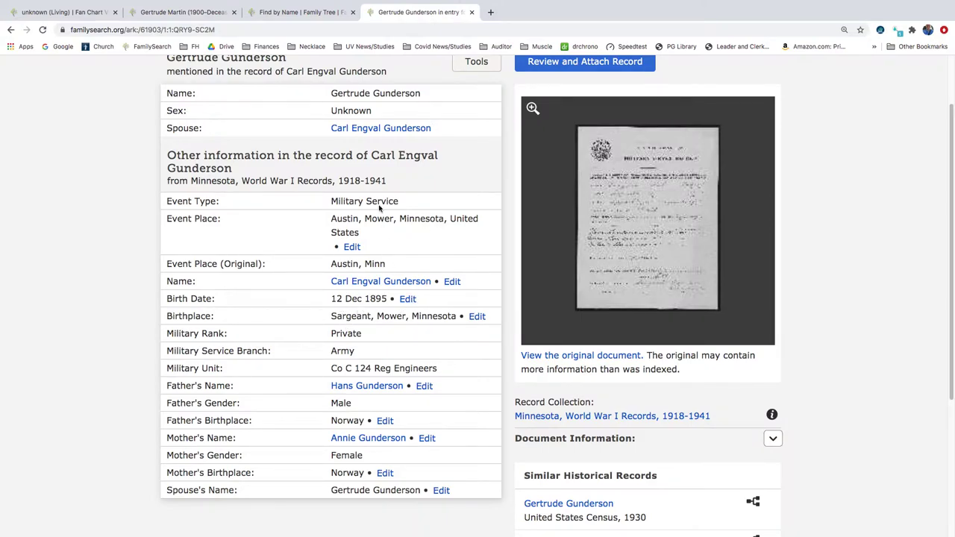
pyautogui.click(313, 12)
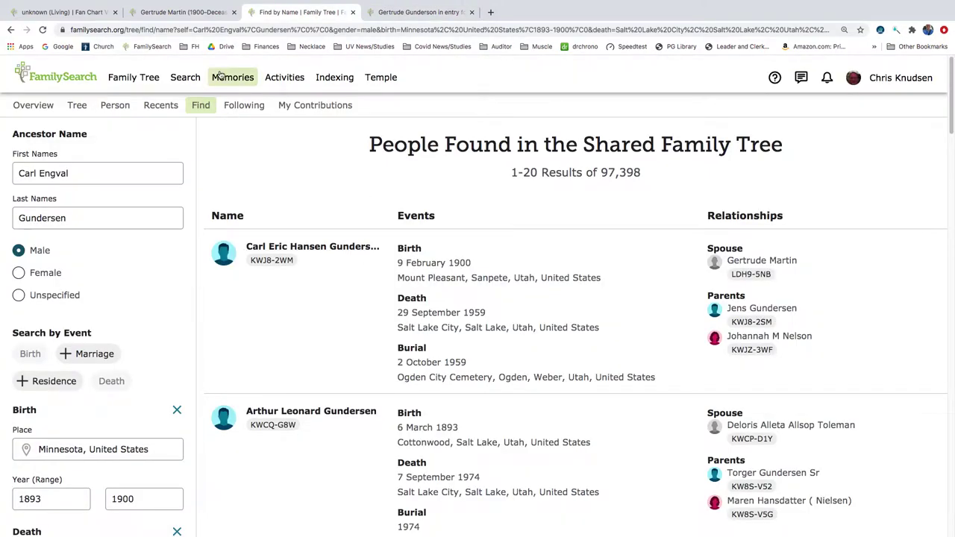
pyautogui.click(352, 12)
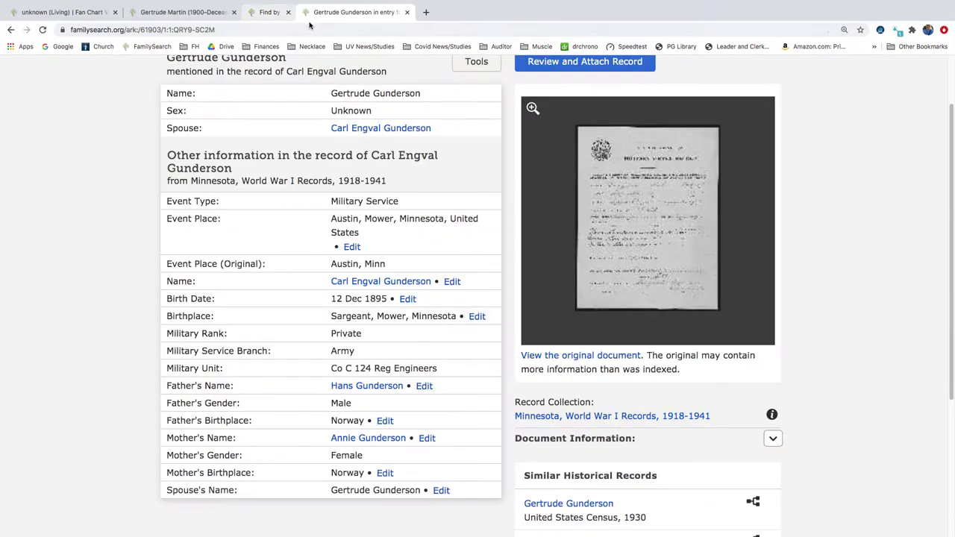
pyautogui.click(203, 13)
# - Enter the spouse's birth date as 12 December 1895
pyautogui.write('1')
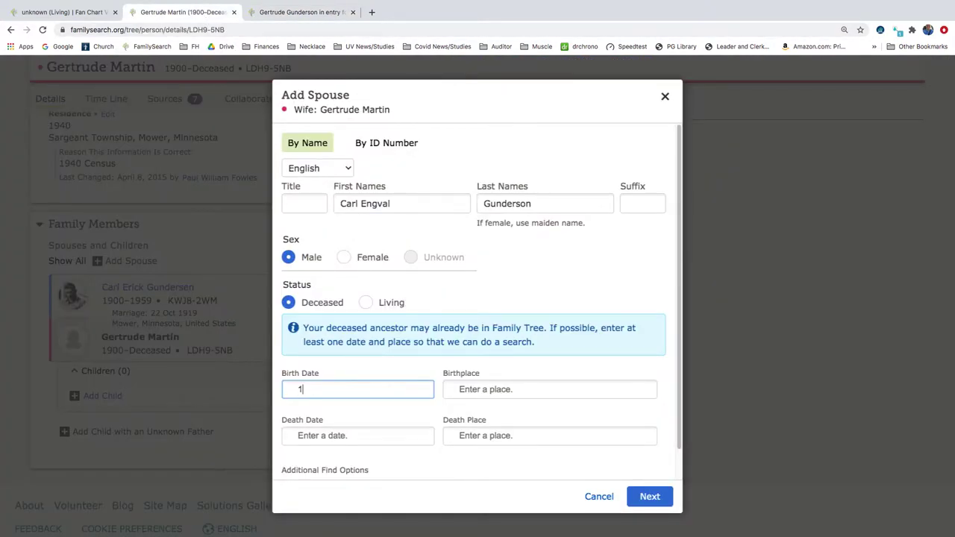
pyautogui.write('2dec')
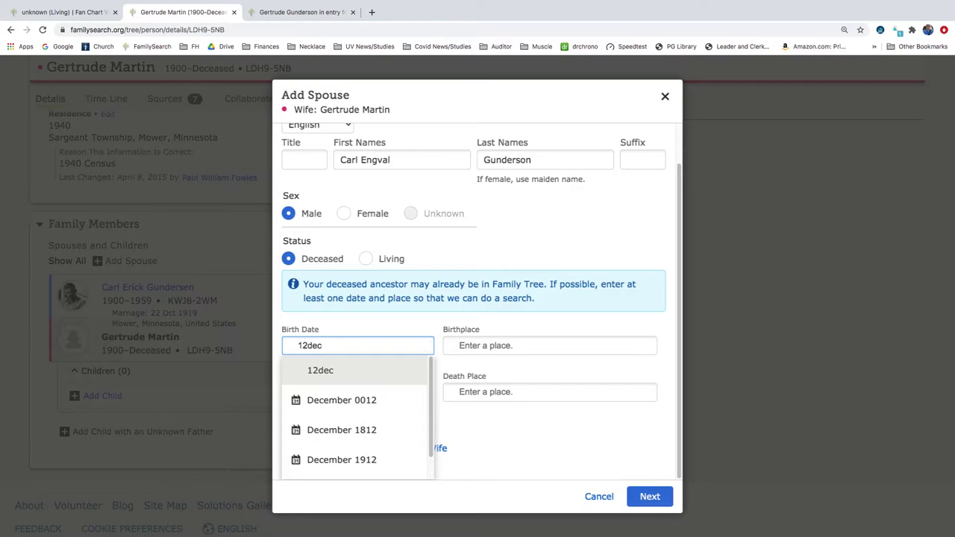
pyautogui.write(' 1895')
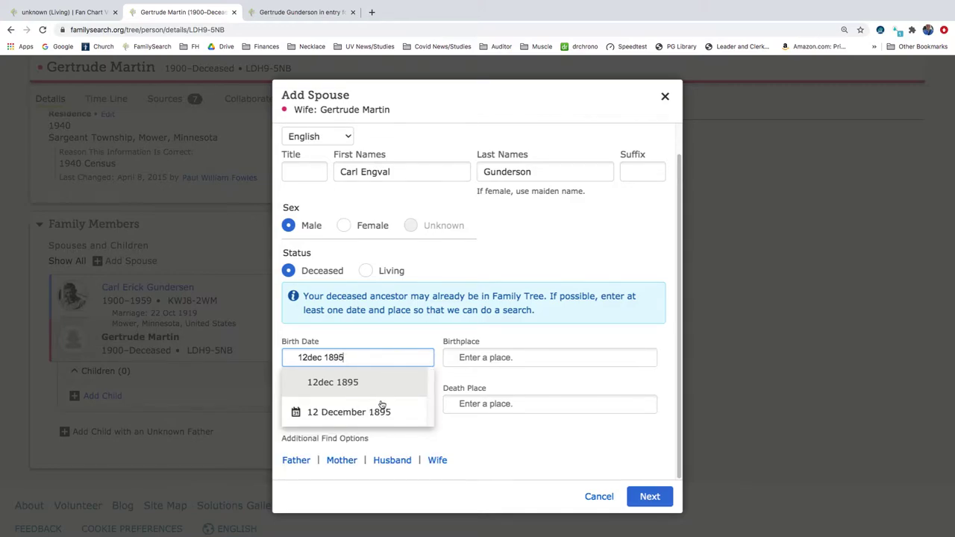
pyautogui.click(378, 407)
pyautogui.click(453, 357)
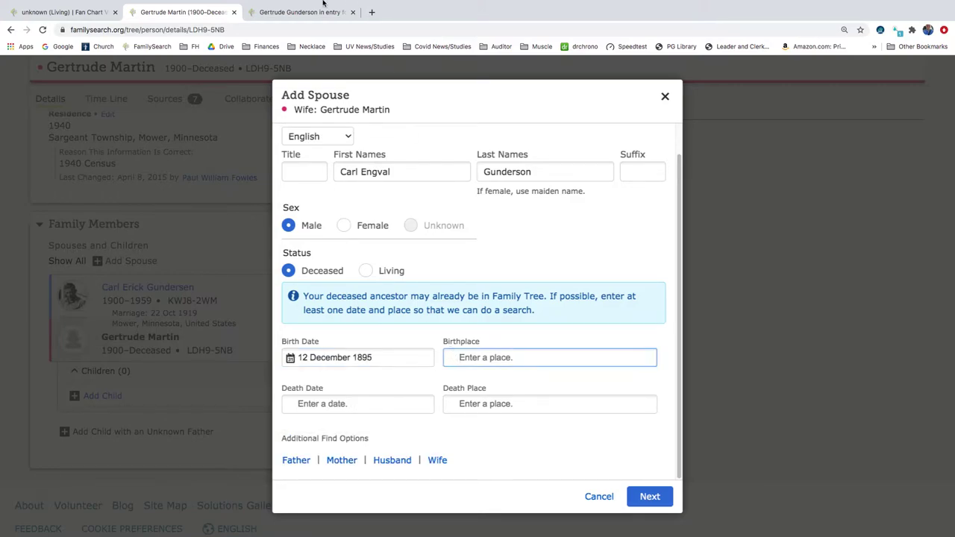
pyautogui.click(299, 12)
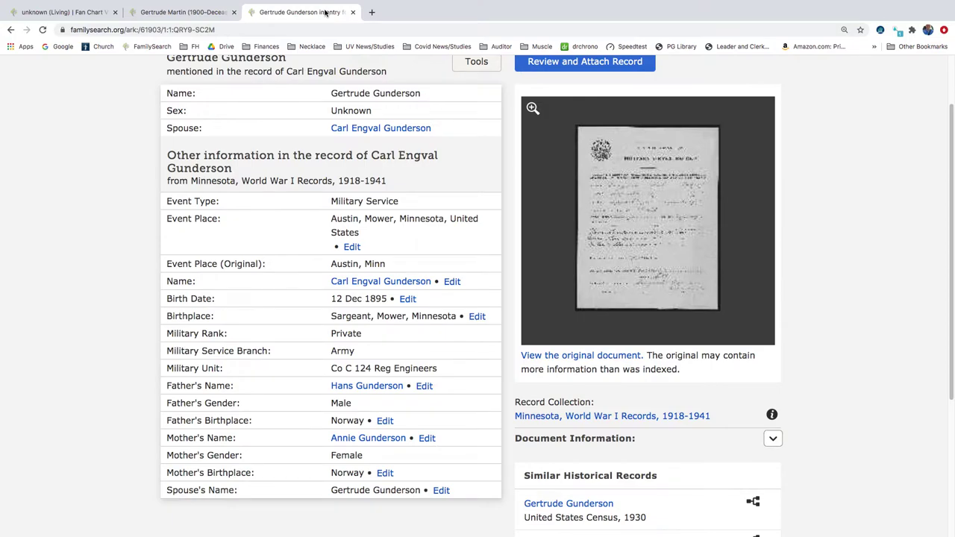
pyautogui.click(212, 12)
# - Set the birthplace to Sargeant, Mower, Minnesota and search the tree for matches
pyautogui.write('sa')
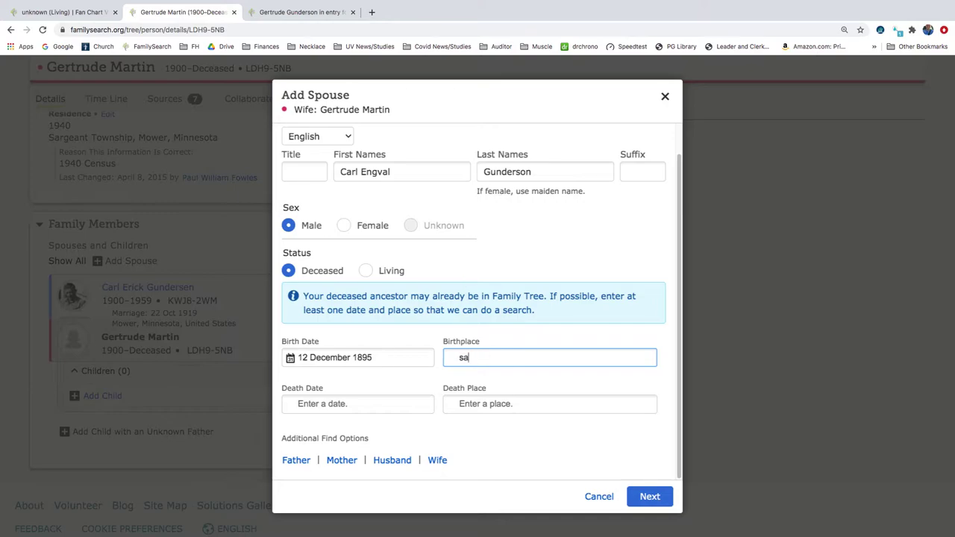
pyautogui.write('rgeant, ')
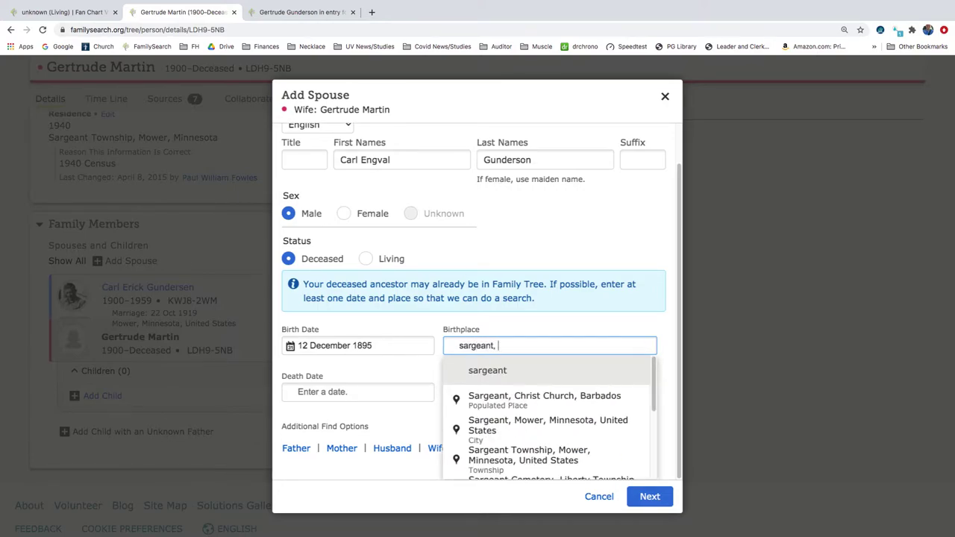
pyautogui.write('mo')
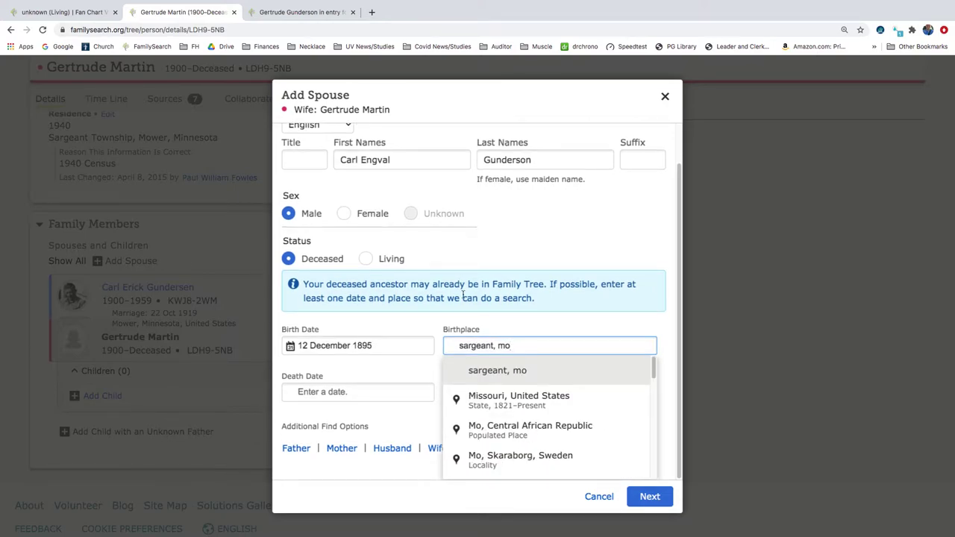
pyautogui.write('wre')
pyautogui.press('BackSpace')
pyautogui.press('BackSpace')
pyautogui.write('er')
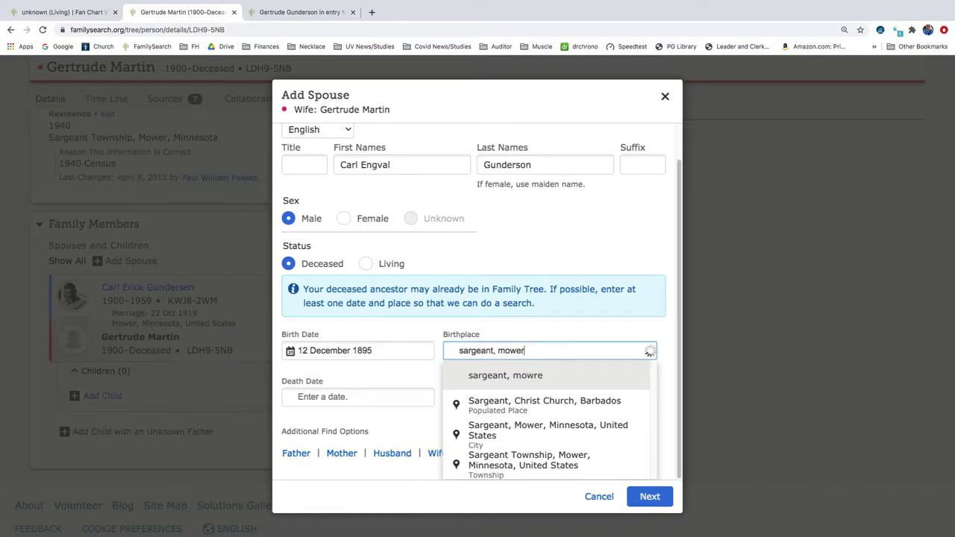
pyautogui.click(500, 401)
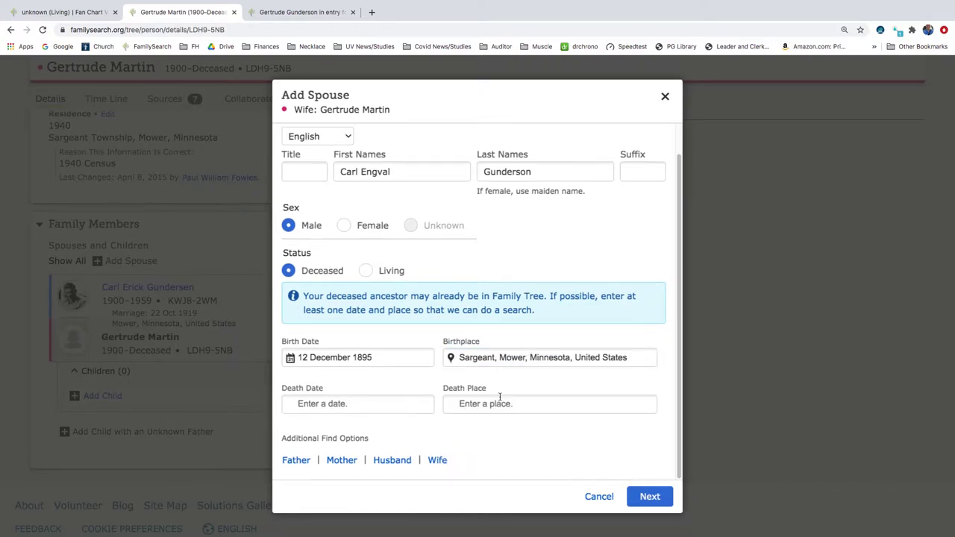
pyautogui.click(320, 12)
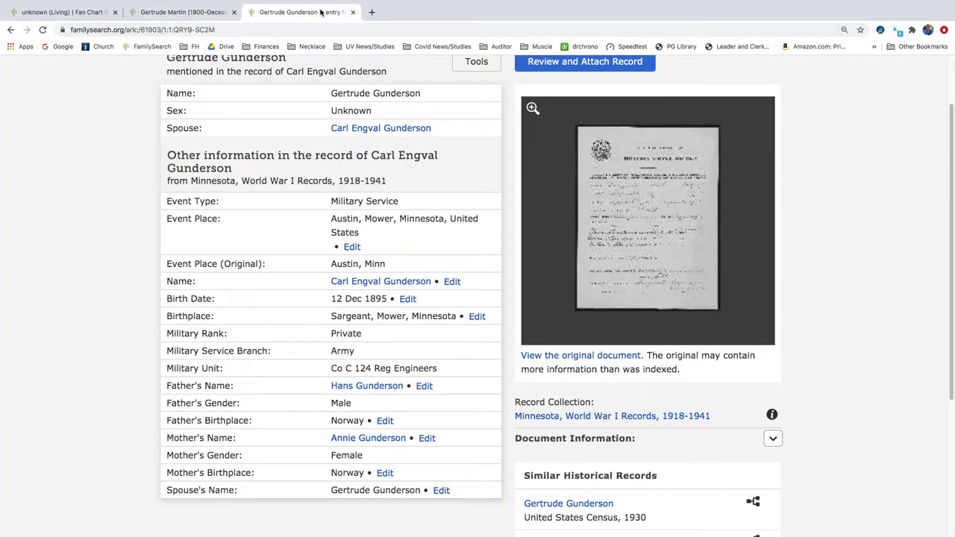
pyautogui.click(229, 12)
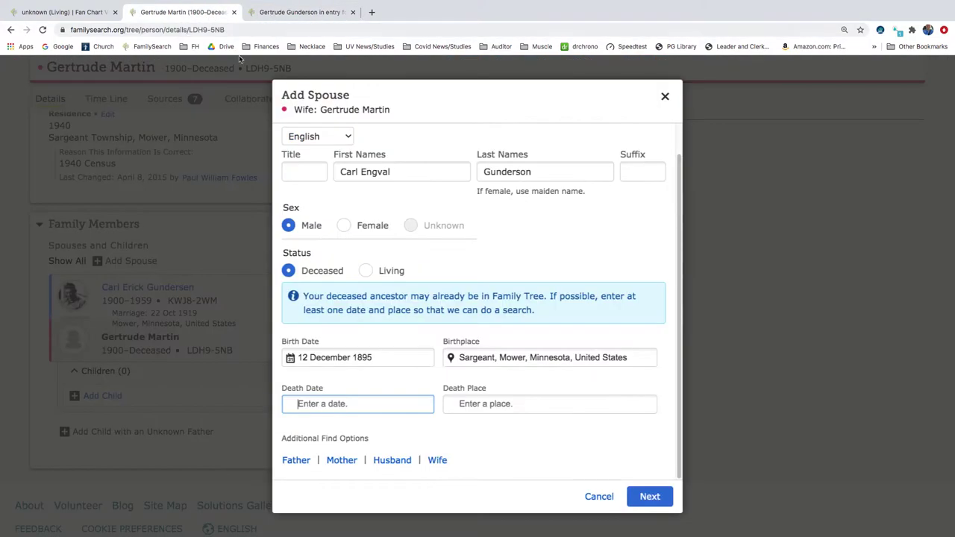
pyautogui.click(649, 496)
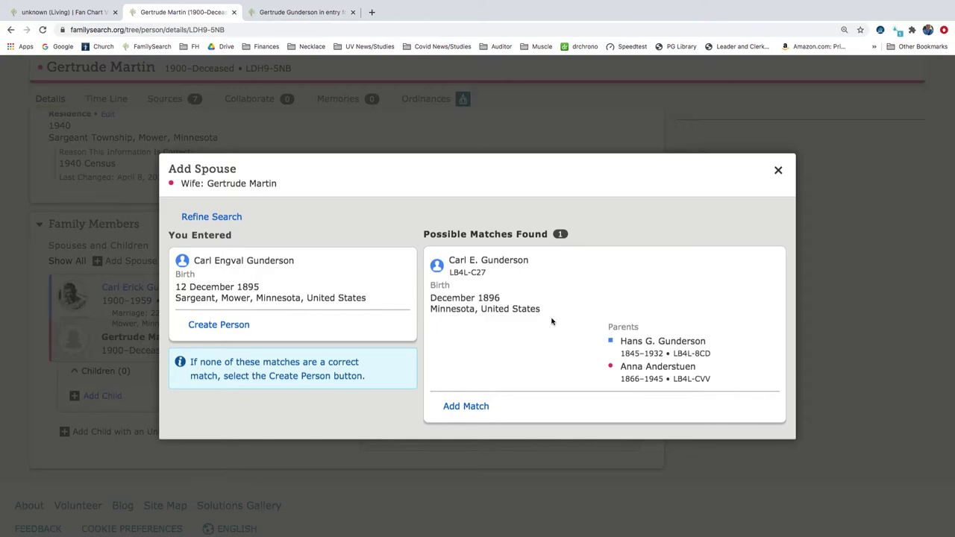
# - Check the WWI record, then add the Carl E. Gunderson match as Gertrude's spouse
pyautogui.click(295, 12)
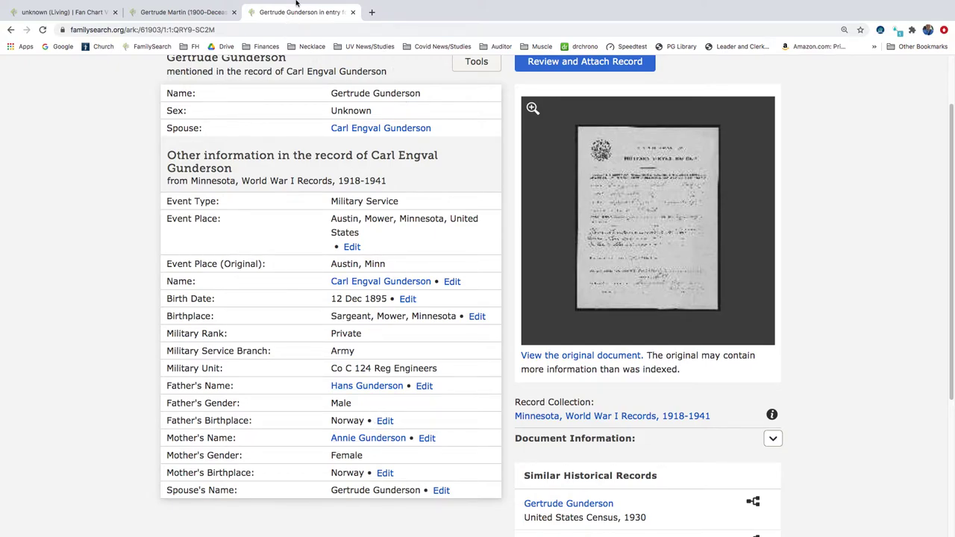
pyautogui.click(200, 13)
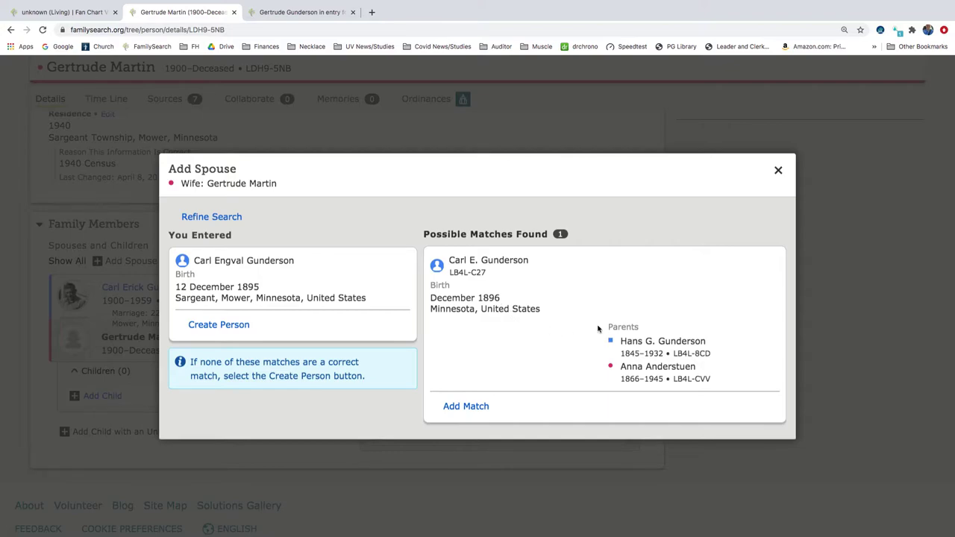
pyautogui.click(466, 407)
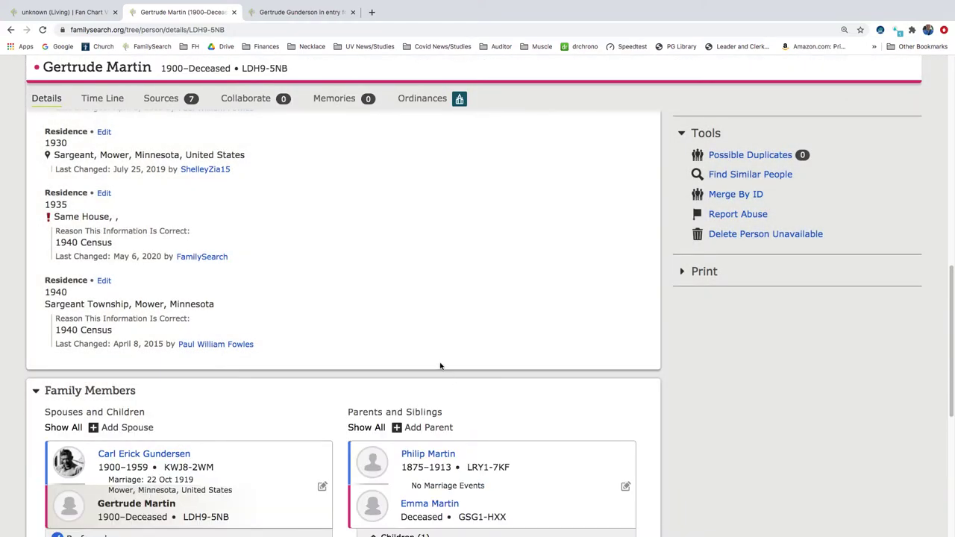
pyautogui.scroll(-4, 440, 365)
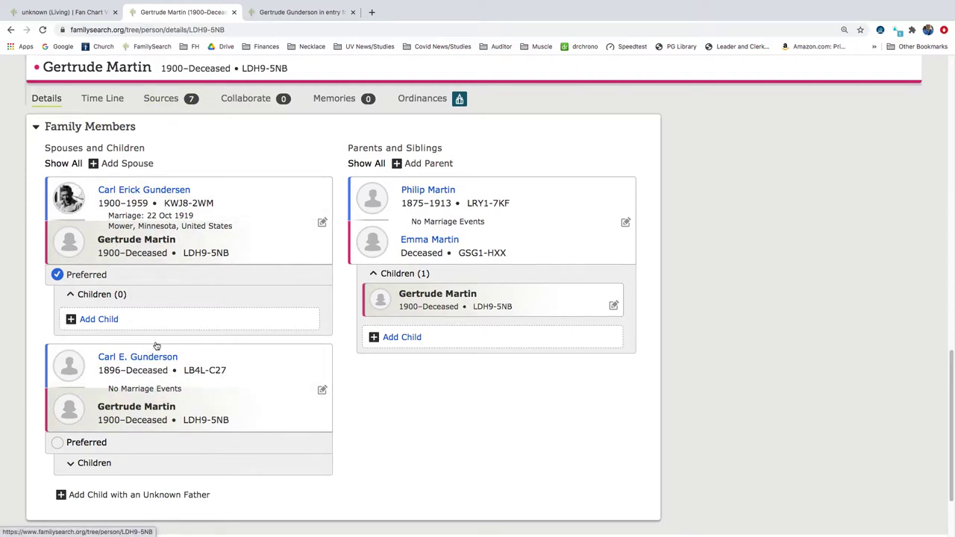
pyautogui.click(73, 463)
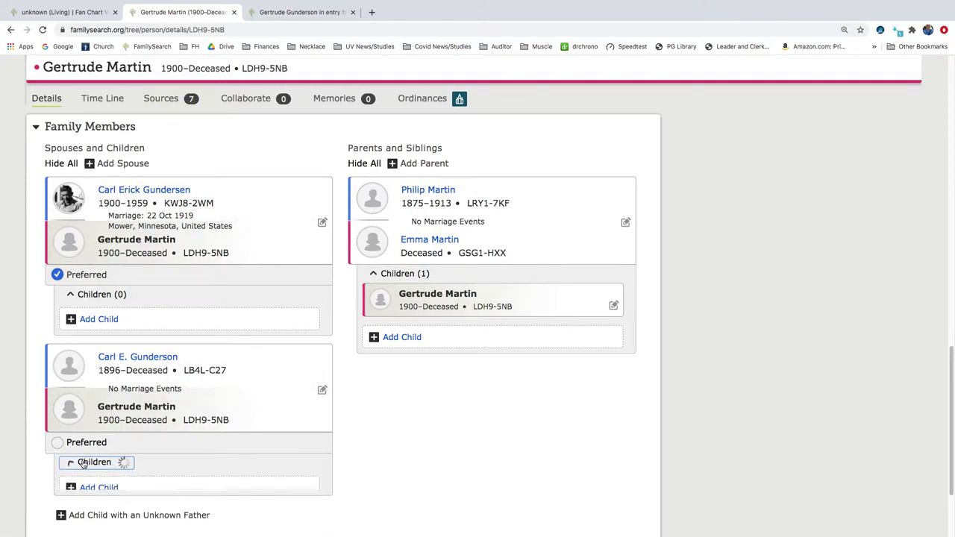
pyautogui.click(71, 462)
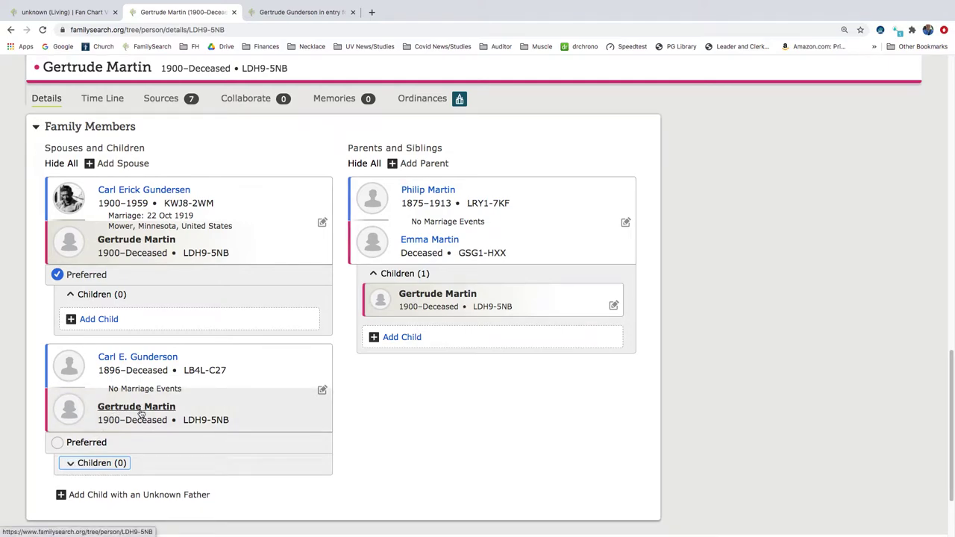
pyautogui.moveTo(152, 357)
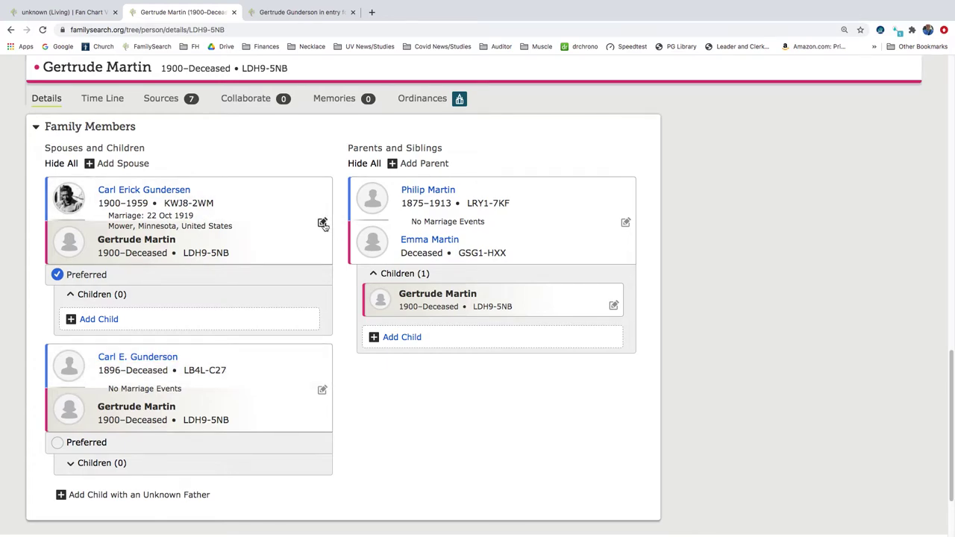
pyautogui.click(323, 224)
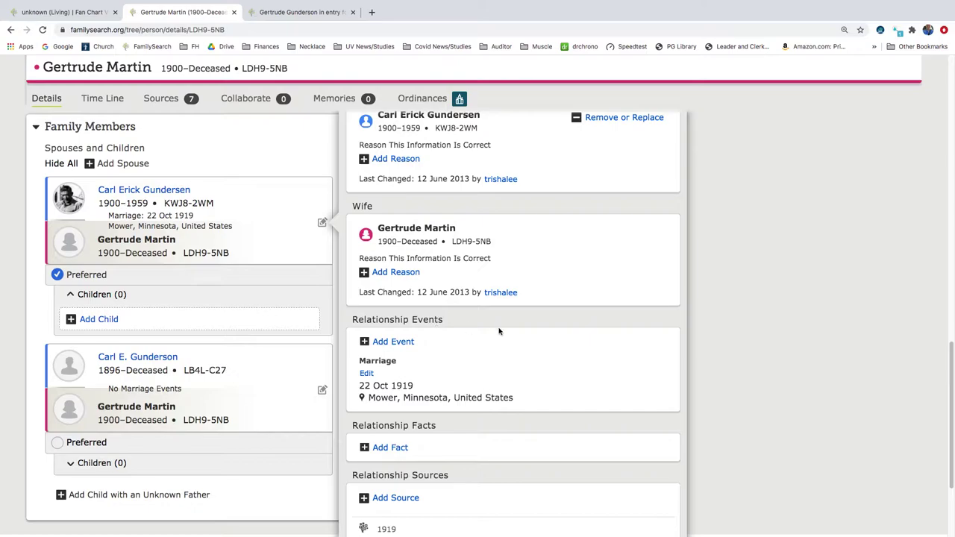
pyautogui.scroll(3, 567, 326)
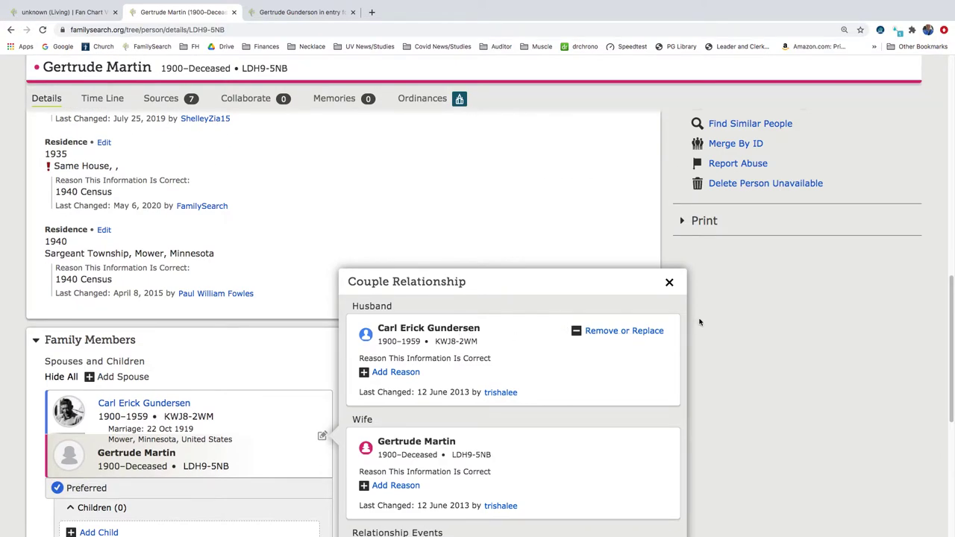
pyautogui.click(650, 331)
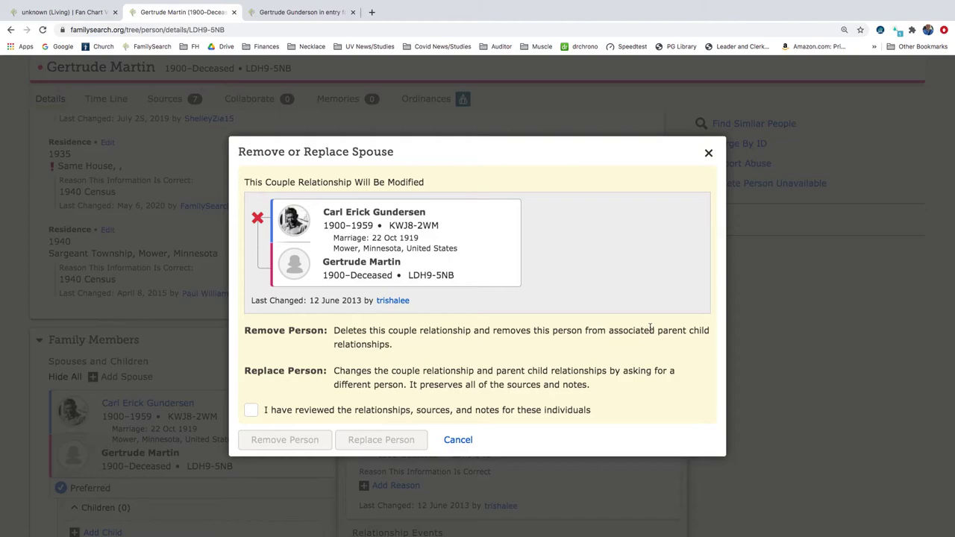
pyautogui.click(252, 411)
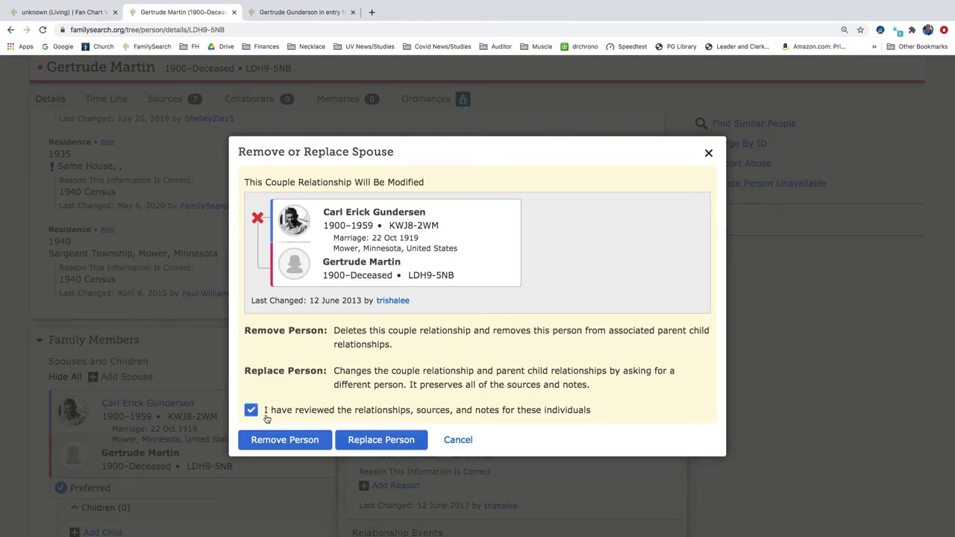
pyautogui.click(298, 440)
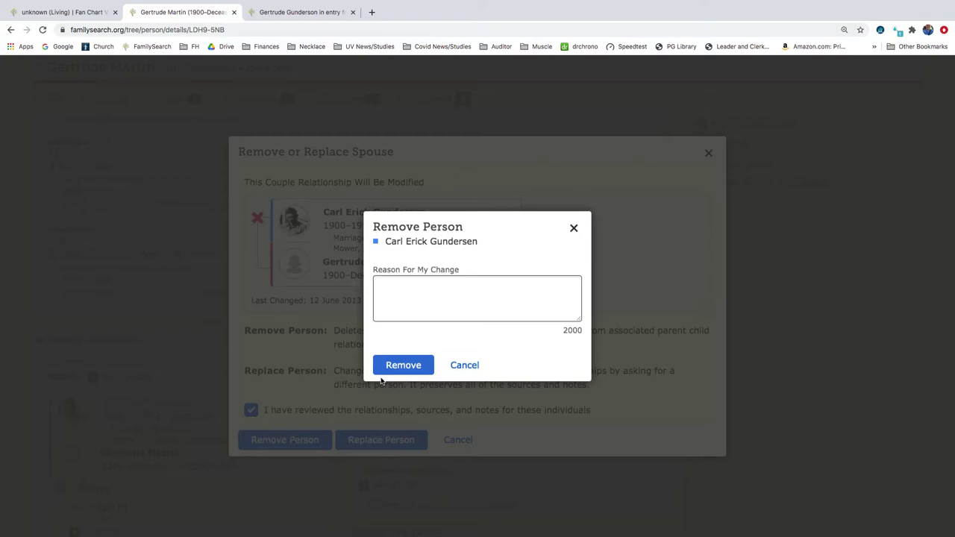
pyautogui.write('wrong Carl.  she had a di')
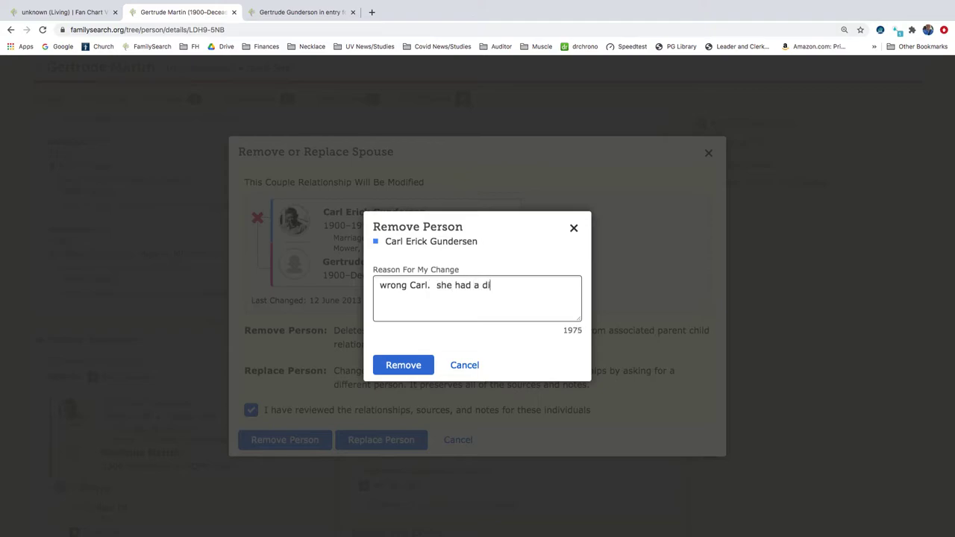
pyautogui.write('fferent husband named')
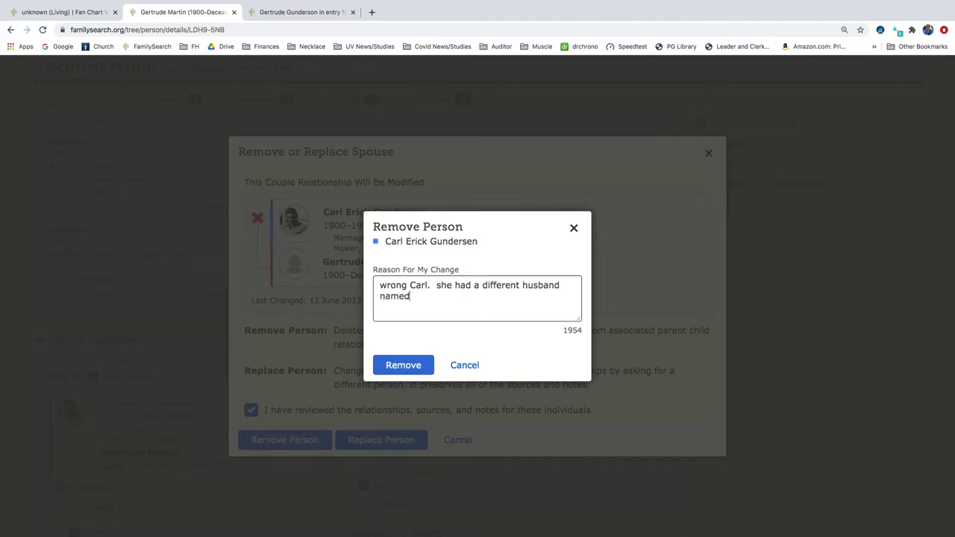
pyautogui.write(' carl born in minnesoty')
pyautogui.click(402, 365)
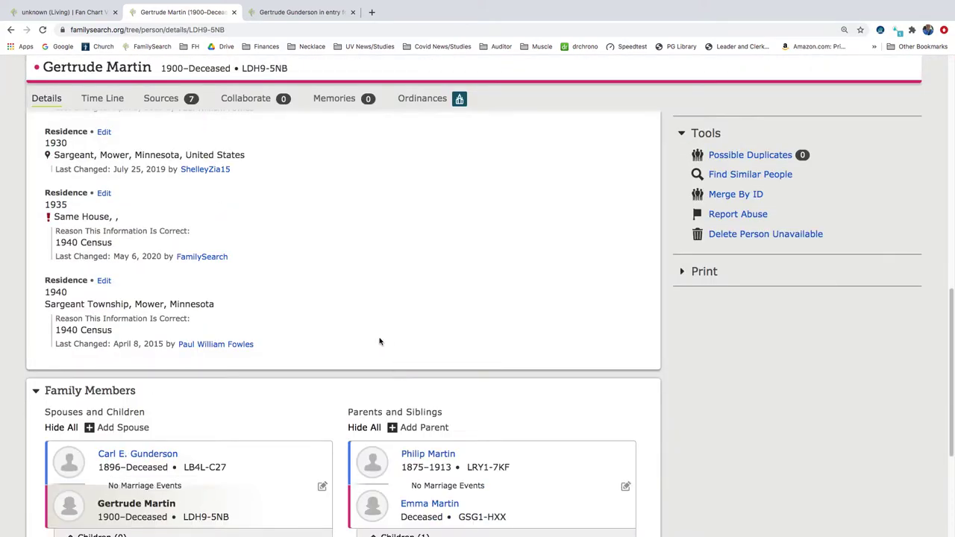
pyautogui.scroll(-2, 341, 337)
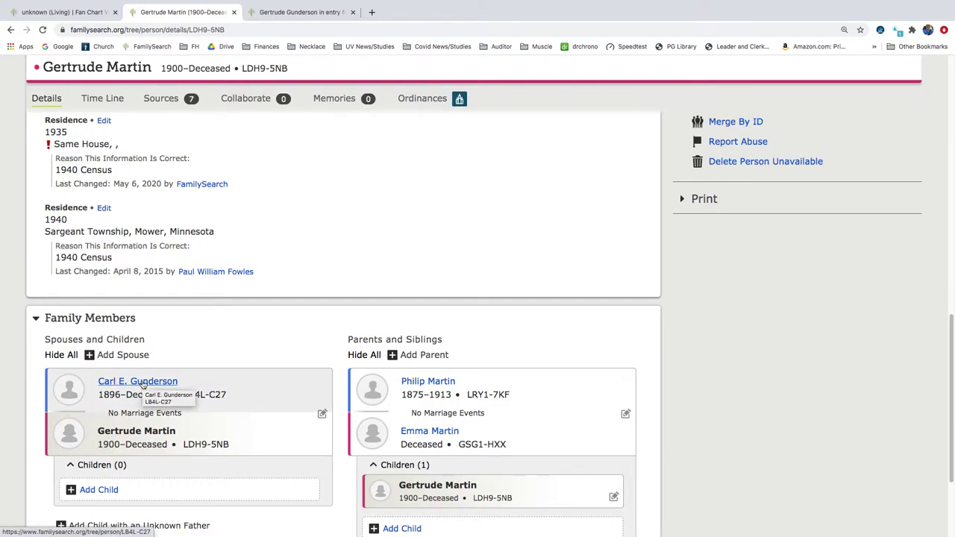
pyautogui.moveTo(138, 383)
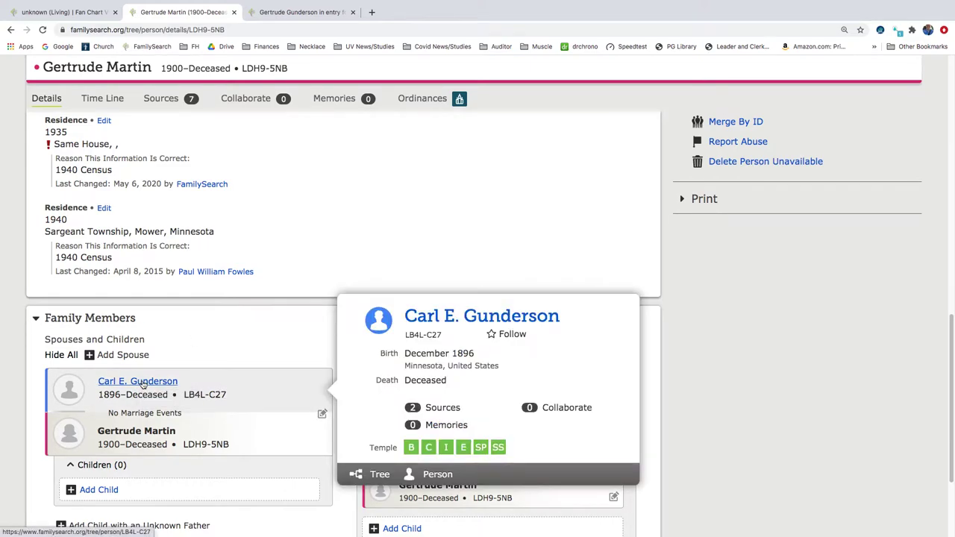
pyautogui.click(437, 478)
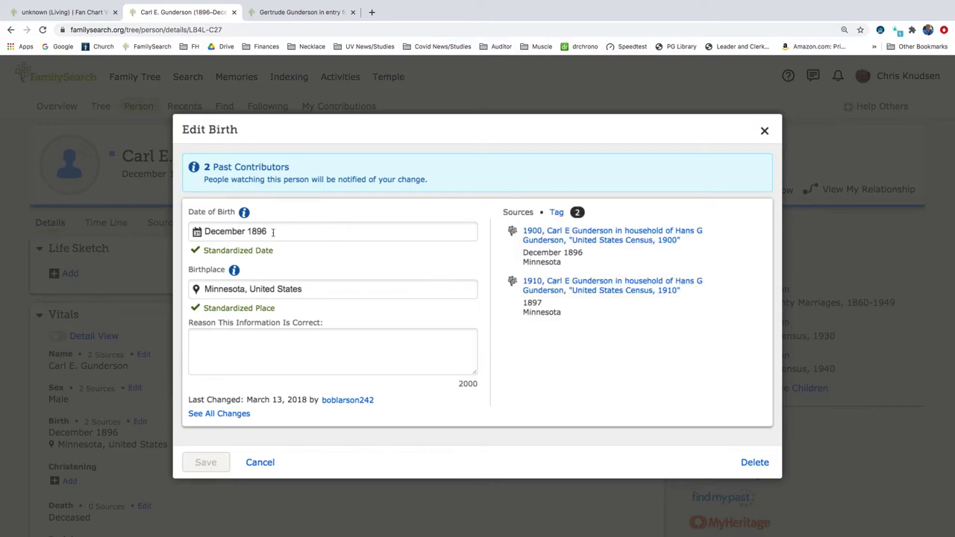
pyautogui.doubleClick(272, 232)
pyautogui.tripleClick(276, 232)
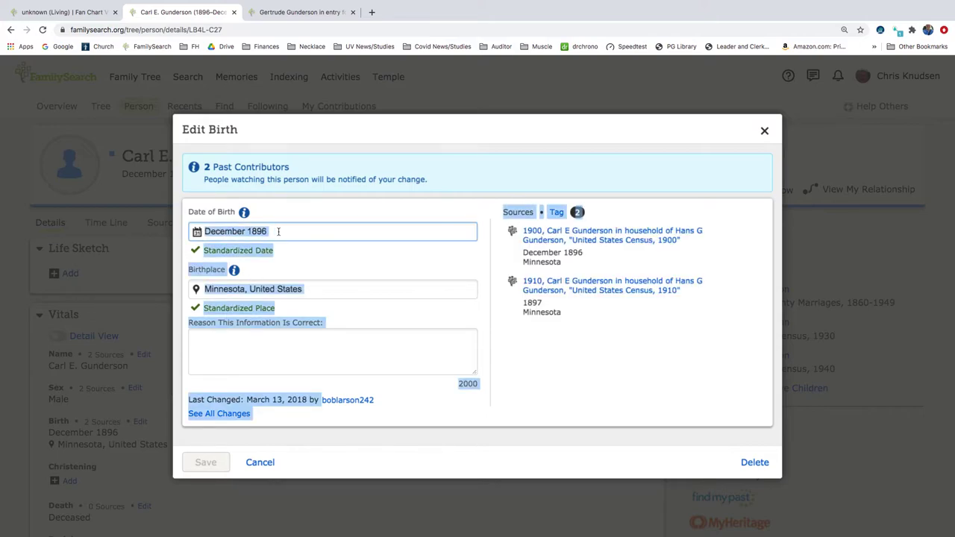
pyautogui.click(279, 231)
pyautogui.press('BackSpace')
pyautogui.press('BackSpace')
pyautogui.press('BackSpace')
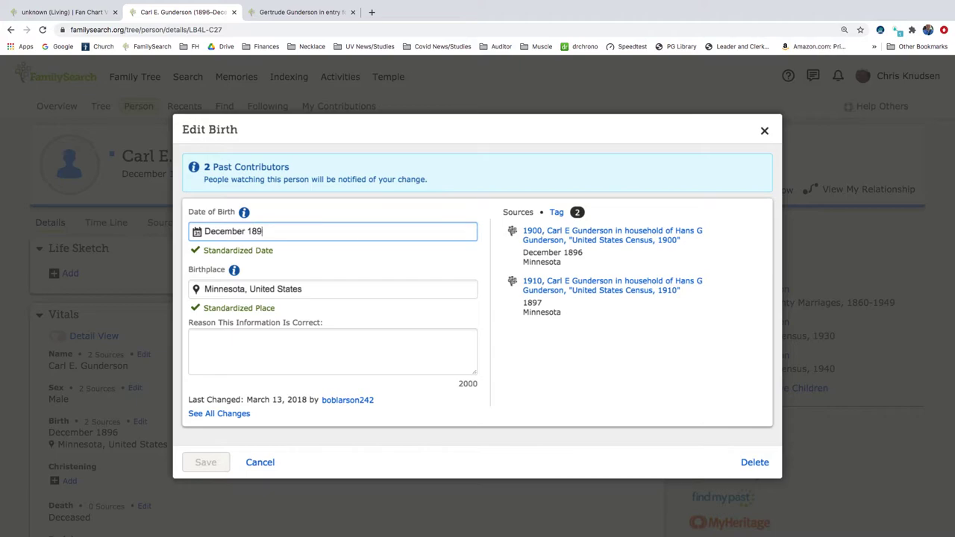
pyautogui.press('BackSpace')
pyautogui.press('BackSpace')
pyautogui.press('BackSpace')
pyautogui.press('BackSpace')
pyautogui.press('BackSpace')
pyautogui.press('BackSpace')
pyautogui.press('BackSpace')
pyautogui.press('BackSpace')
pyautogui.press('BackSpace')
pyautogui.press('BackSpace')
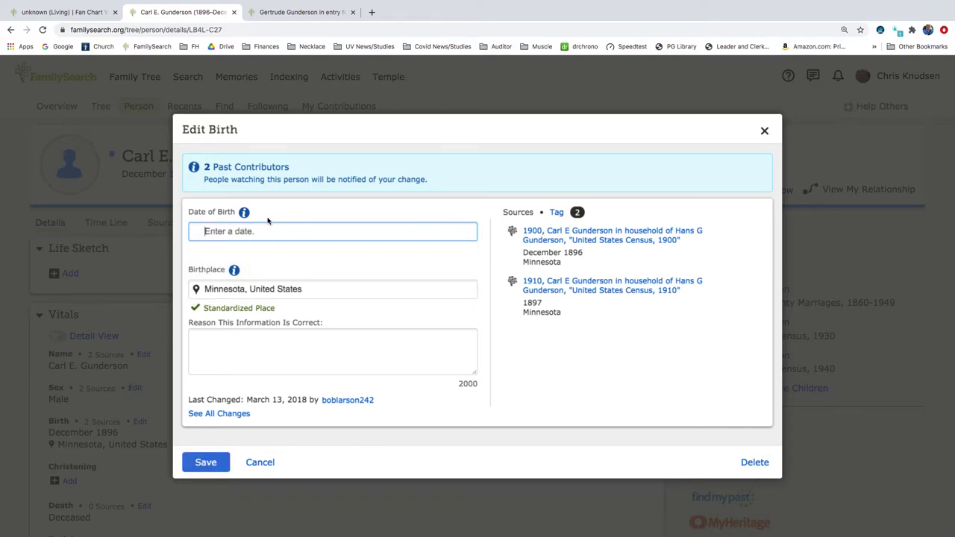
pyautogui.click(295, 11)
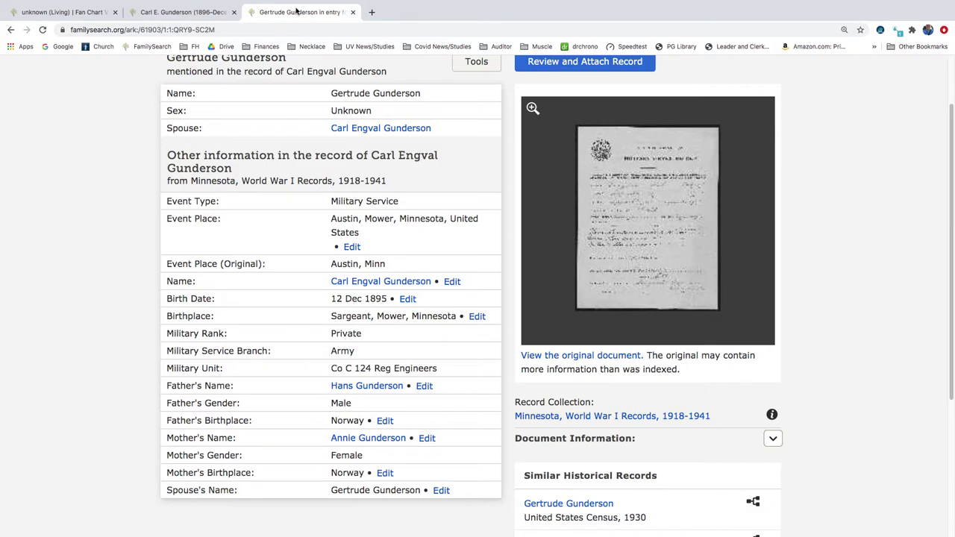
pyautogui.click(205, 12)
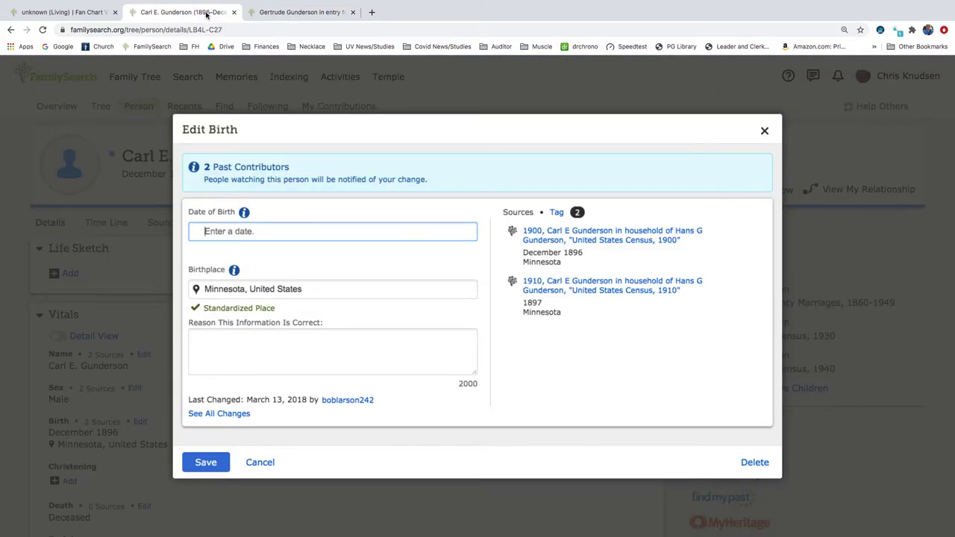
pyautogui.write('12dec')
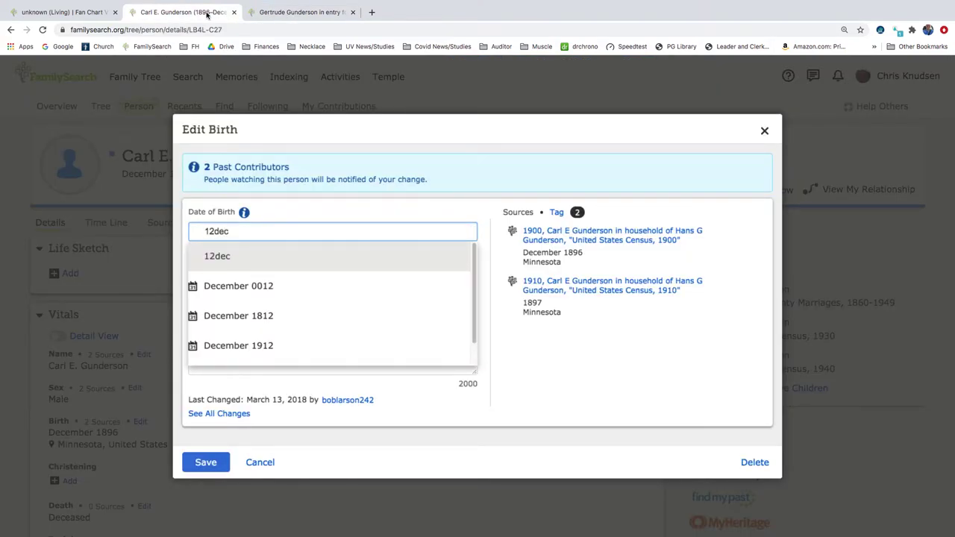
pyautogui.write('1895')
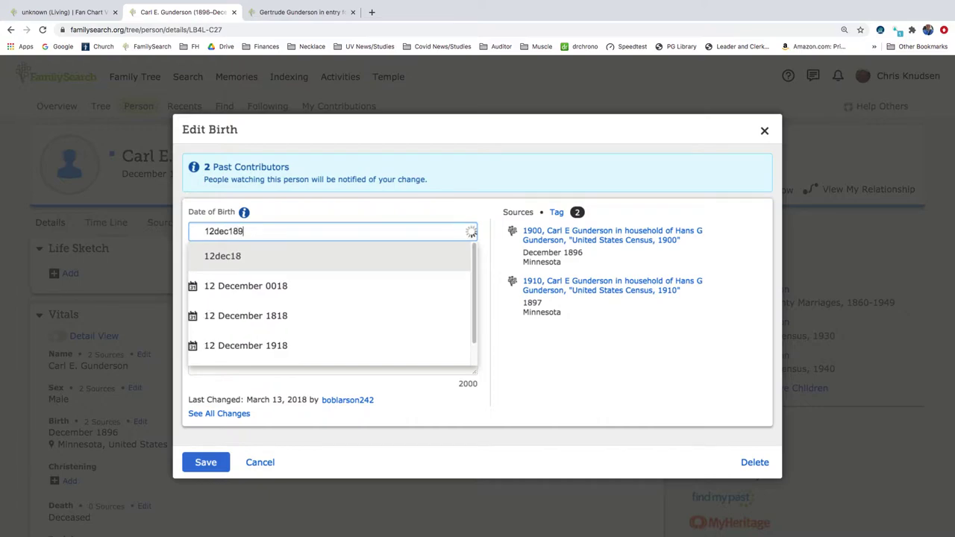
pyautogui.click(291, 287)
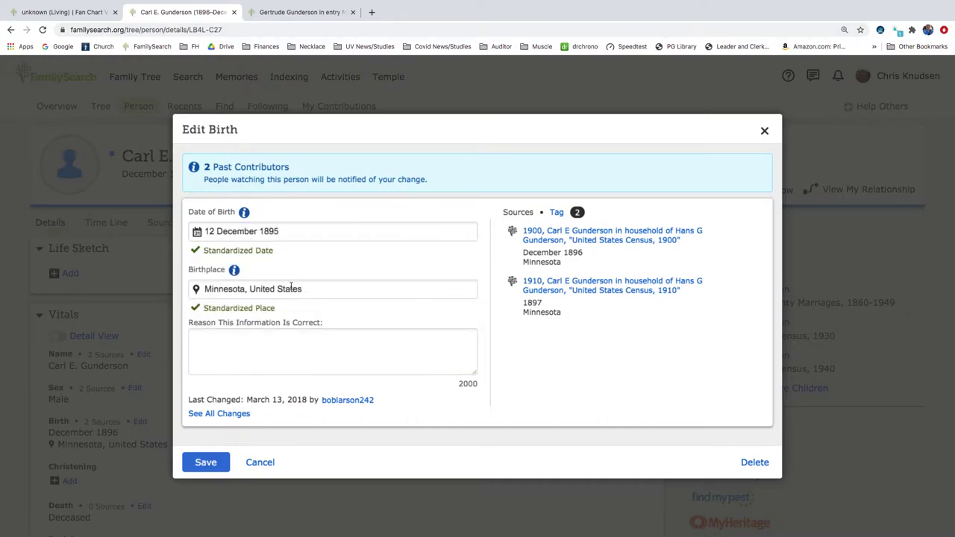
# - Add 'sargeant, mower' to the birthplace, standardized as Sargeant, Mower, Minnesota, United States
pyautogui.click(207, 292)
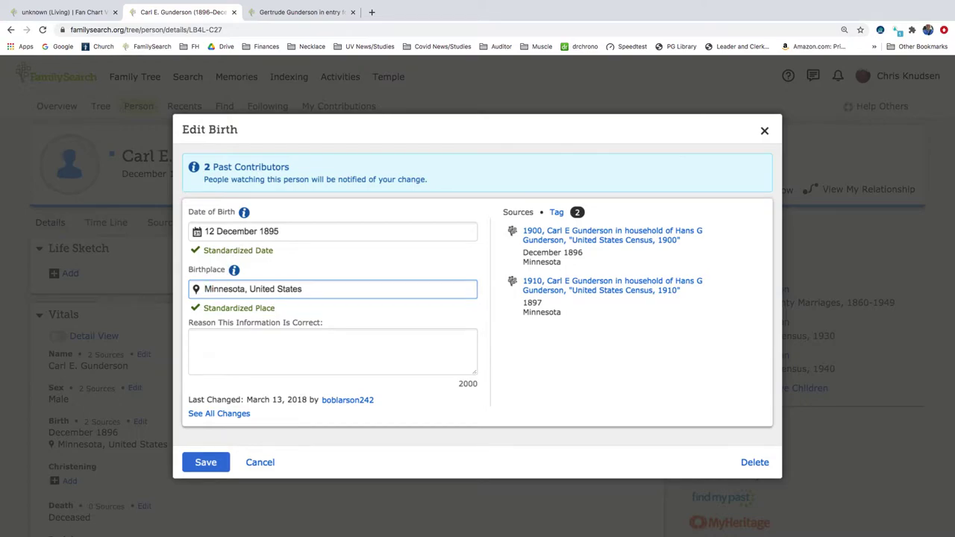
pyautogui.click(301, 12)
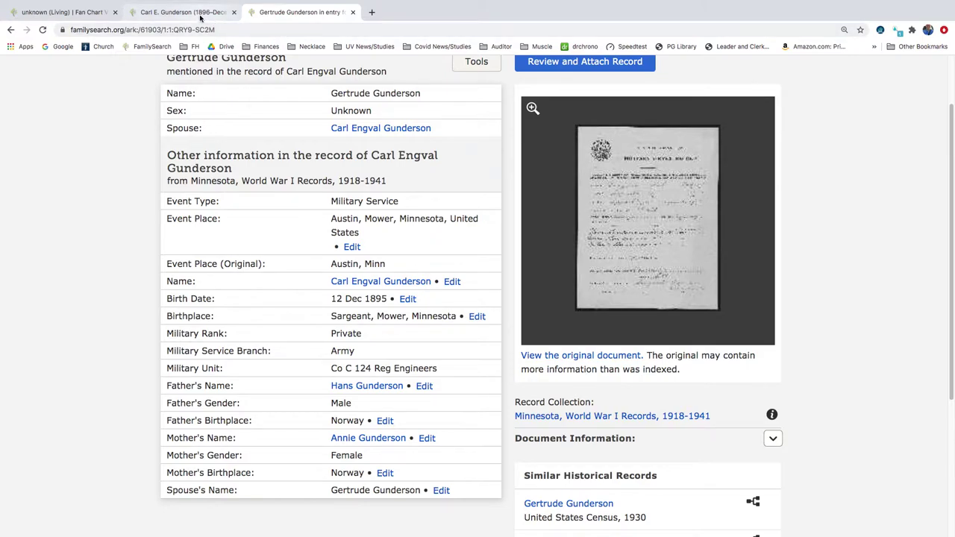
pyautogui.click(183, 12)
pyautogui.write('s')
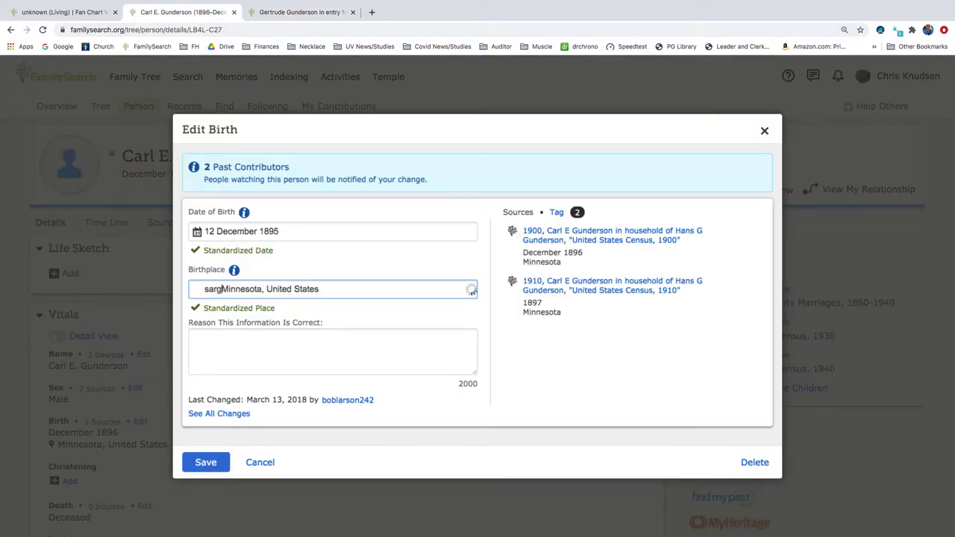
pyautogui.write('argeant, mower')
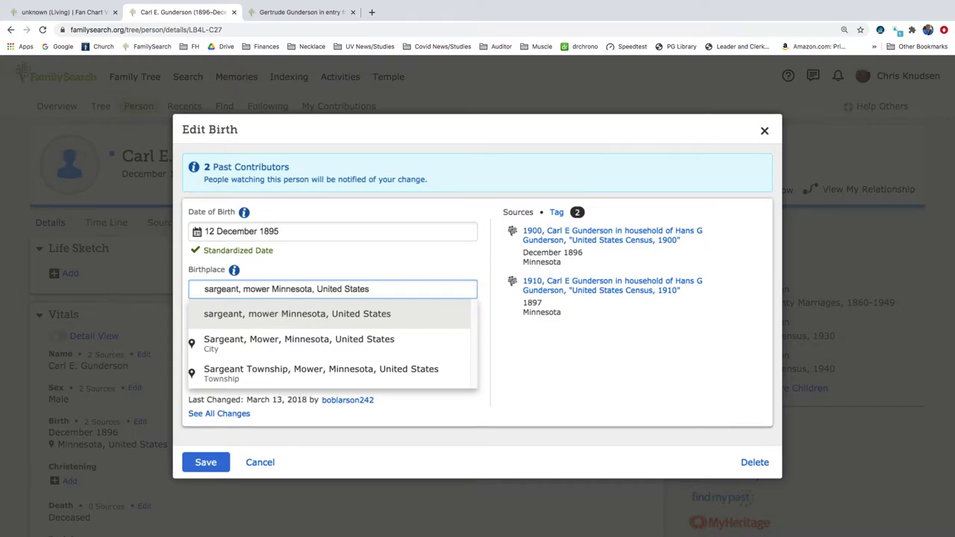
pyautogui.click(292, 337)
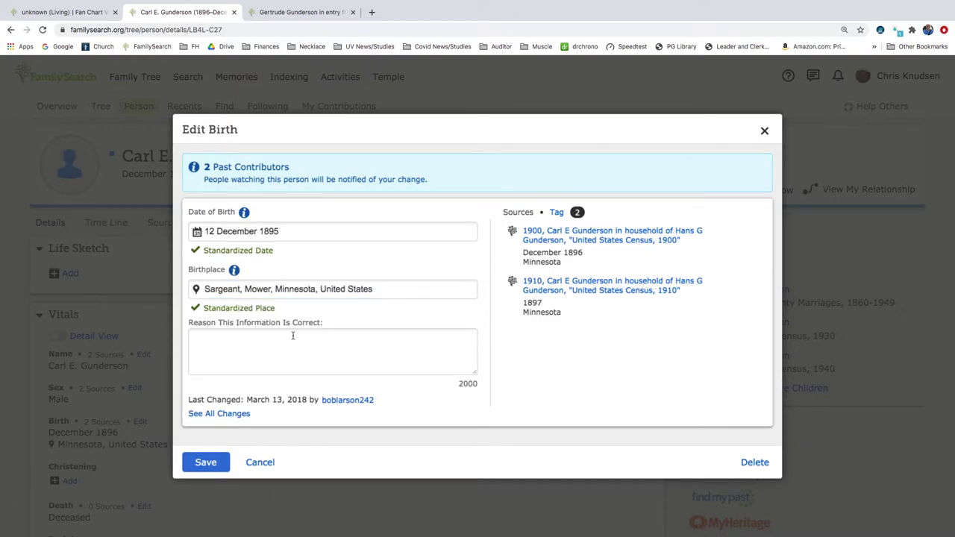
# - Save the birth details and change Carl's first names from 'Carl E.' to 'Carl Engval'
pyautogui.click(207, 461)
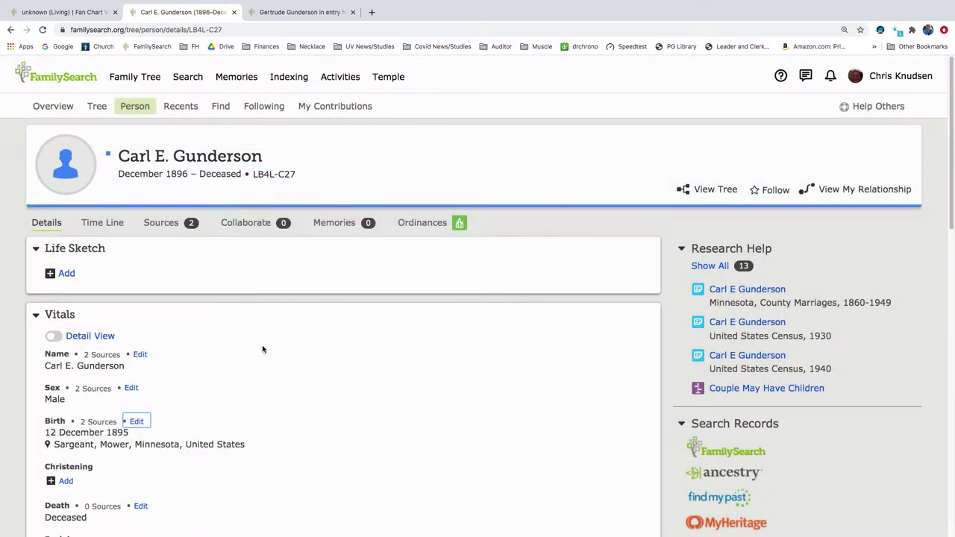
pyautogui.click(139, 355)
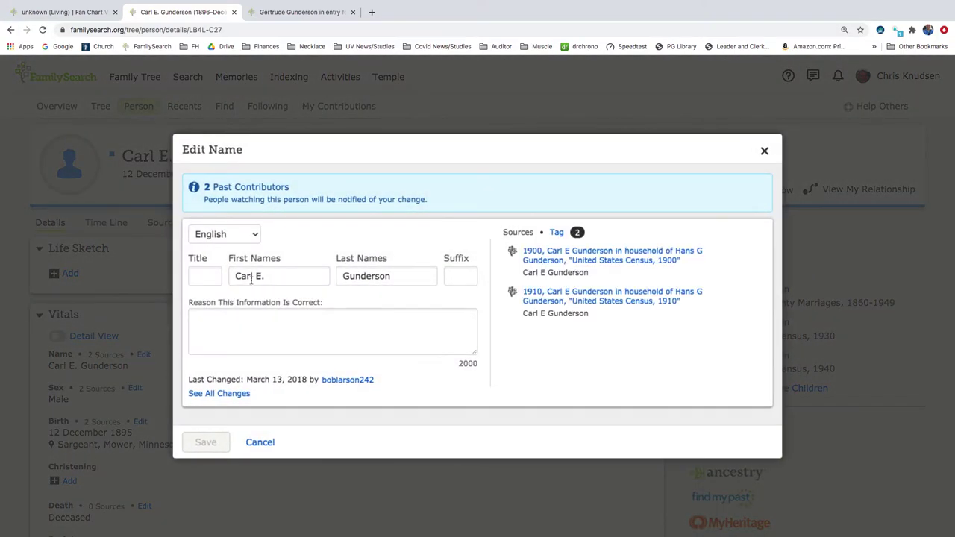
pyautogui.click(265, 278)
pyautogui.press('BackSpace')
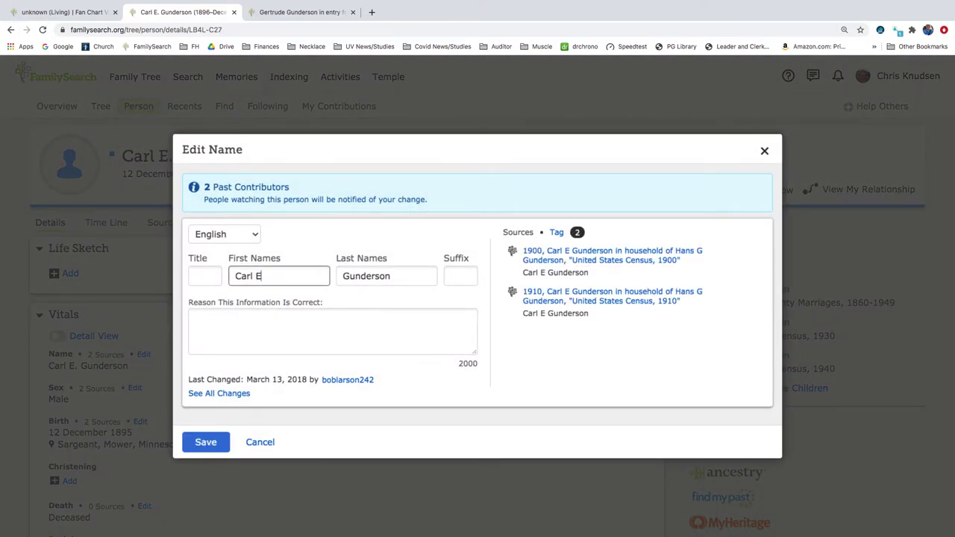
pyautogui.write('ngval')
pyautogui.click(209, 442)
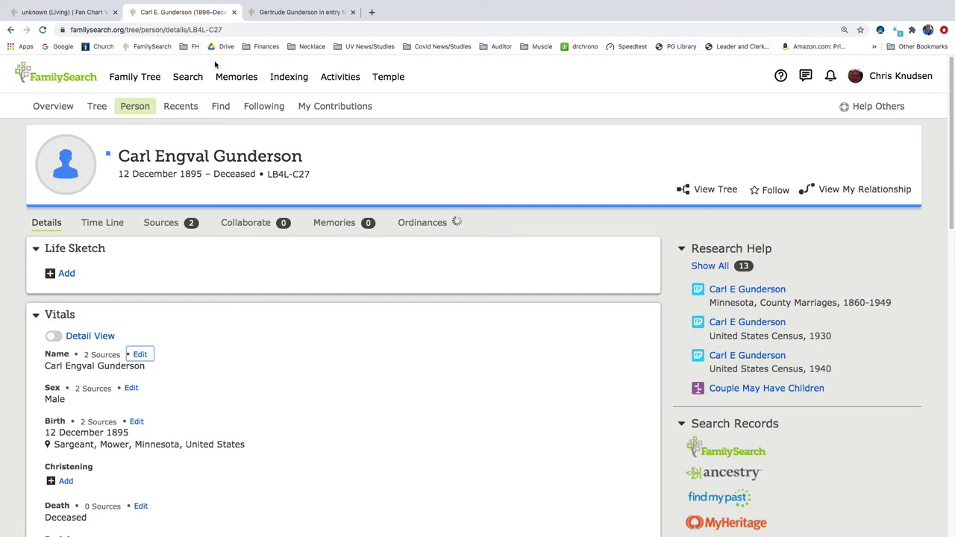
pyautogui.scroll(-10, 271, 341)
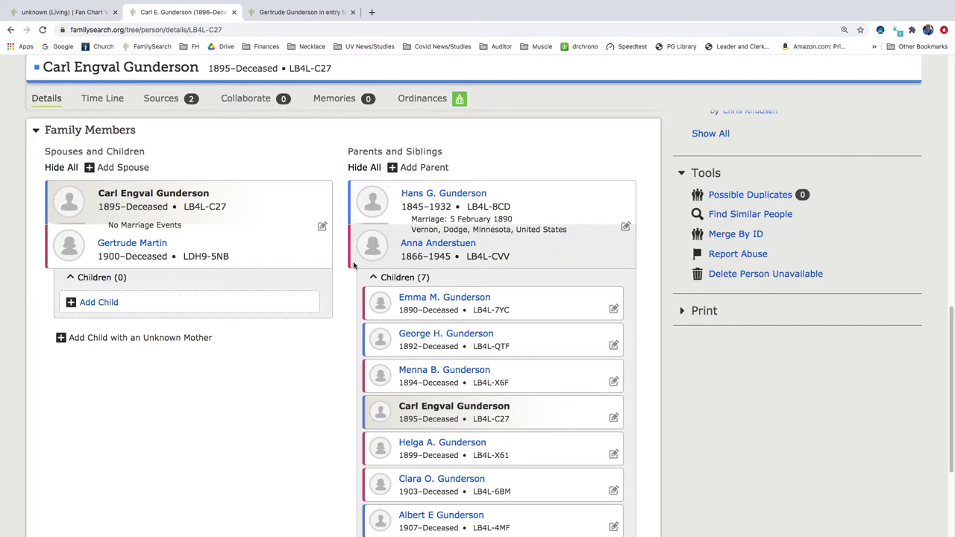
pyautogui.scroll(10, 354, 264)
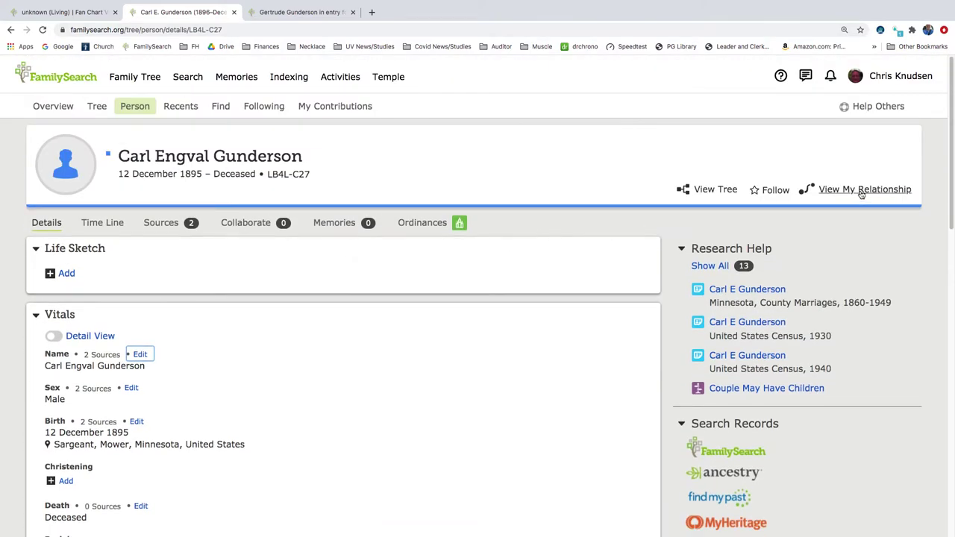
pyautogui.click(861, 192)
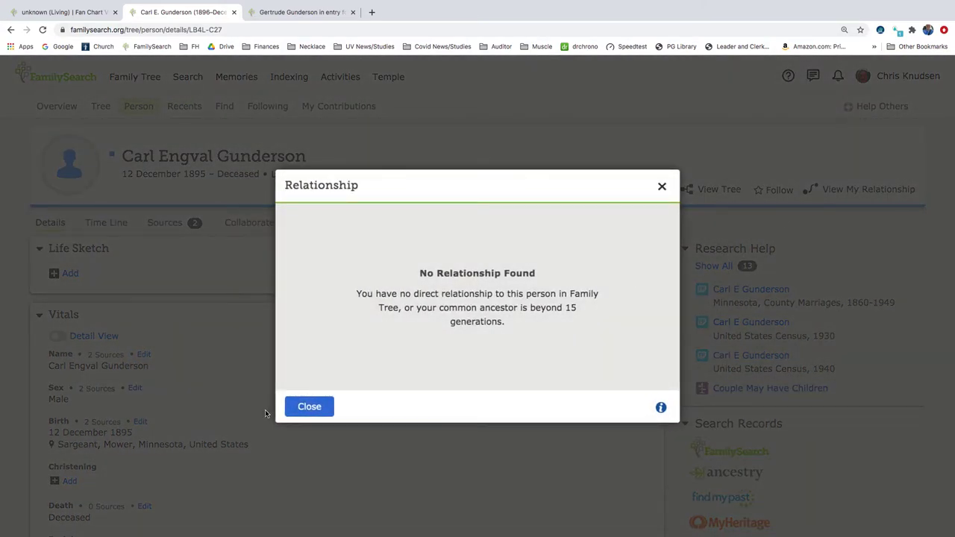
pyautogui.click(309, 406)
pyautogui.scroll(-10, 272, 404)
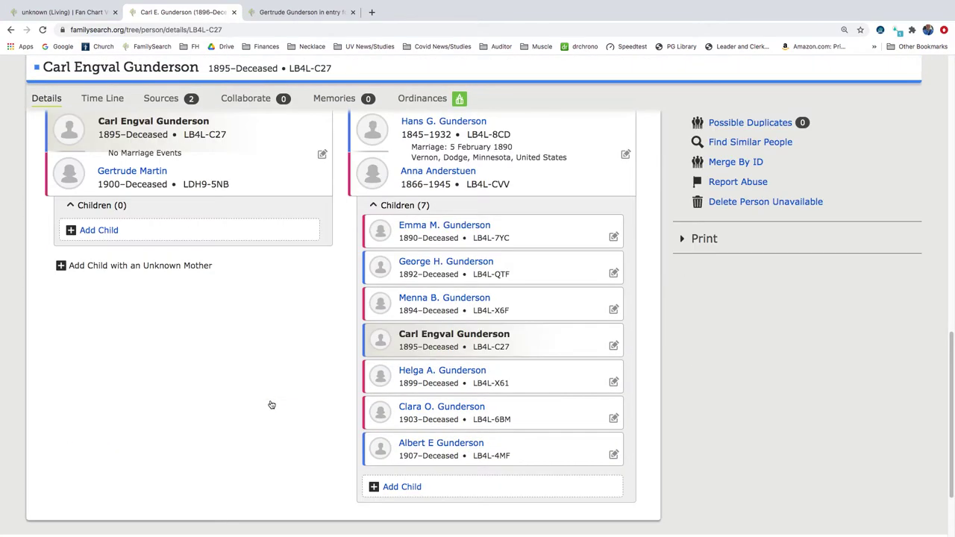
pyautogui.scroll(2, 261, 392)
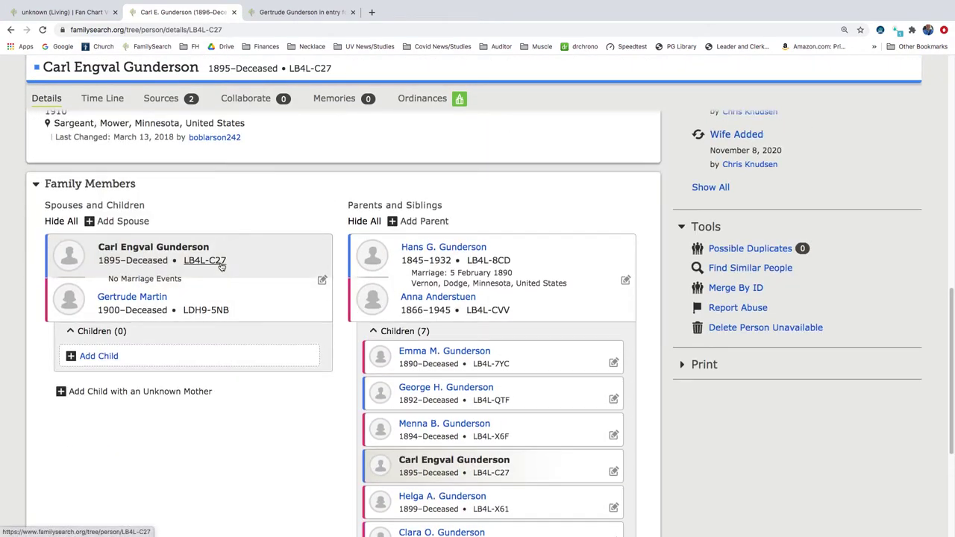
pyautogui.scroll(4, 222, 267)
pyautogui.scroll(-3, 222, 267)
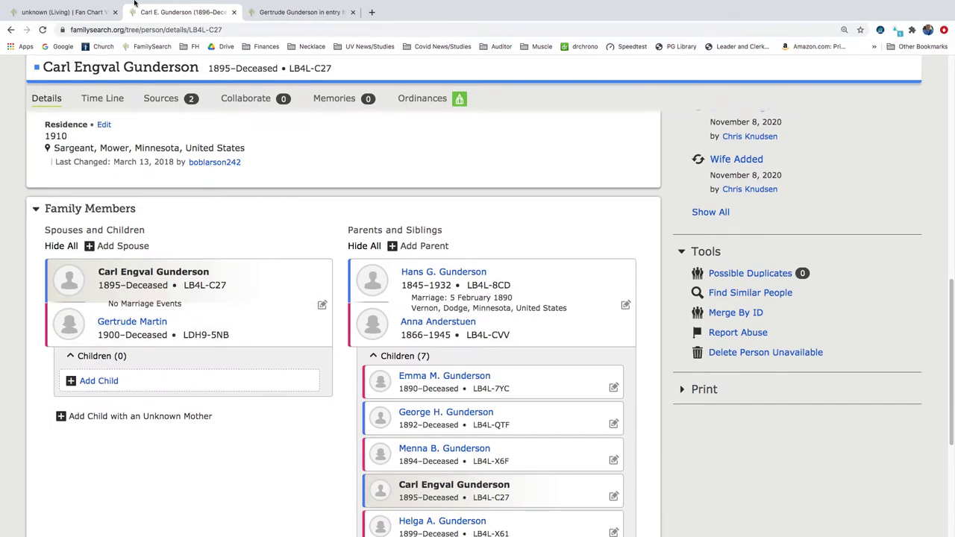
pyautogui.moveTo(135, 4)
pyautogui.click(85, 13)
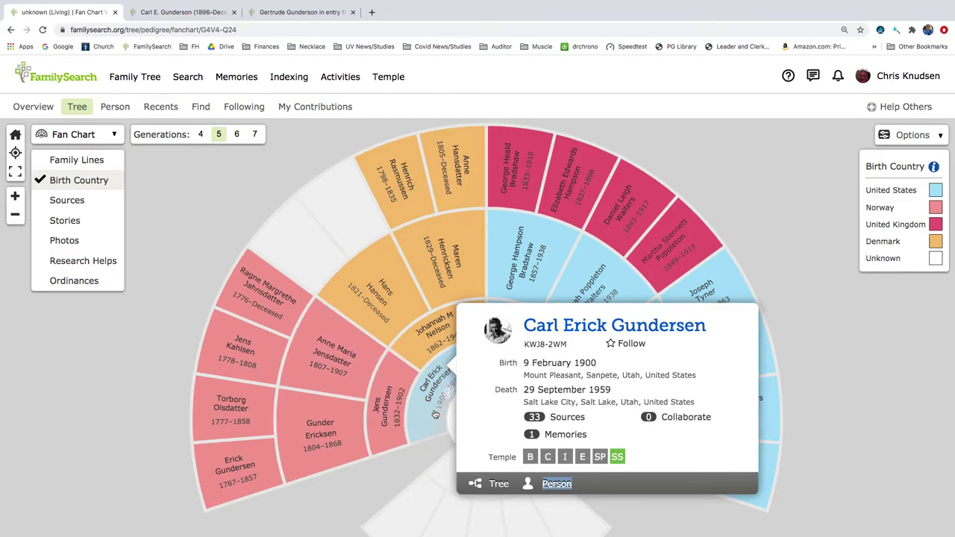
pyautogui.rightClick(565, 486)
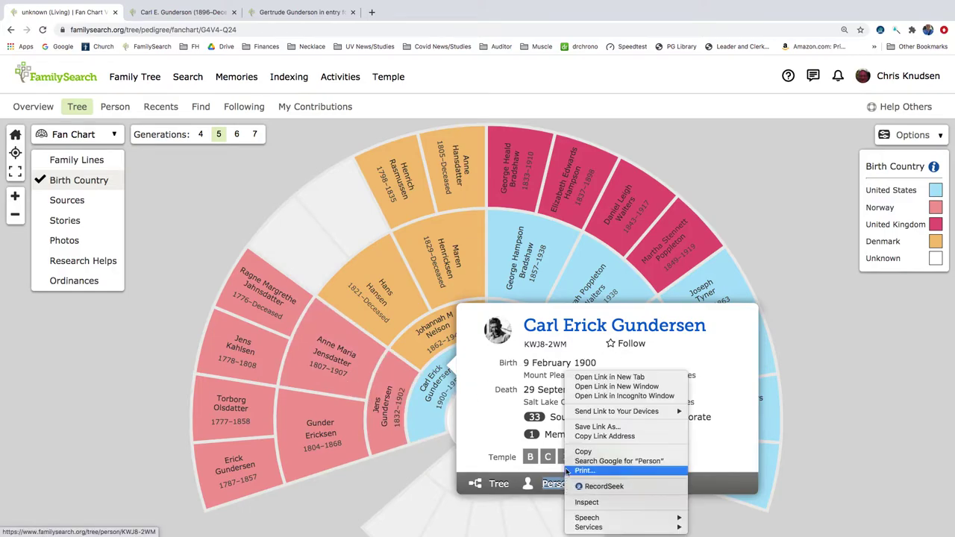
pyautogui.click(558, 292)
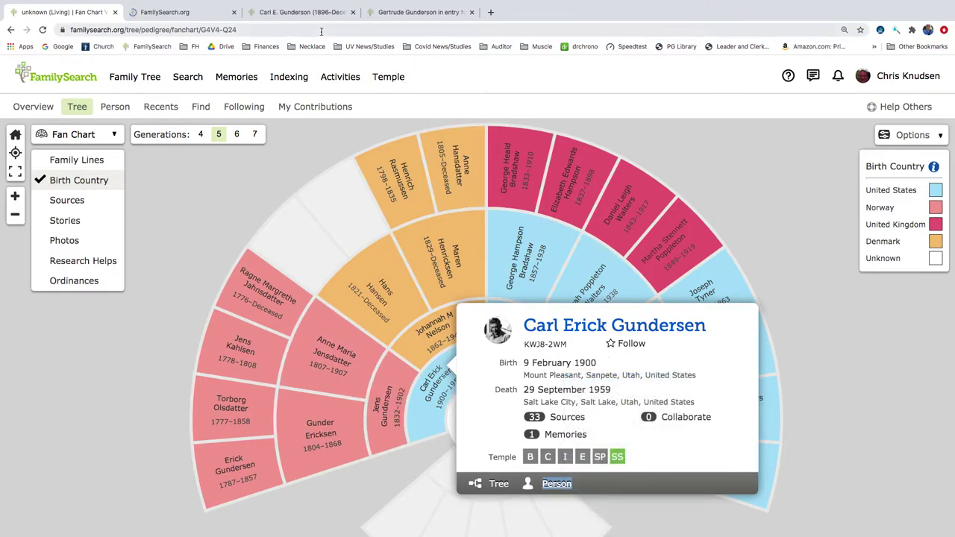
pyautogui.click(192, 13)
pyautogui.scroll(-10, 401, 267)
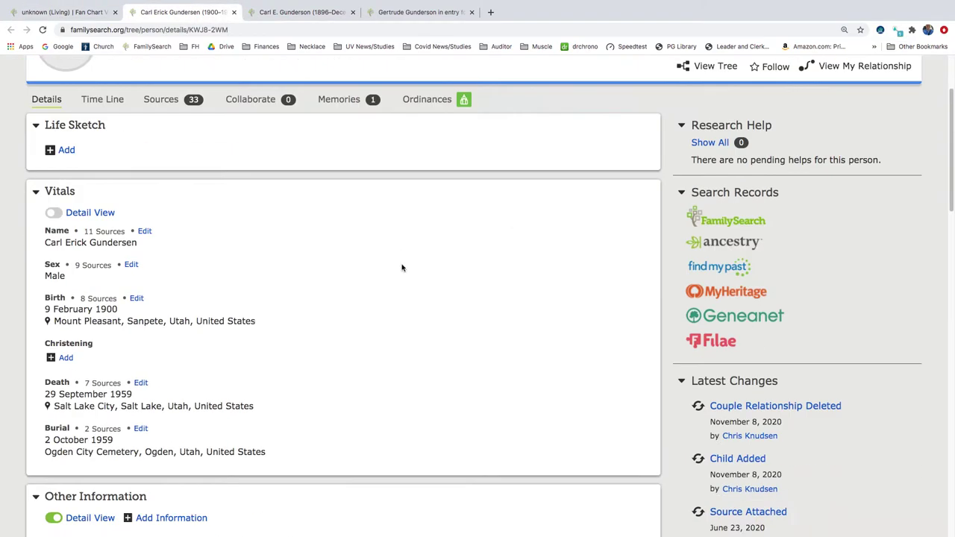
pyautogui.scroll(-15, 401, 267)
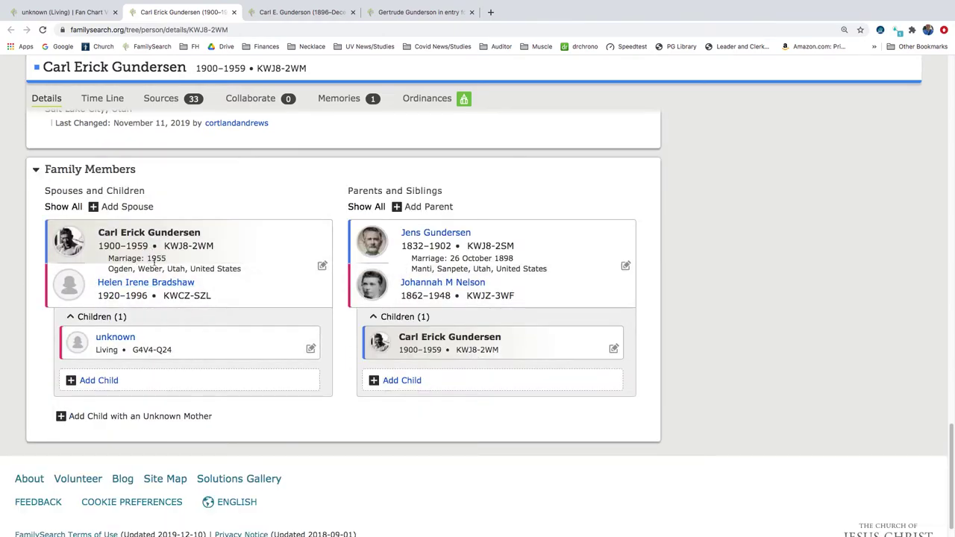
pyautogui.scroll(5, 178, 262)
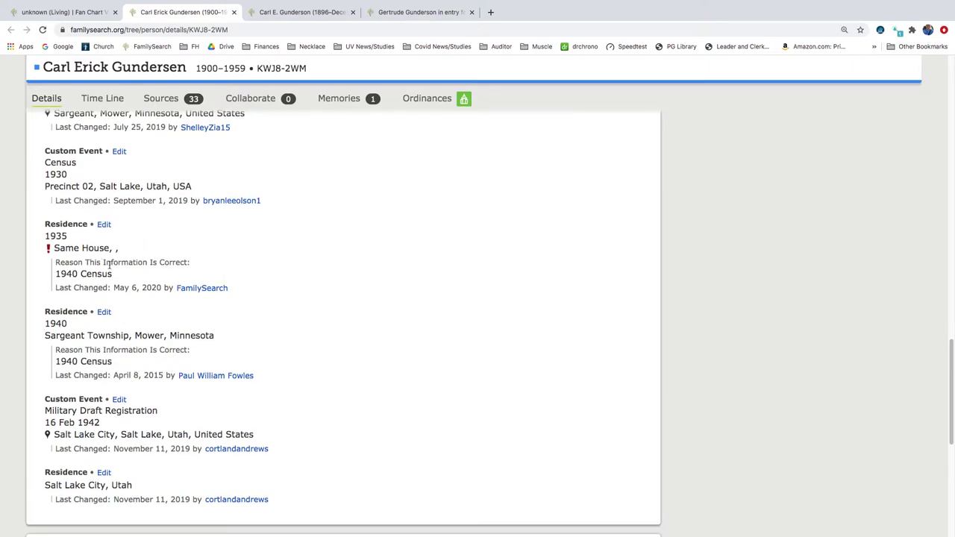
pyautogui.scroll(7, 109, 265)
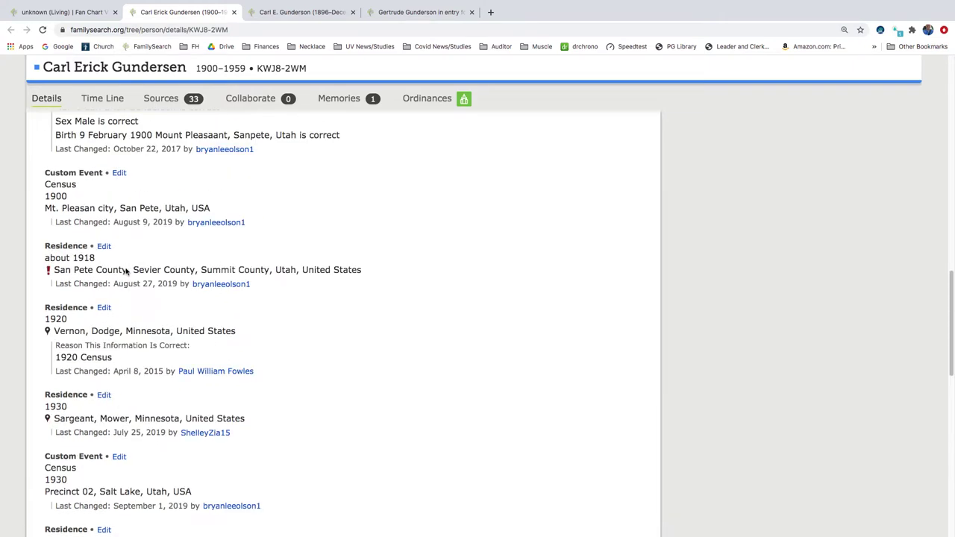
pyautogui.click(179, 100)
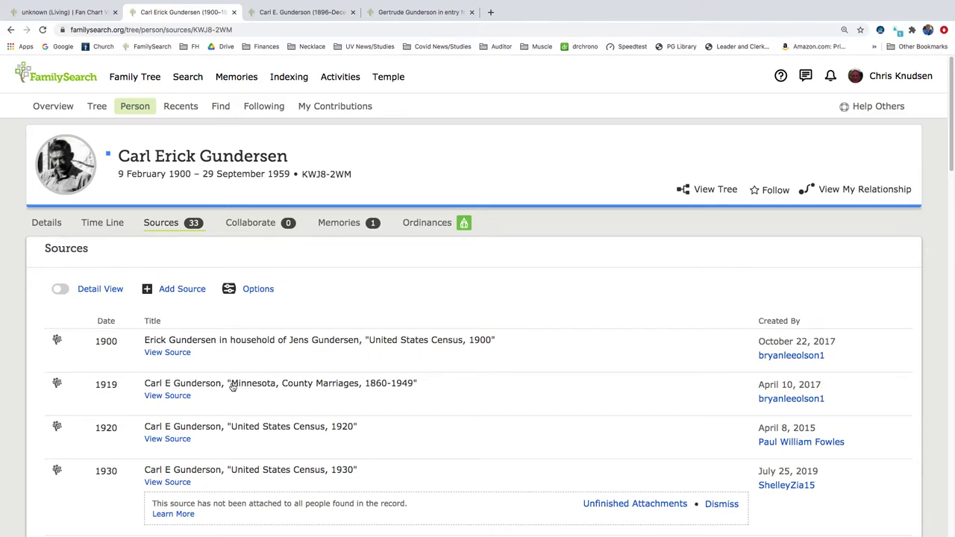
pyautogui.click(263, 386)
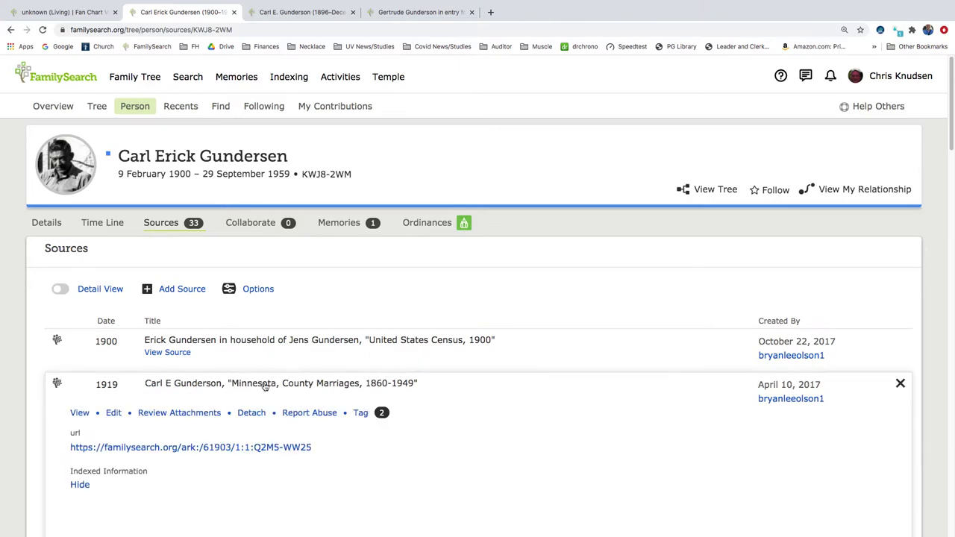
pyautogui.scroll(-3, 220, 411)
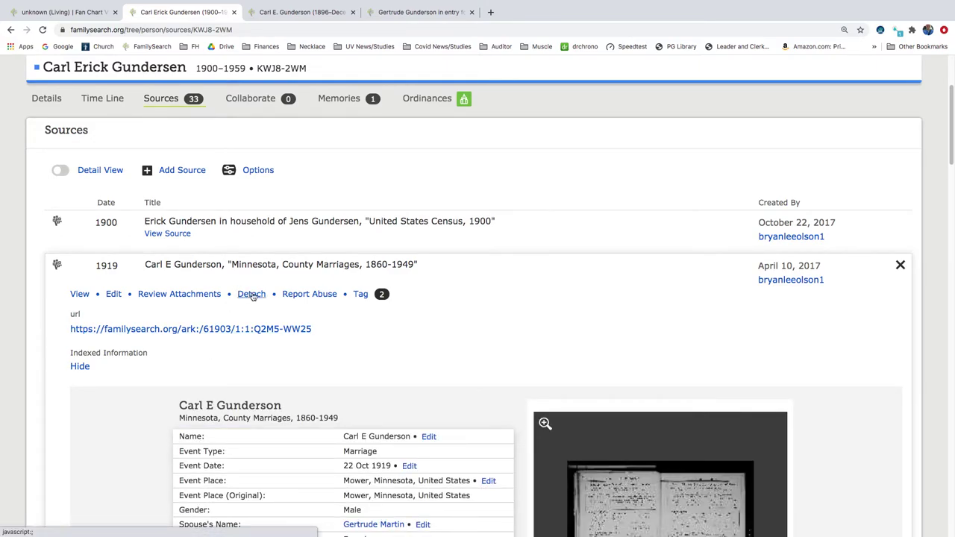
pyautogui.click(251, 296)
pyautogui.click(369, 421)
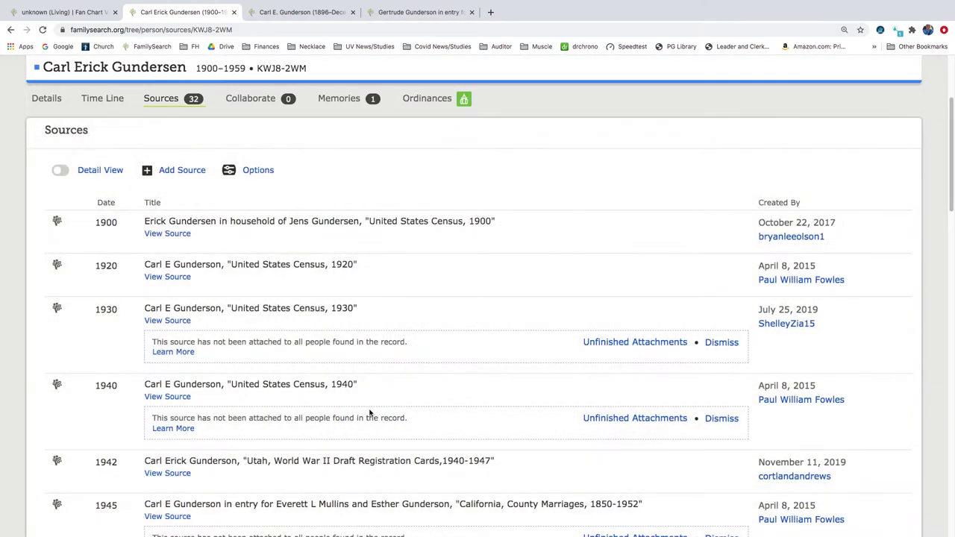
# - Detach the 1920, 1930 and 1940 Minnesota census sources, confirming each removal
pyautogui.click(231, 266)
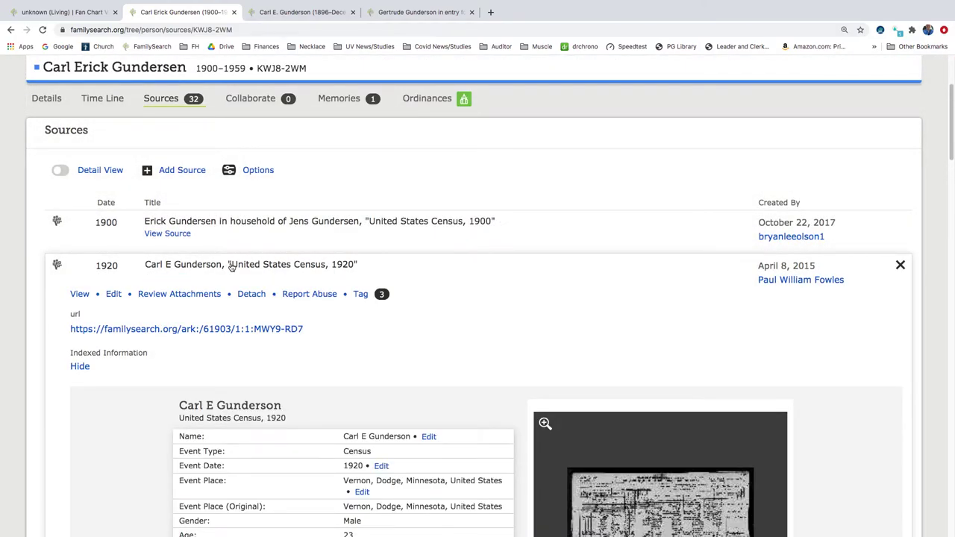
pyautogui.click(252, 294)
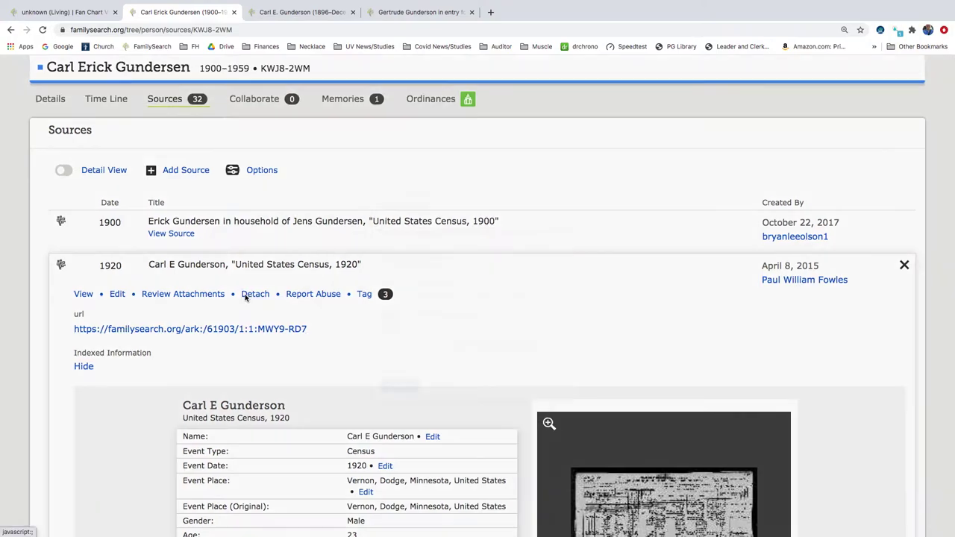
pyautogui.click(365, 422)
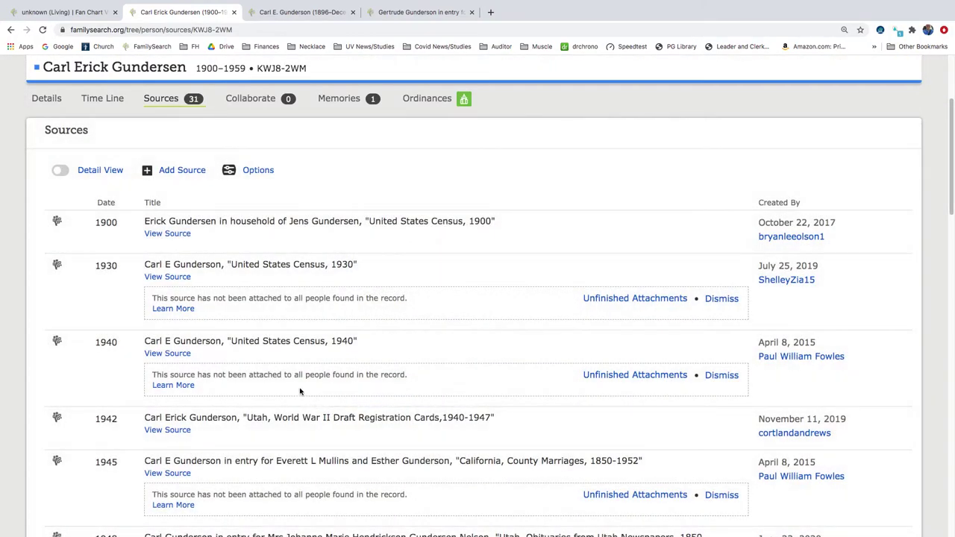
pyautogui.click(191, 267)
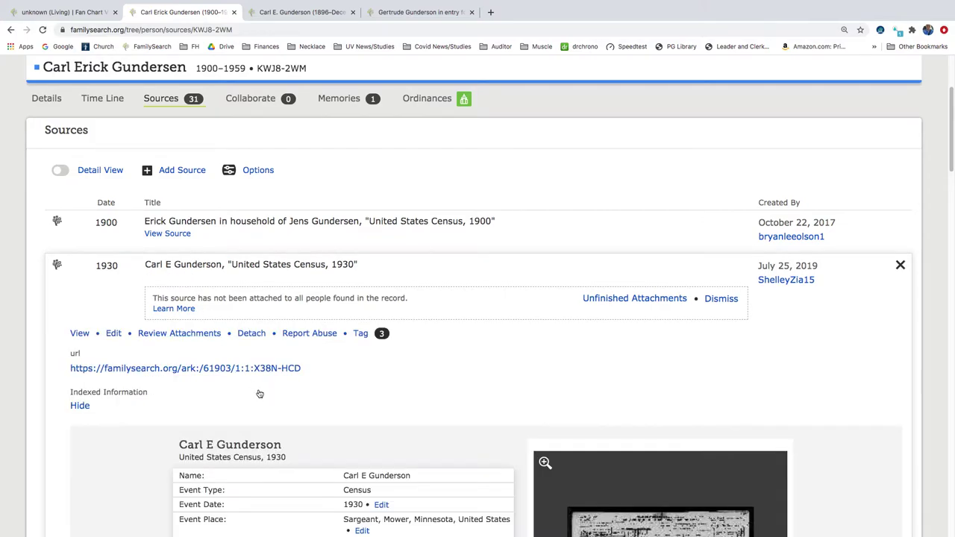
pyautogui.click(251, 333)
pyautogui.click(377, 418)
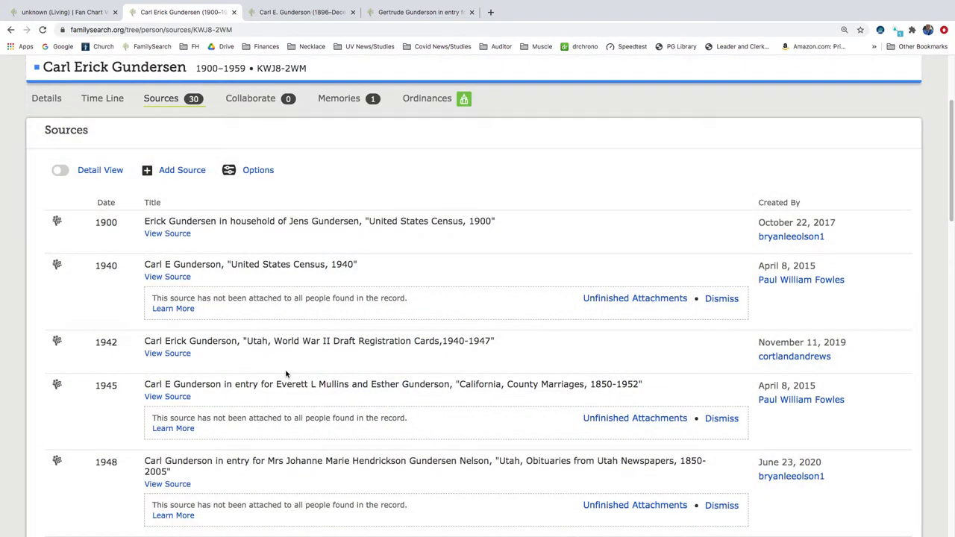
pyautogui.click(221, 269)
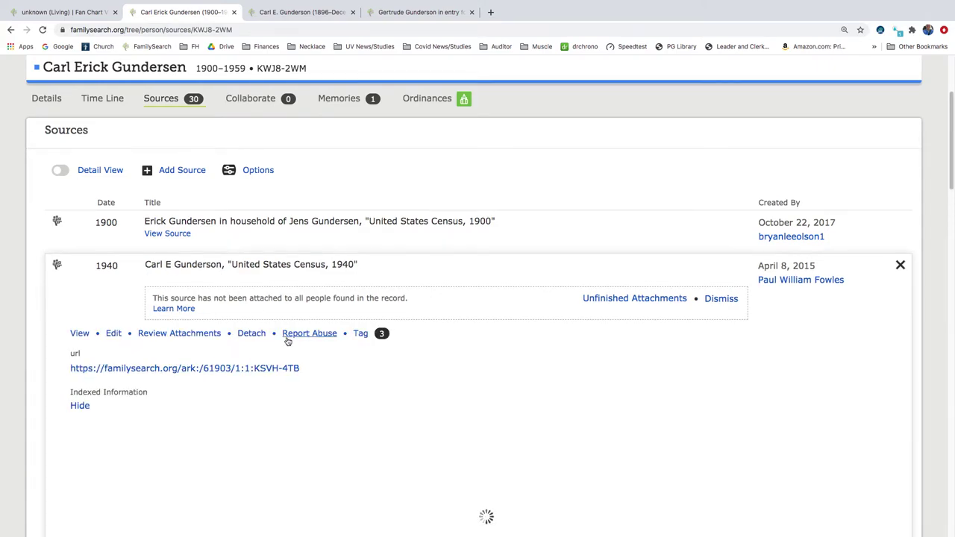
pyautogui.click(252, 334)
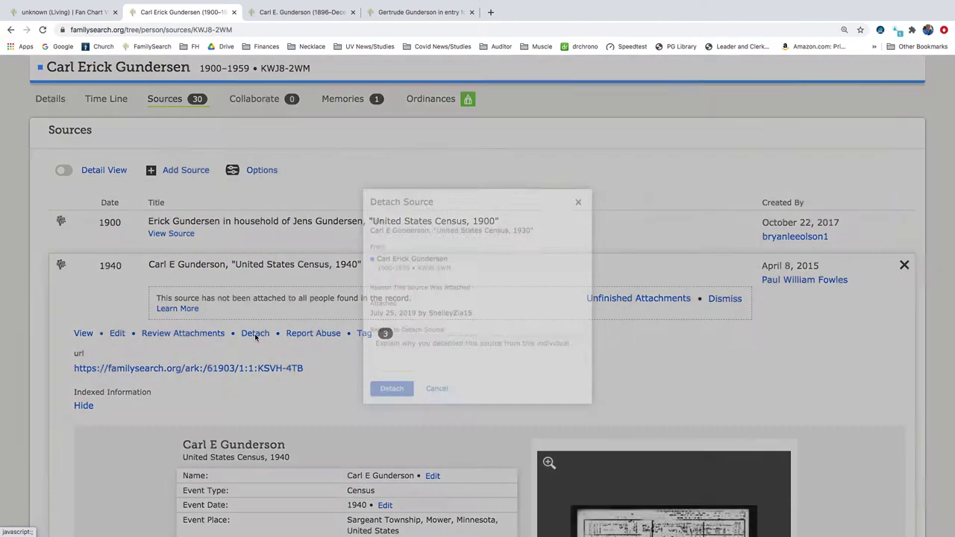
pyautogui.click(368, 422)
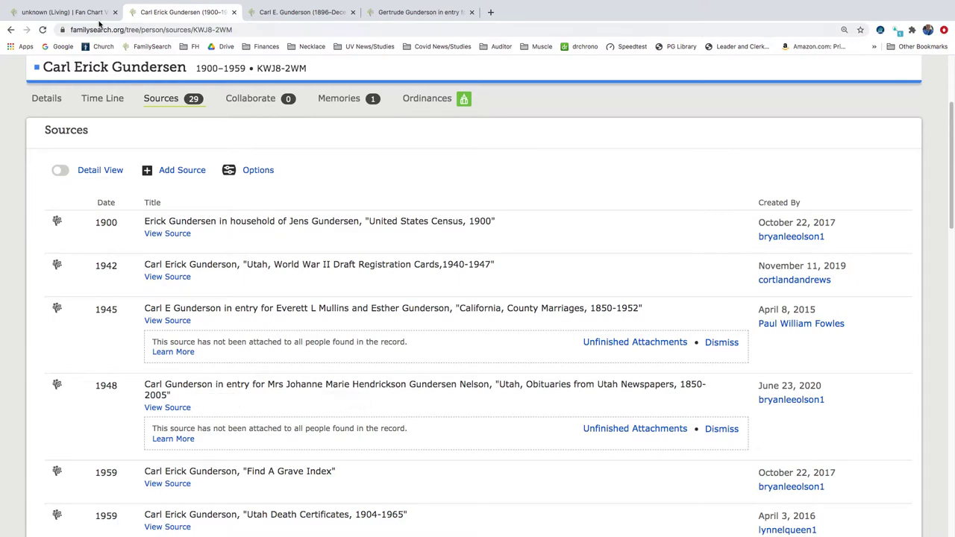
# - Give the MyHeritage WWI draft registration source the event date 1918 and save it
pyautogui.scroll(-2, 276, 384)
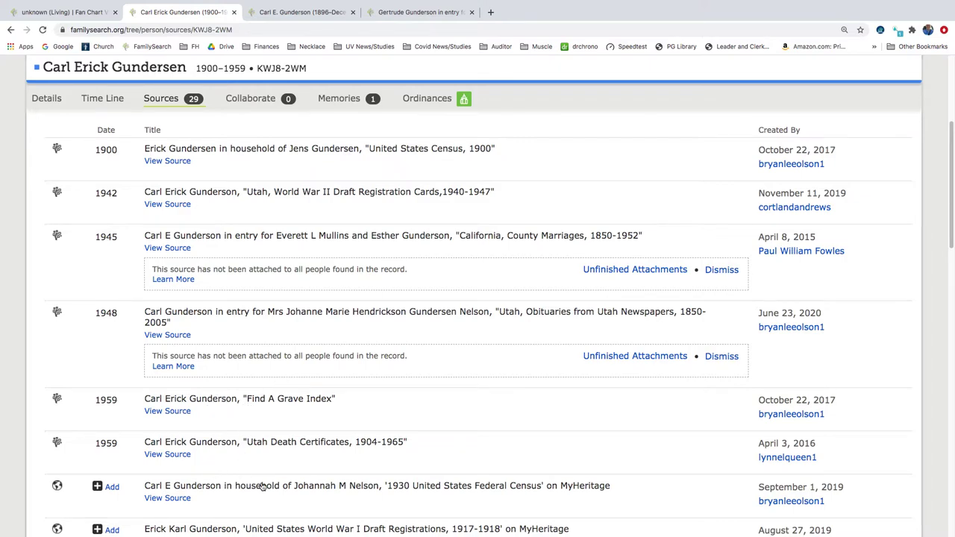
pyautogui.scroll(-1, 243, 492)
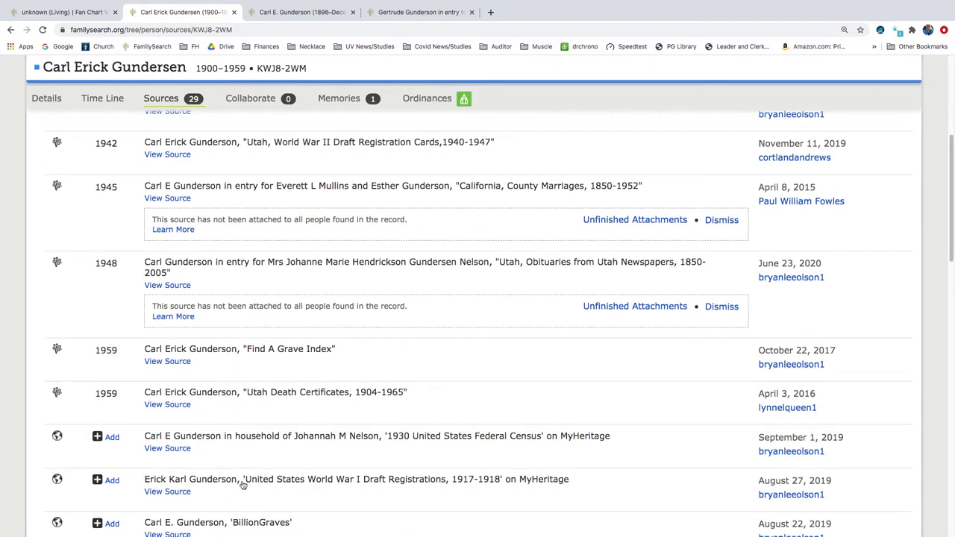
pyautogui.click(202, 484)
pyautogui.scroll(-3, 212, 478)
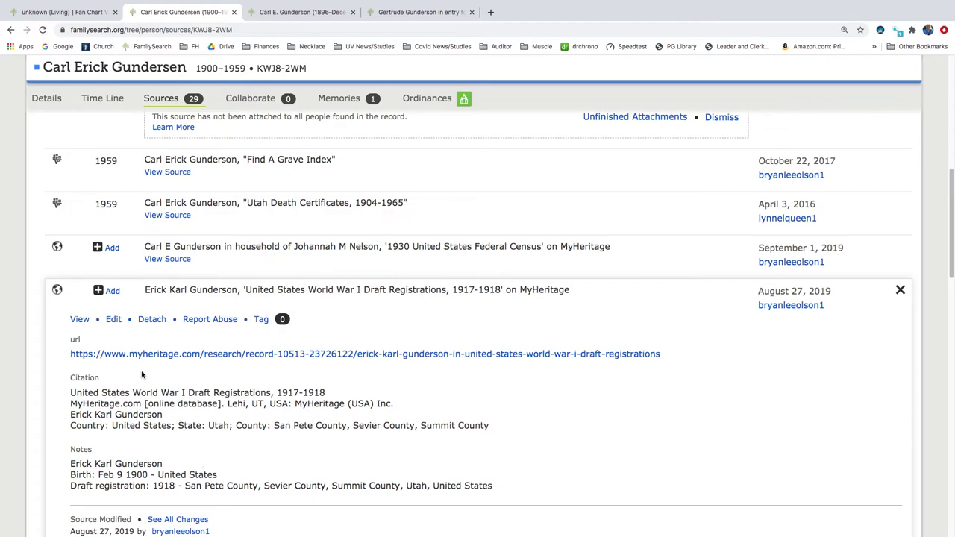
pyautogui.click(112, 291)
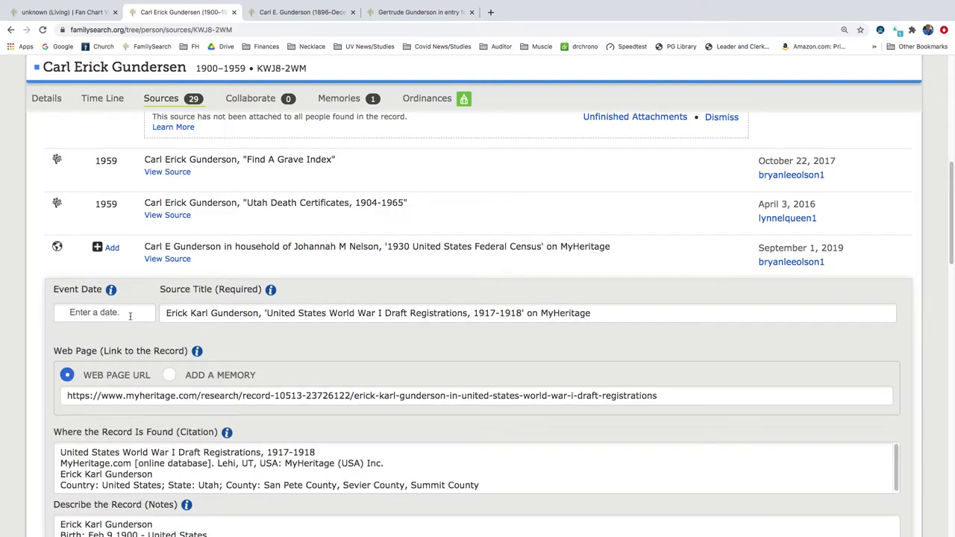
pyautogui.click(130, 316)
pyautogui.write('1')
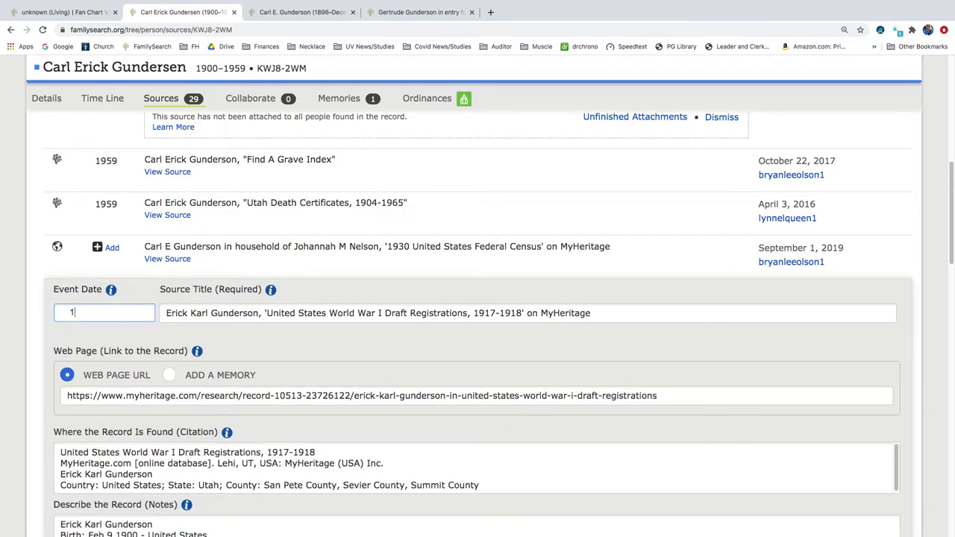
pyautogui.write('918')
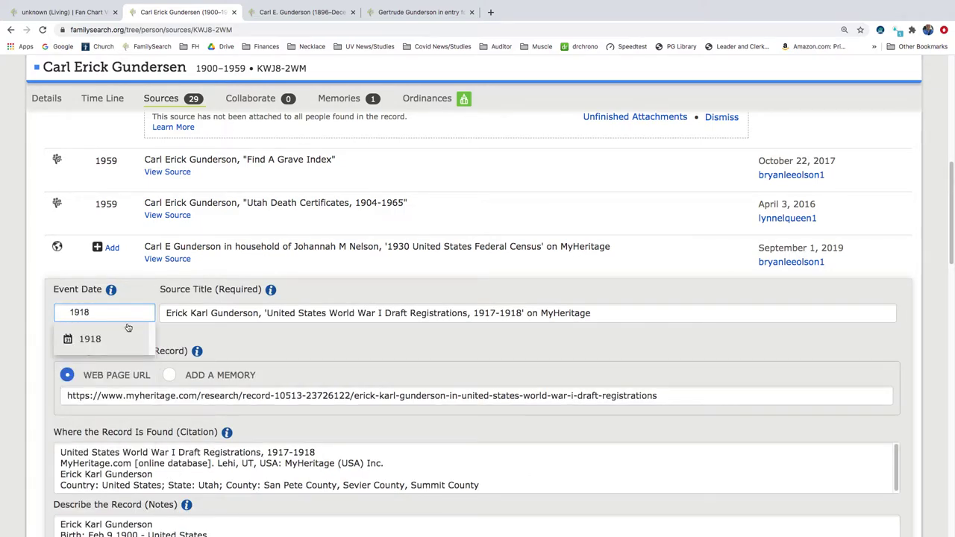
pyautogui.click(120, 336)
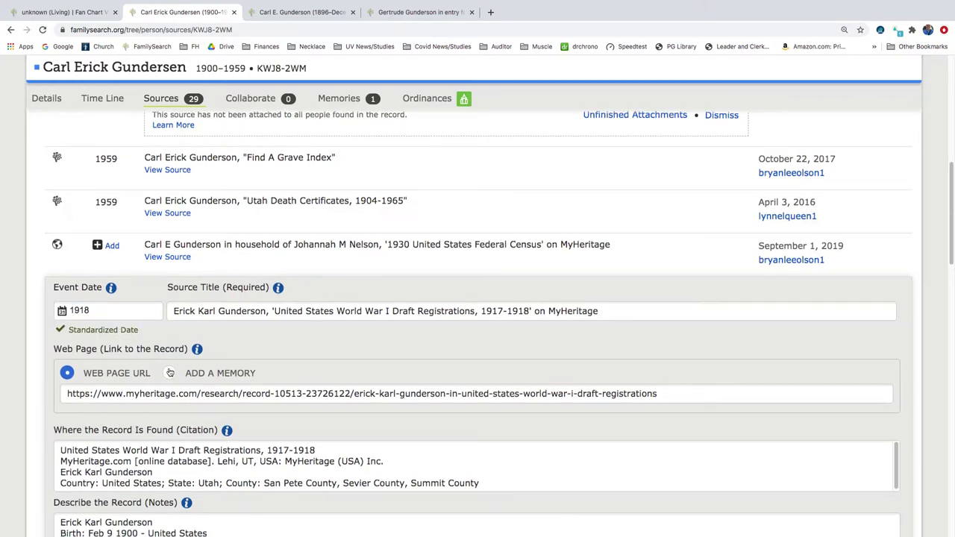
pyautogui.scroll(-5, 140, 305)
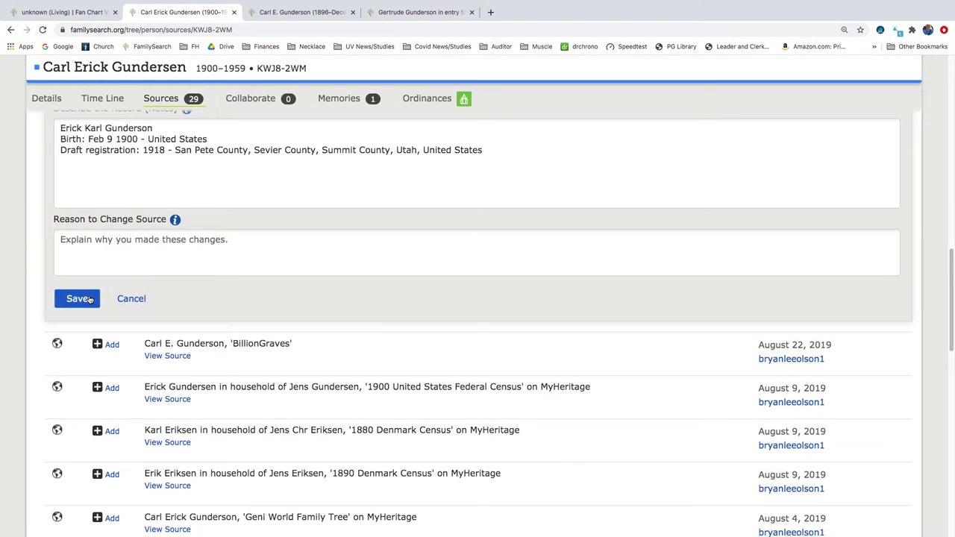
pyautogui.click(81, 298)
# - Give the MyHeritage 1930 federal census source the event date 1930 and save it
pyautogui.scroll(-5, 247, 360)
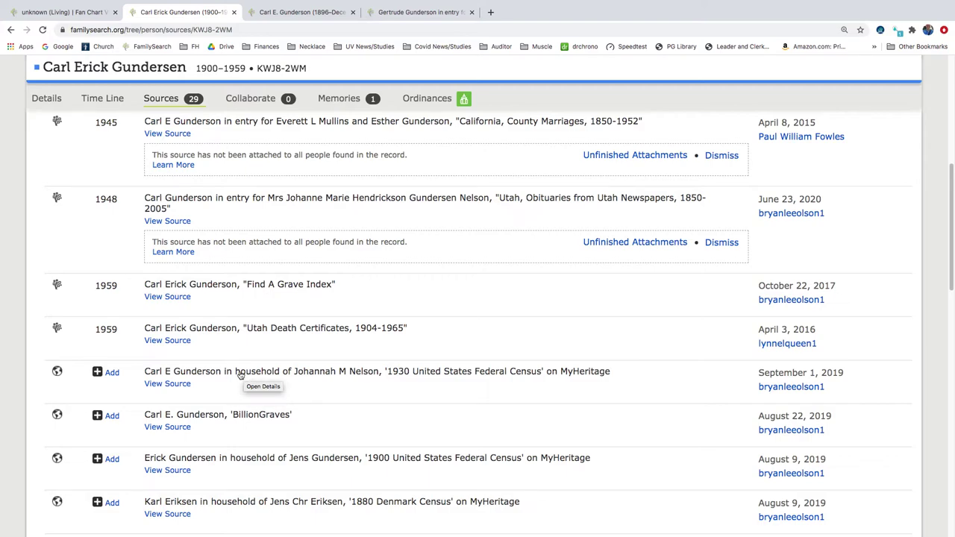
pyautogui.click(240, 375)
pyautogui.scroll(-2, 243, 403)
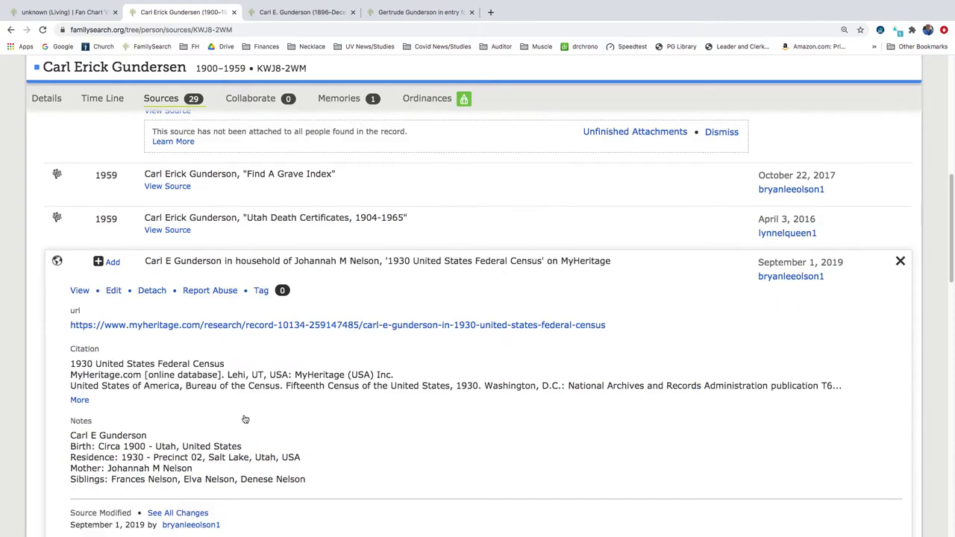
pyautogui.scroll(-2, 245, 419)
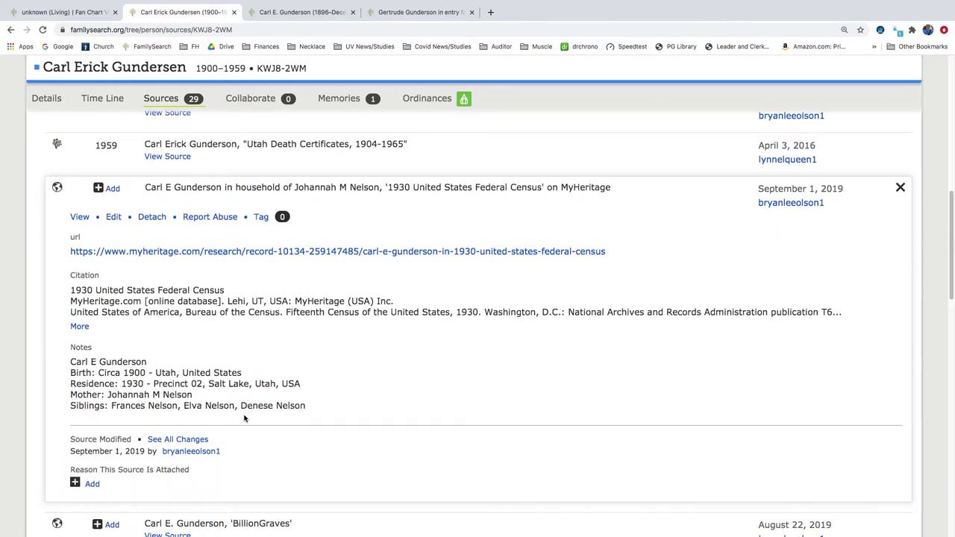
pyautogui.scroll(5, 243, 418)
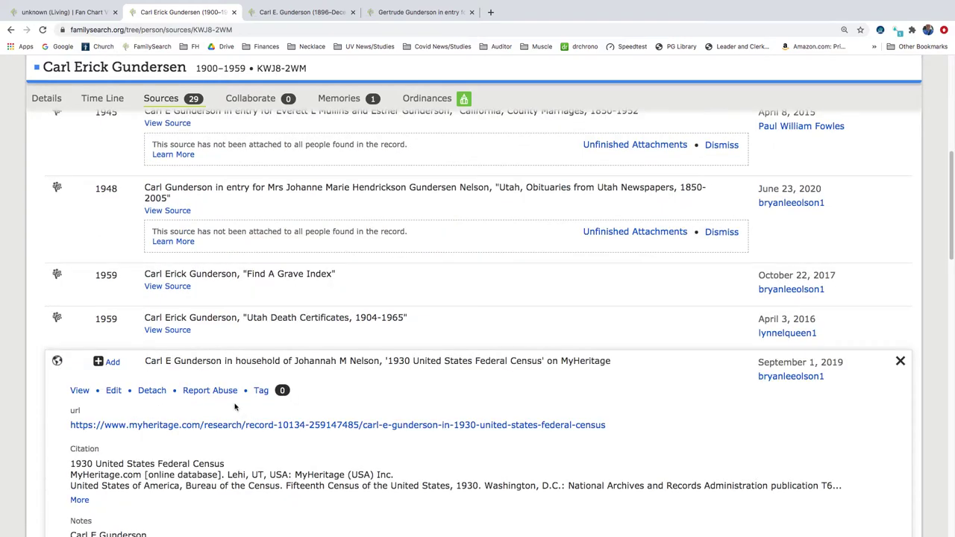
pyautogui.click(112, 362)
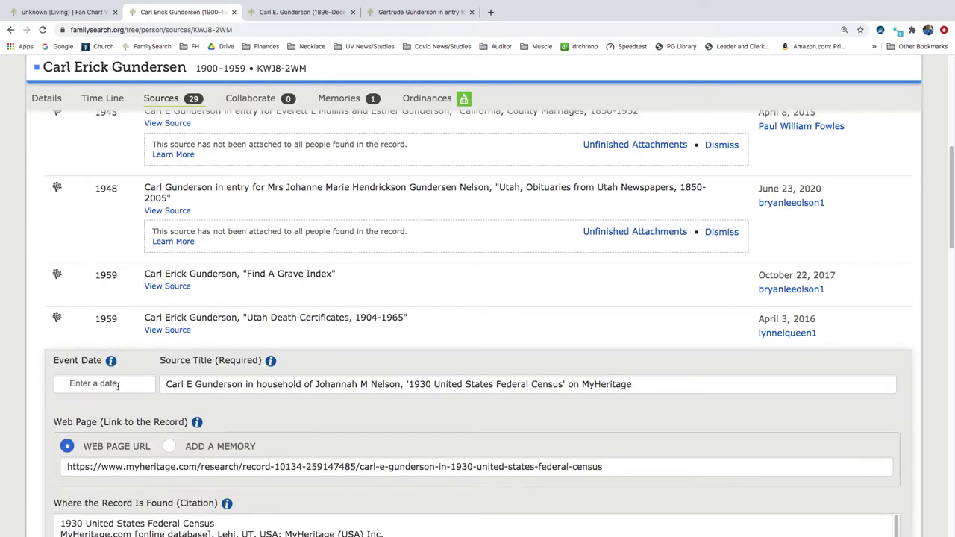
pyautogui.click(118, 386)
pyautogui.write('1930')
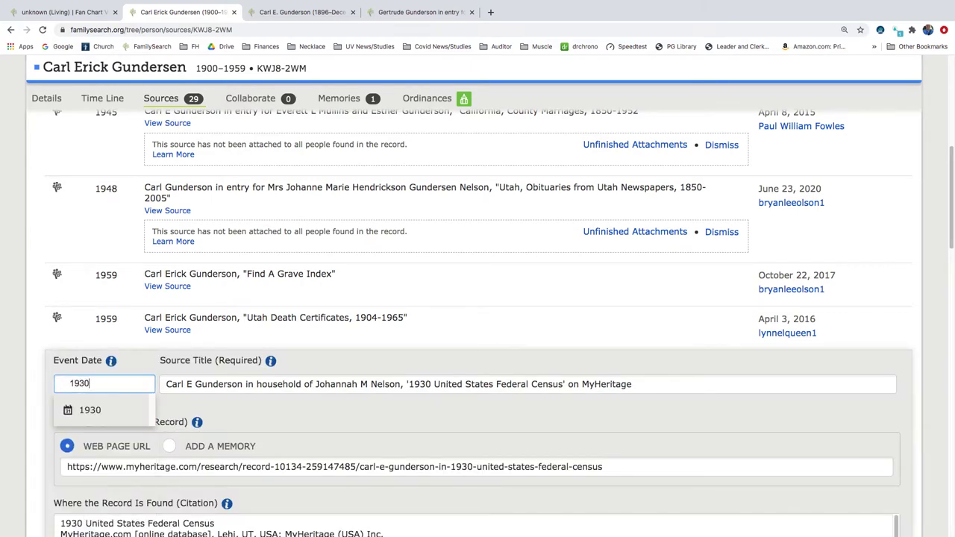
pyautogui.click(117, 411)
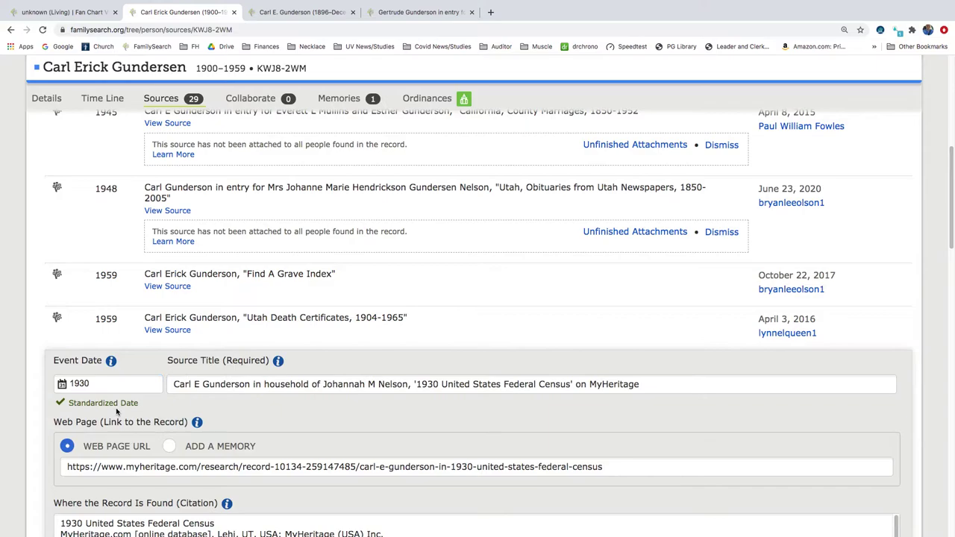
pyautogui.scroll(-5, 116, 411)
pyautogui.click(81, 490)
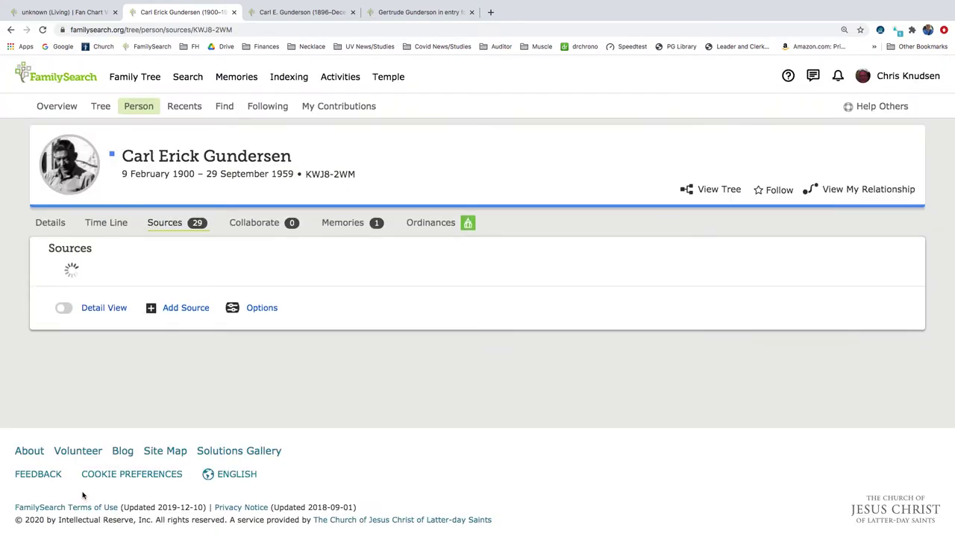
# - Set the USCensus1940 source's event date to the standardized 1940 and save
pyautogui.scroll(-5, 196, 426)
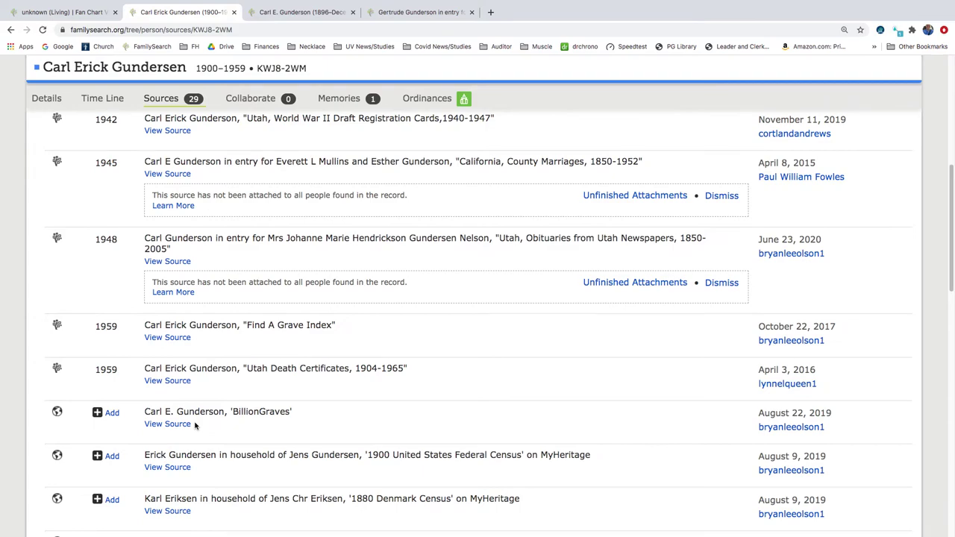
pyautogui.scroll(-1, 198, 424)
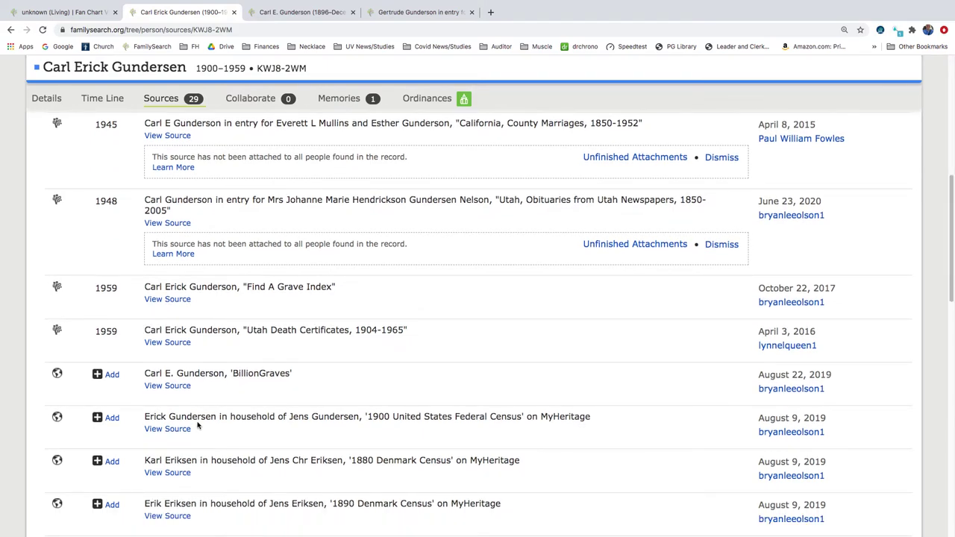
pyautogui.scroll(-1, 197, 425)
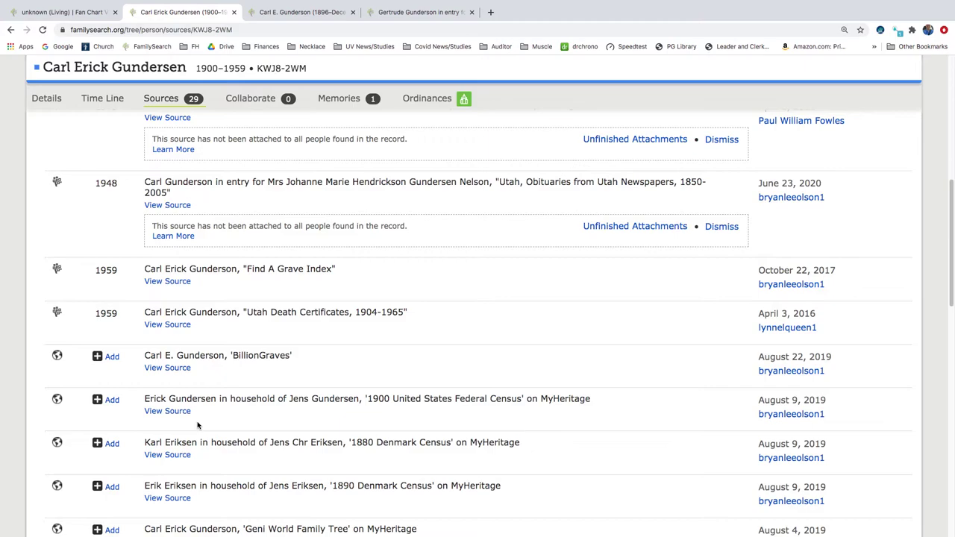
pyautogui.scroll(-3, 235, 455)
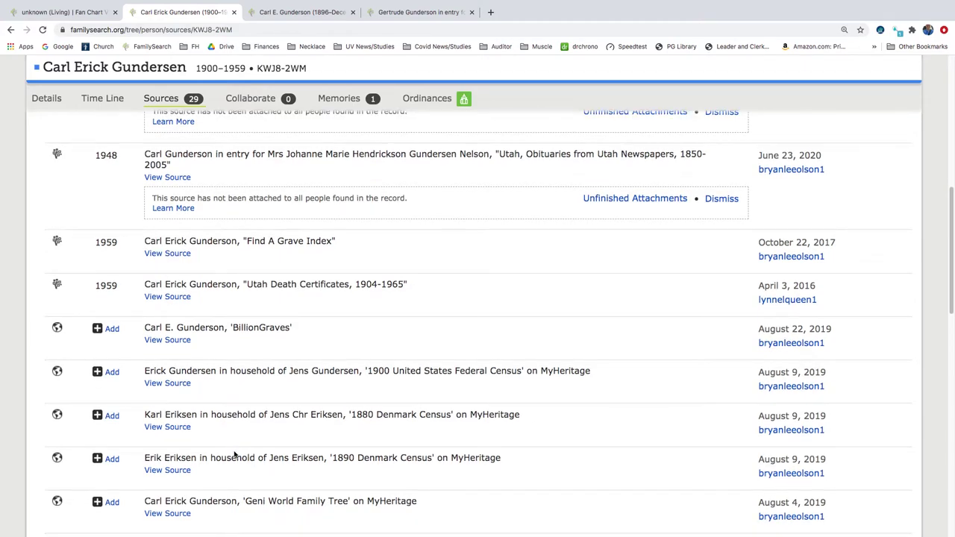
pyautogui.scroll(-4, 234, 455)
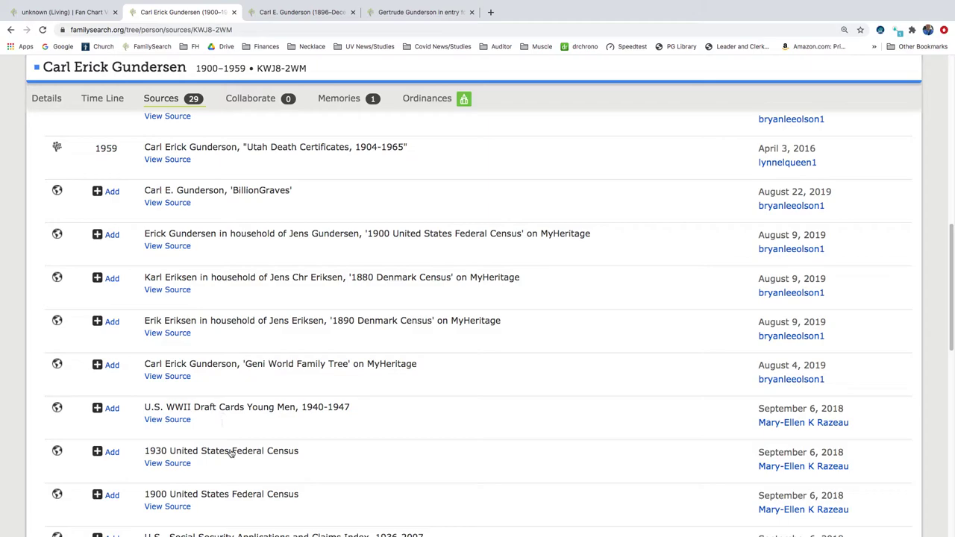
pyautogui.scroll(-3, 233, 462)
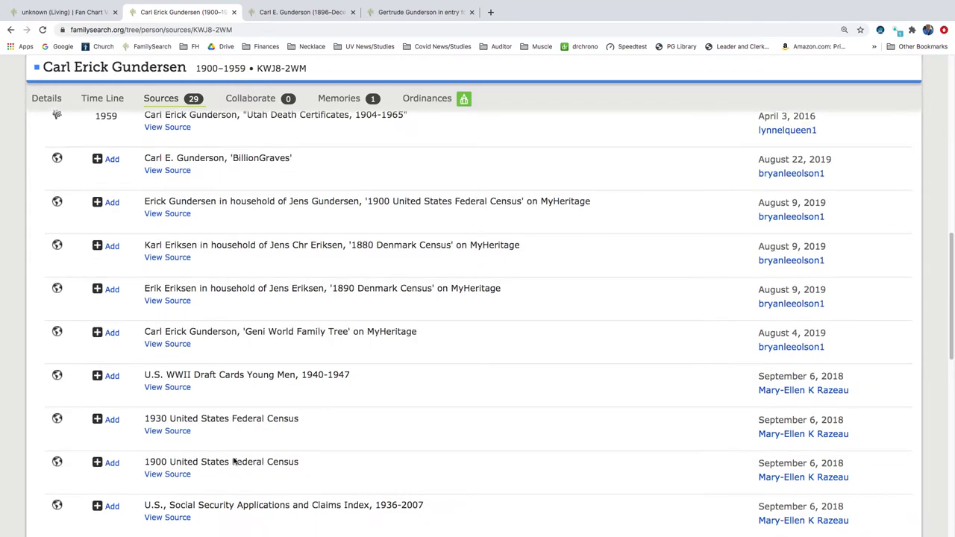
pyautogui.scroll(-2, 233, 462)
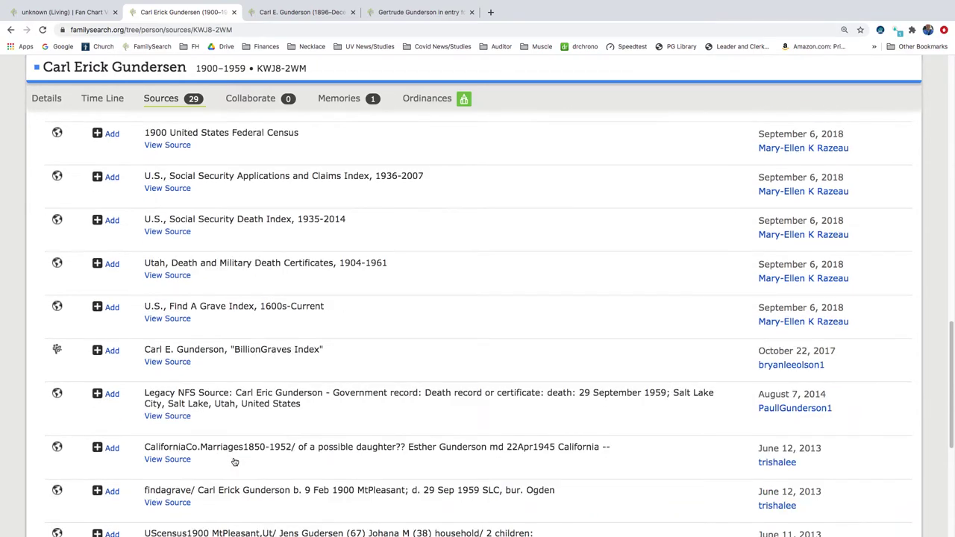
pyautogui.scroll(-2, 234, 462)
pyautogui.scroll(-1, 234, 462)
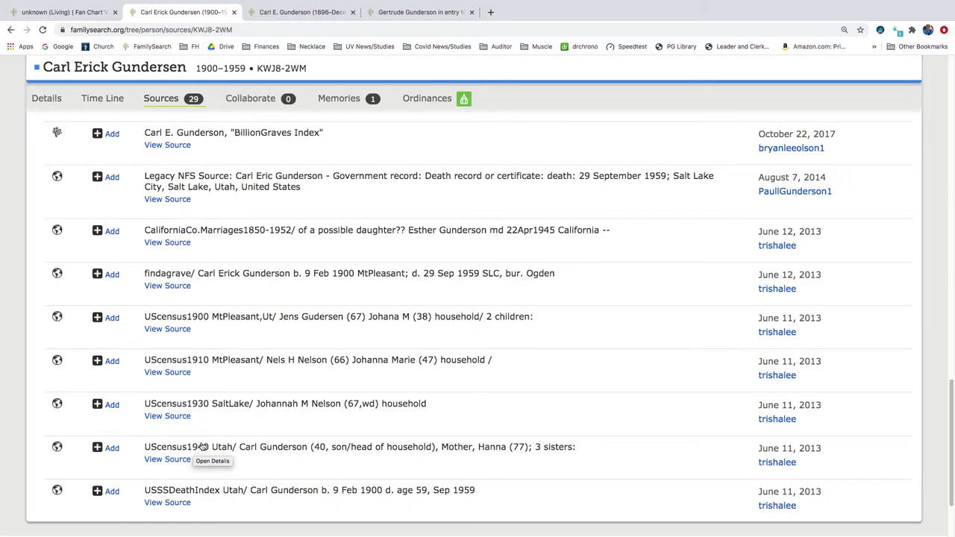
pyautogui.click(203, 446)
pyautogui.scroll(-5, 216, 417)
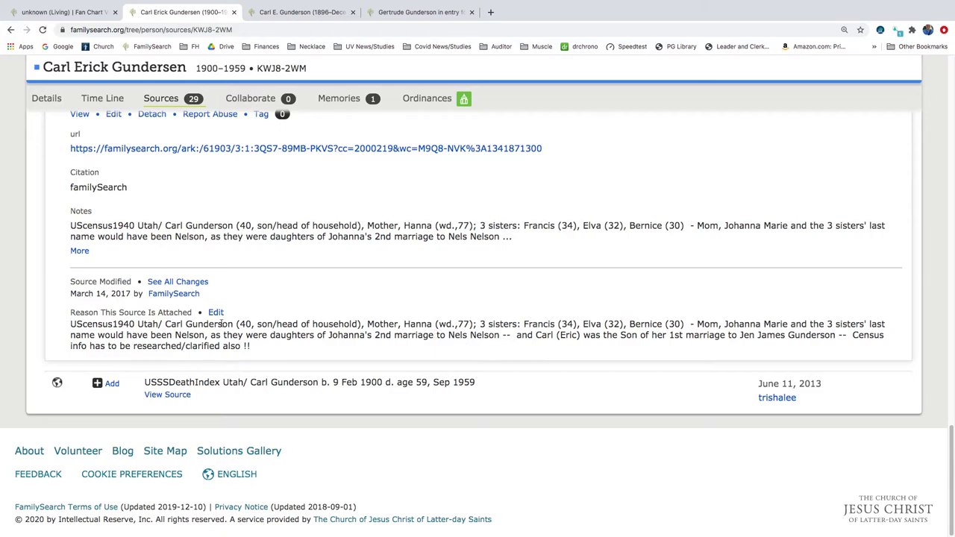
pyautogui.scroll(3, 220, 324)
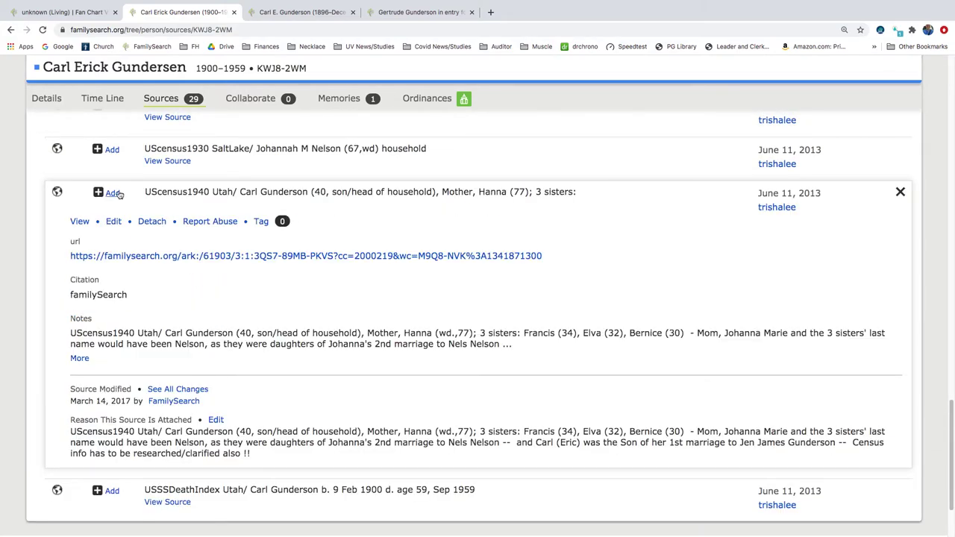
pyautogui.click(114, 221)
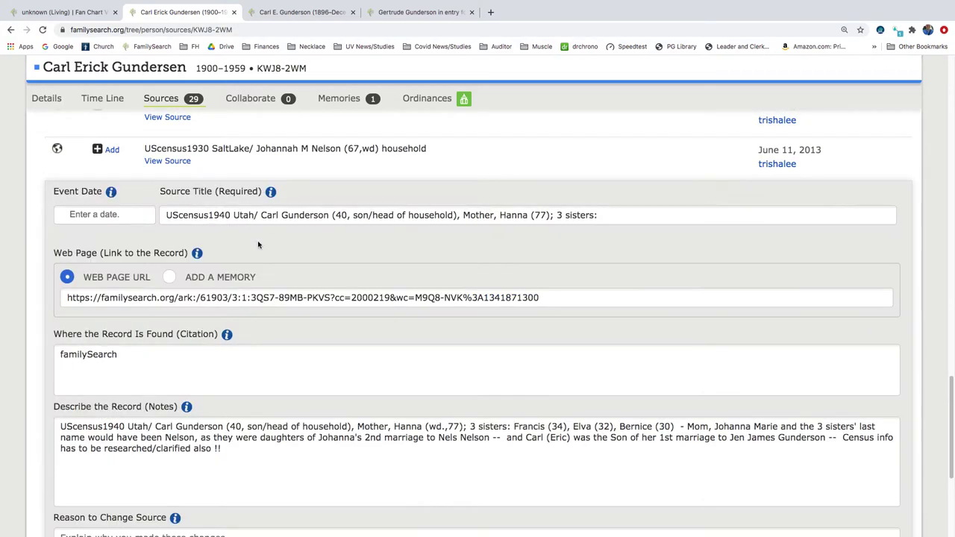
pyautogui.click(137, 212)
pyautogui.write('1940')
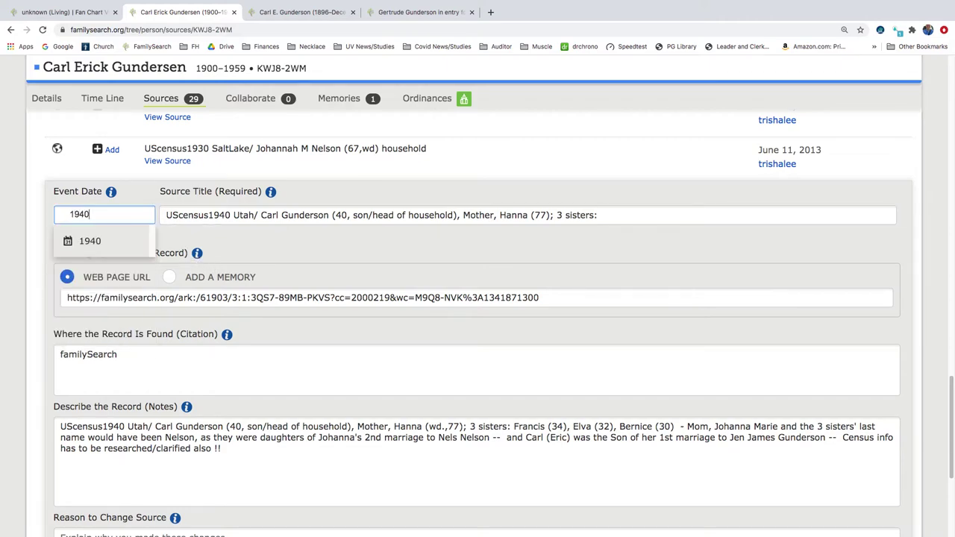
pyautogui.click(124, 242)
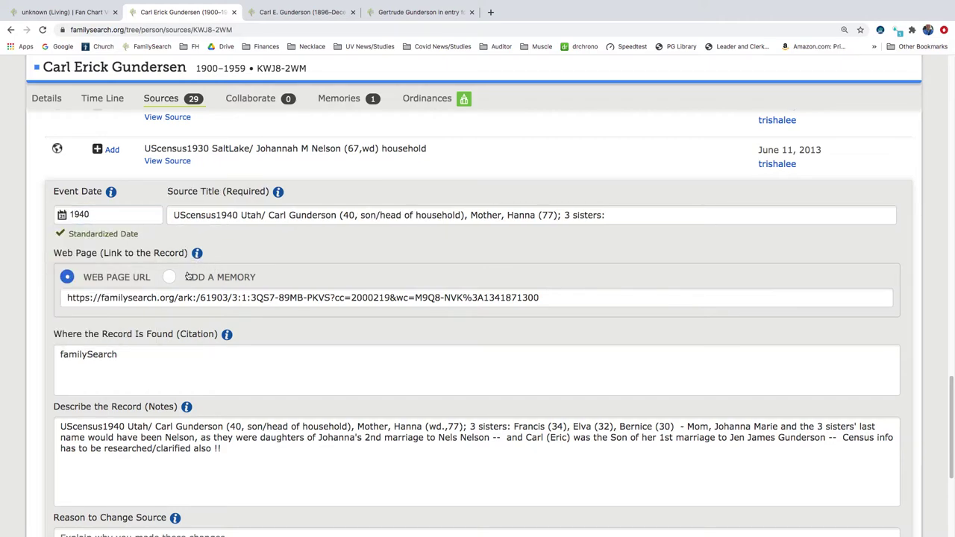
pyautogui.scroll(-5, 190, 276)
pyautogui.click(74, 337)
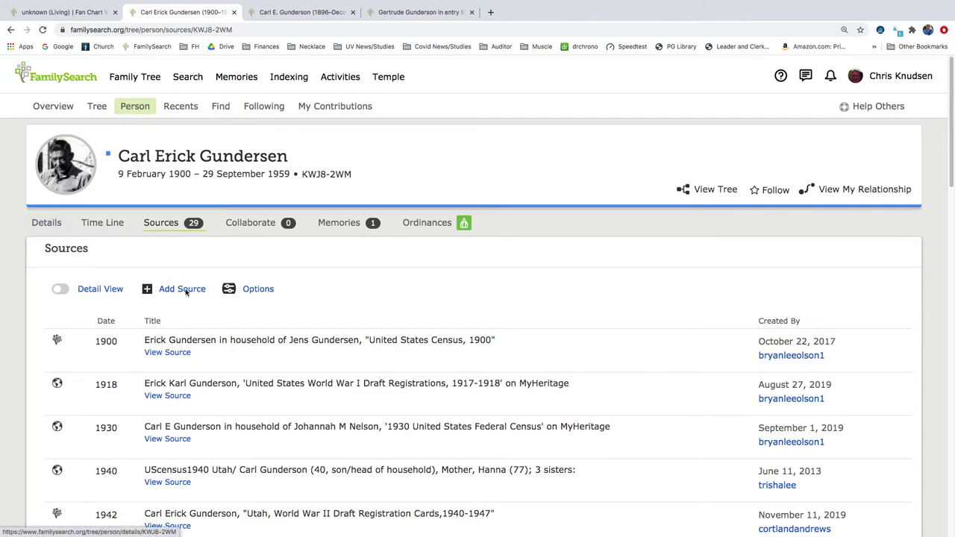
pyautogui.click(47, 222)
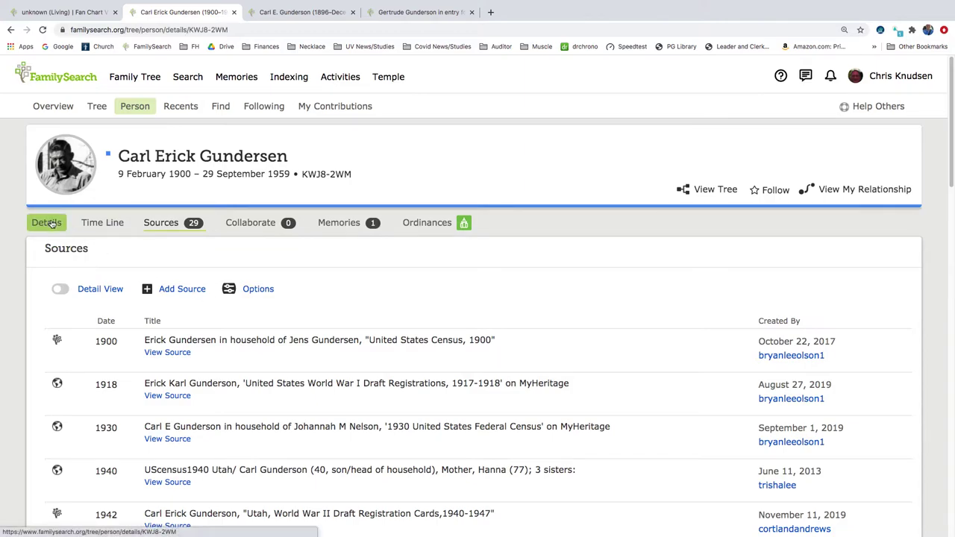
pyautogui.scroll(-10, 169, 248)
pyautogui.scroll(-12, 197, 284)
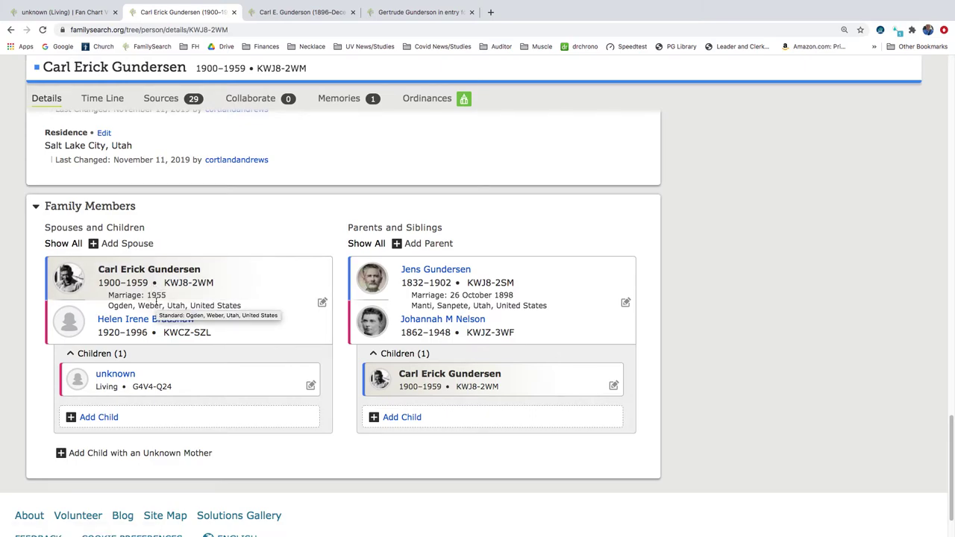
pyautogui.scroll(1, 152, 302)
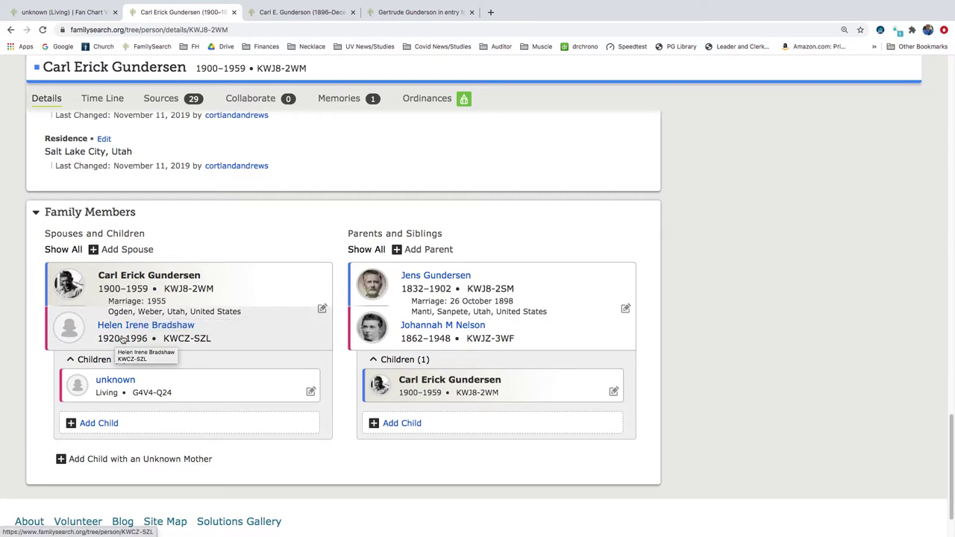
pyautogui.scroll(5, 149, 338)
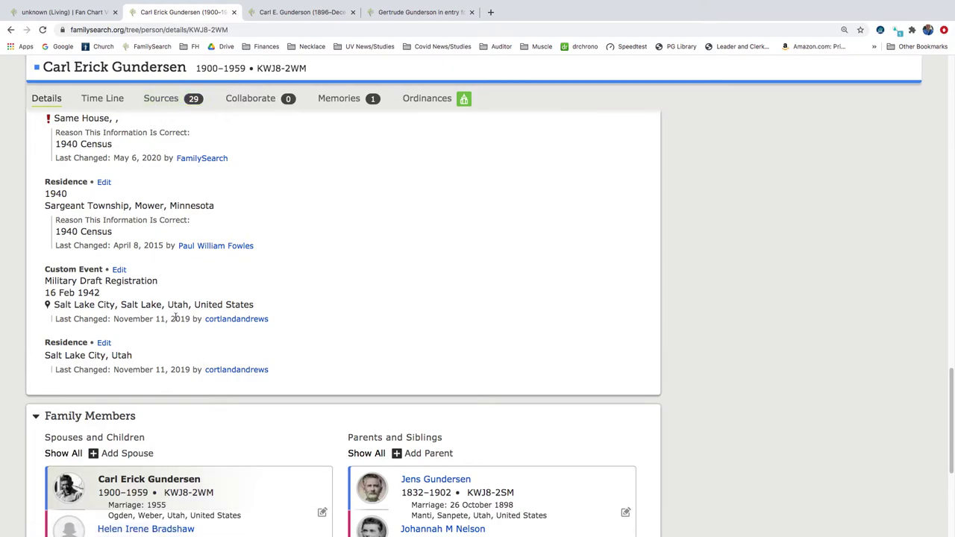
pyautogui.scroll(10, 171, 286)
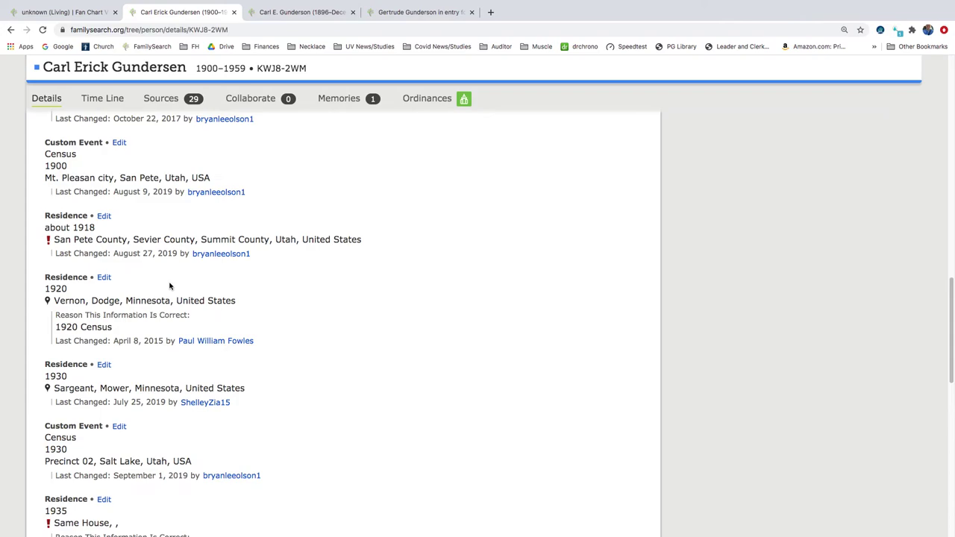
pyautogui.scroll(10, 171, 286)
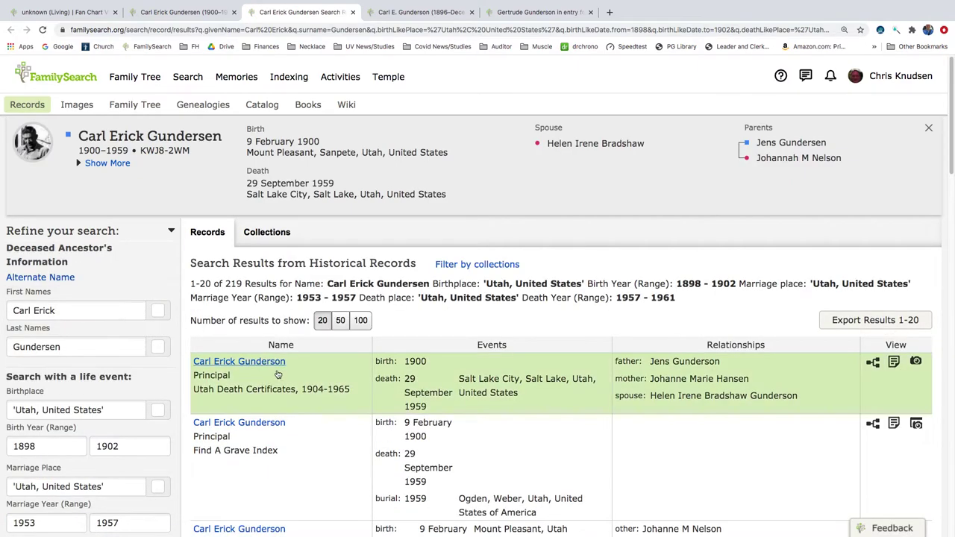
pyautogui.scroll(-1, 313, 351)
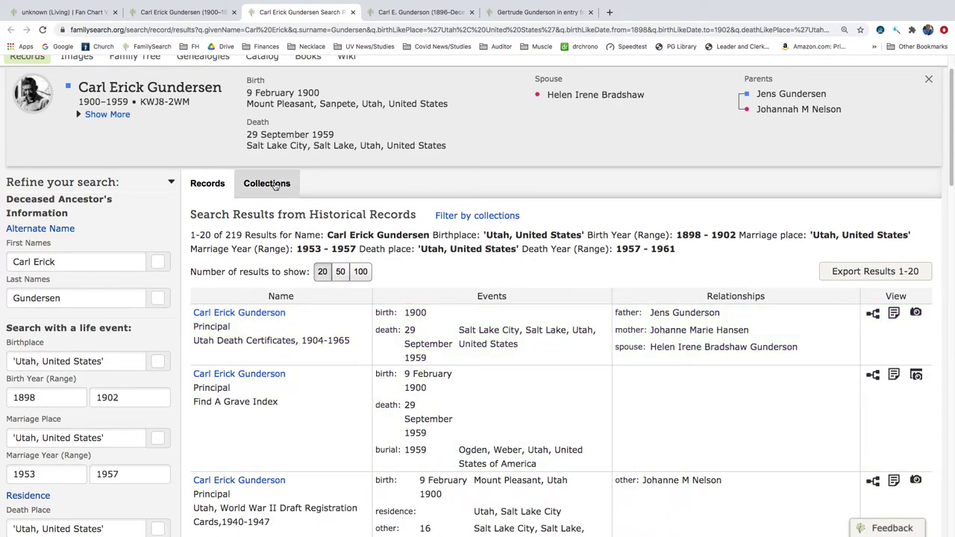
pyautogui.click(274, 184)
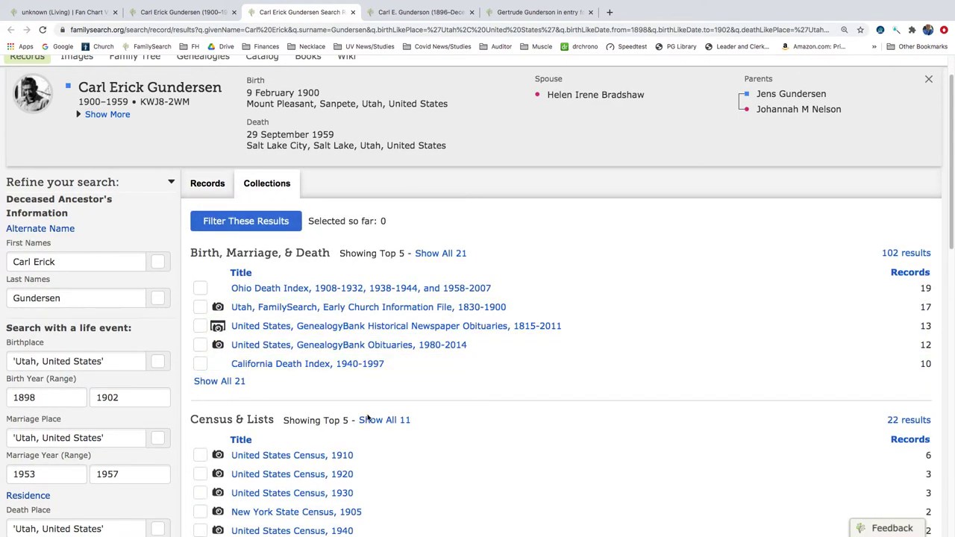
pyautogui.scroll(-2, 371, 446)
pyautogui.scroll(-1, 371, 446)
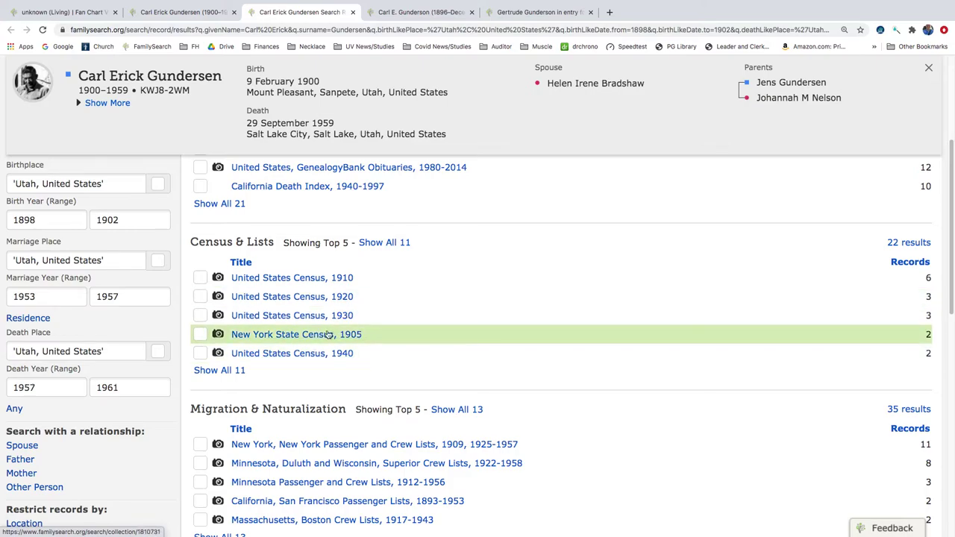
pyautogui.click(326, 353)
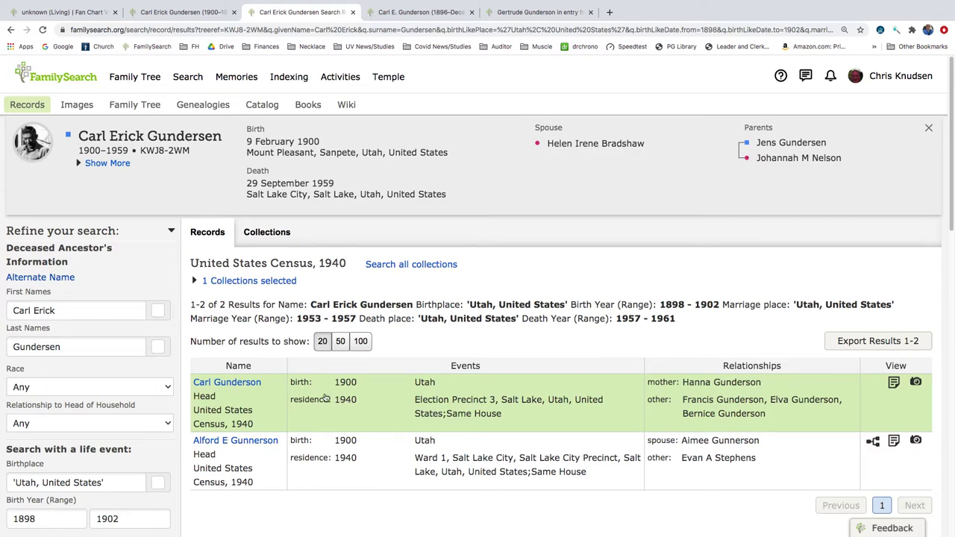
pyautogui.click(239, 383)
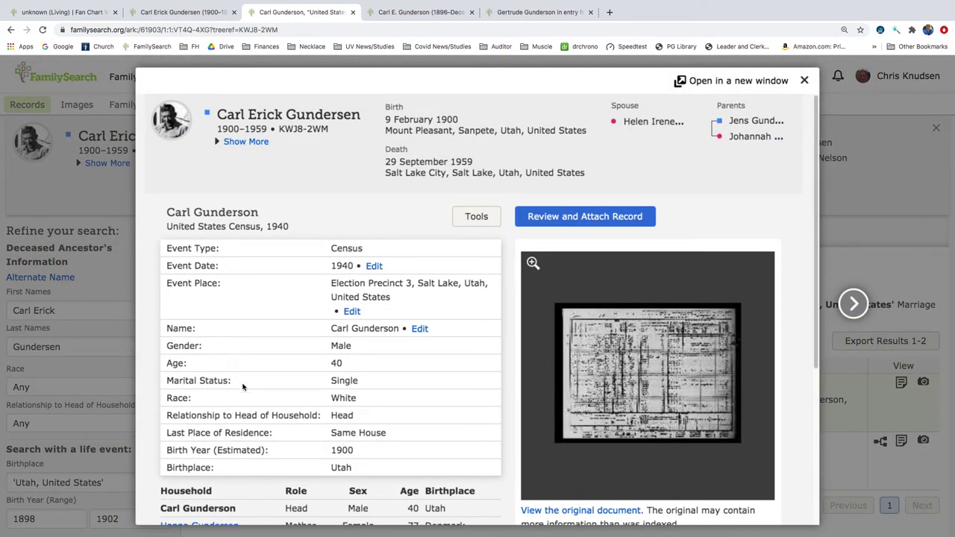
pyautogui.scroll(-2, 418, 376)
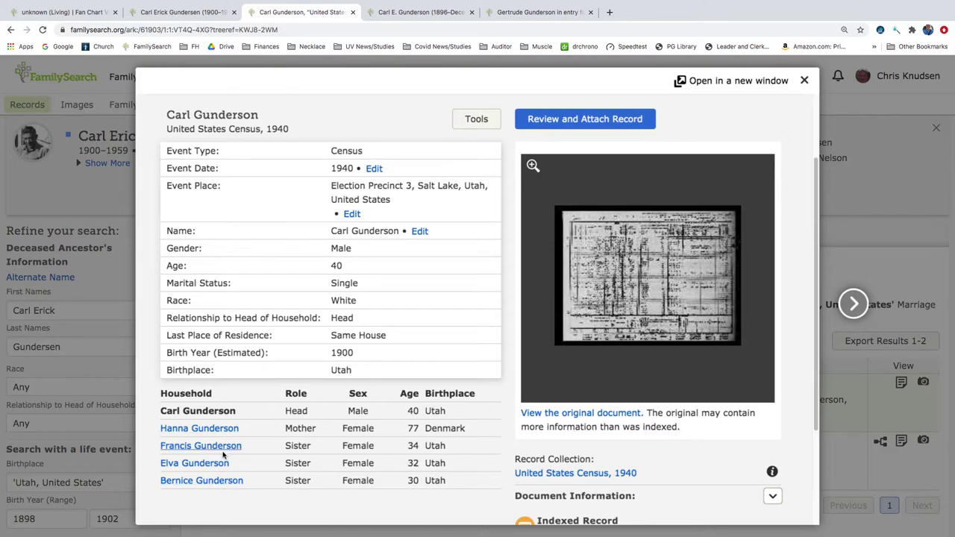
pyautogui.click(550, 118)
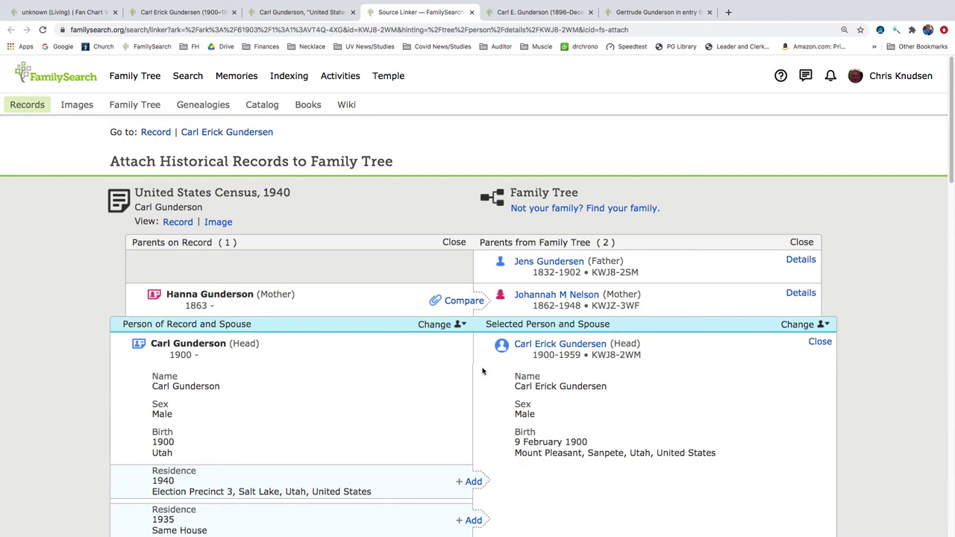
pyautogui.scroll(-3, 482, 371)
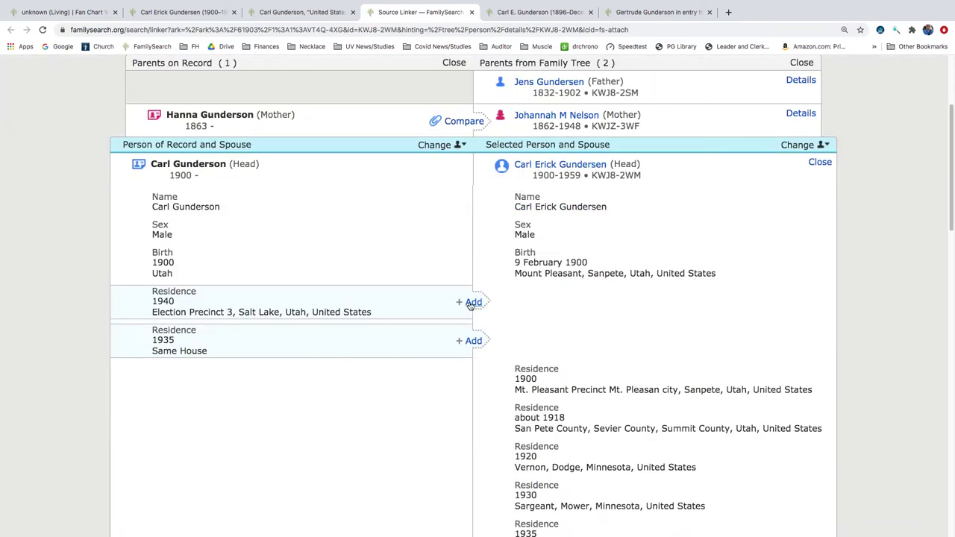
pyautogui.click(471, 302)
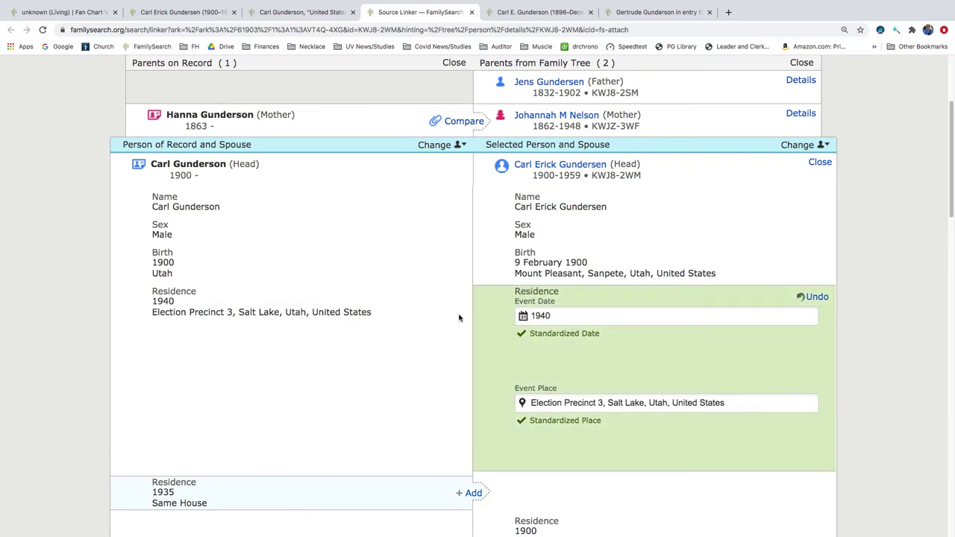
pyautogui.click(473, 342)
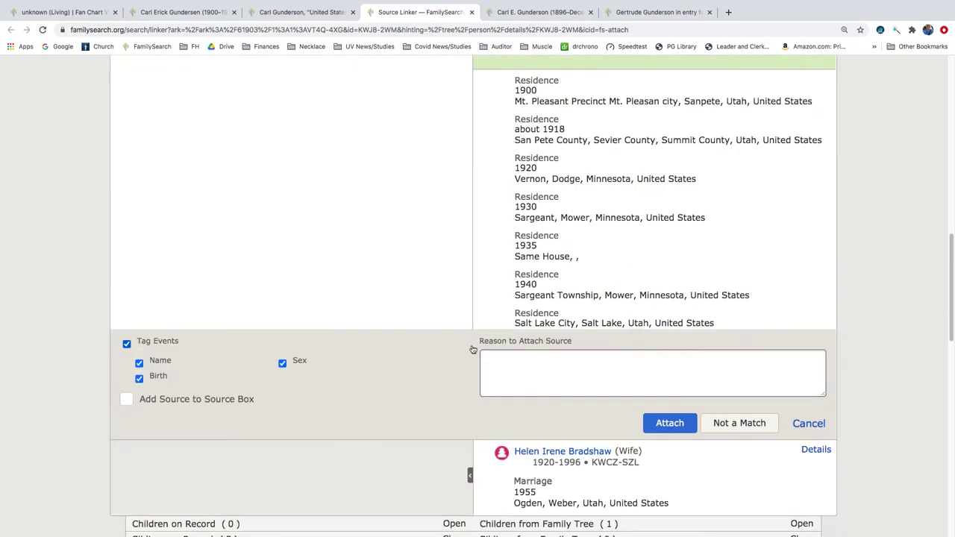
pyautogui.click(658, 422)
pyautogui.scroll(8, 472, 374)
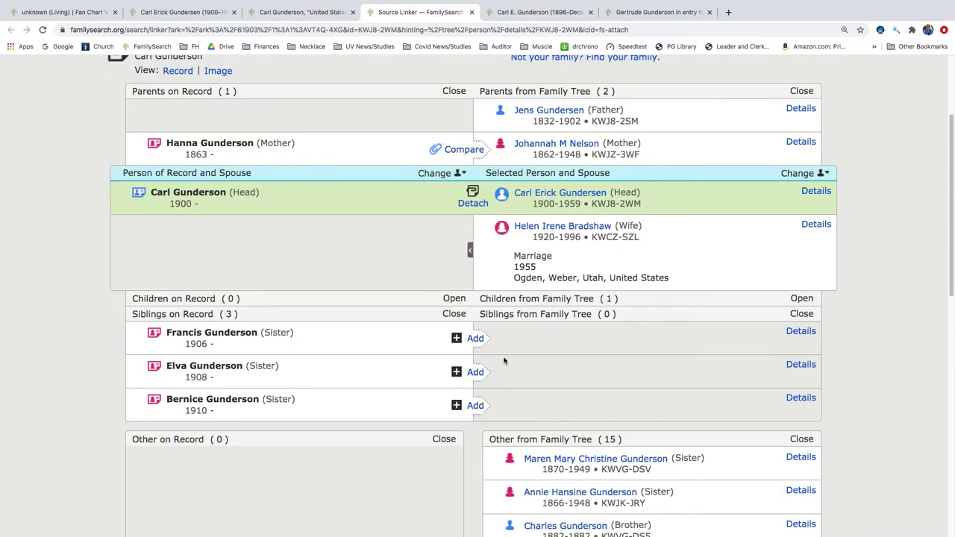
pyautogui.click(458, 152)
pyautogui.click(471, 280)
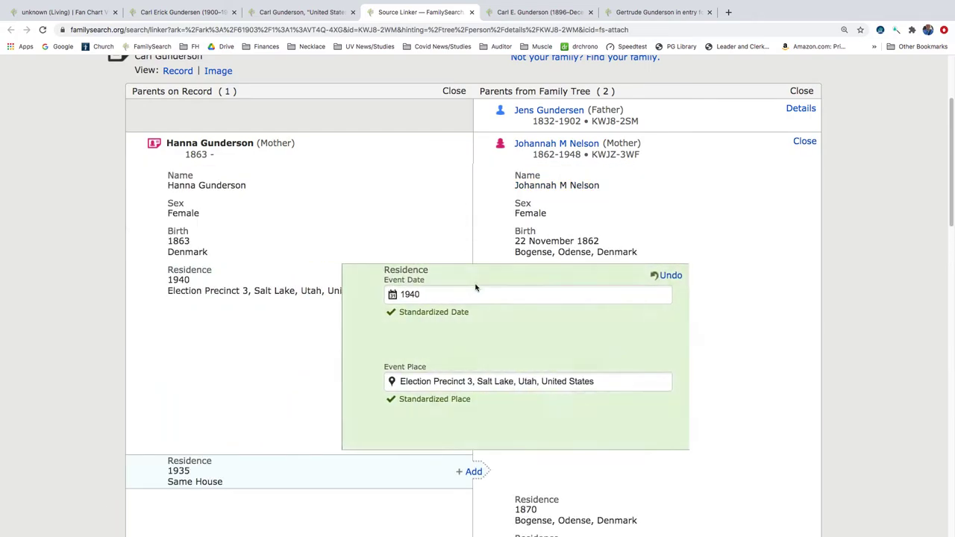
pyautogui.scroll(-1, 447, 358)
pyautogui.click(471, 417)
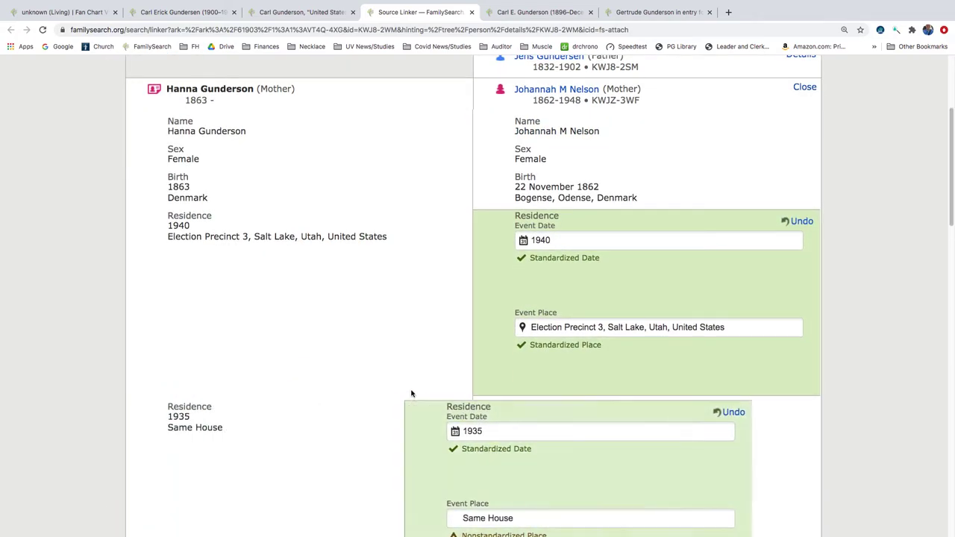
pyautogui.scroll(-5, 411, 390)
pyautogui.click(735, 494)
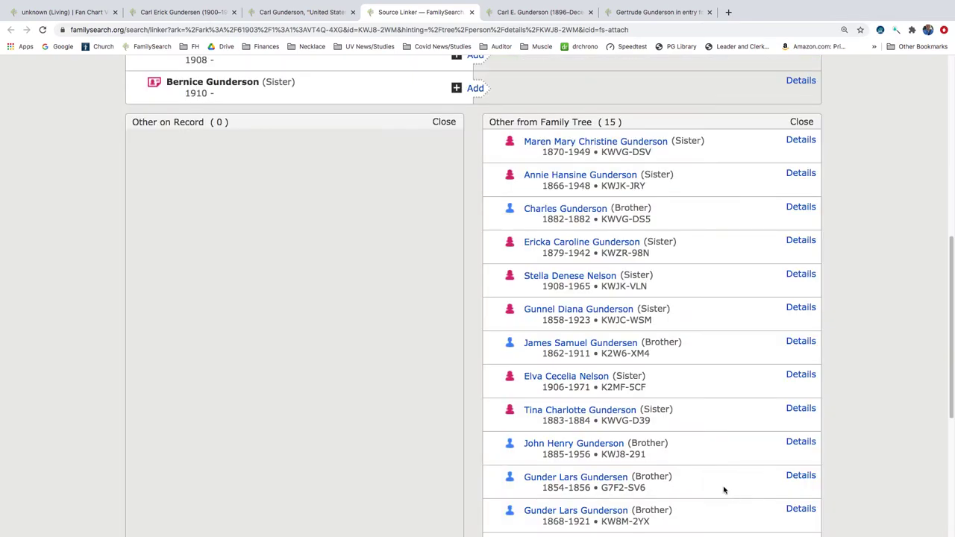
pyautogui.scroll(-2, 382, 324)
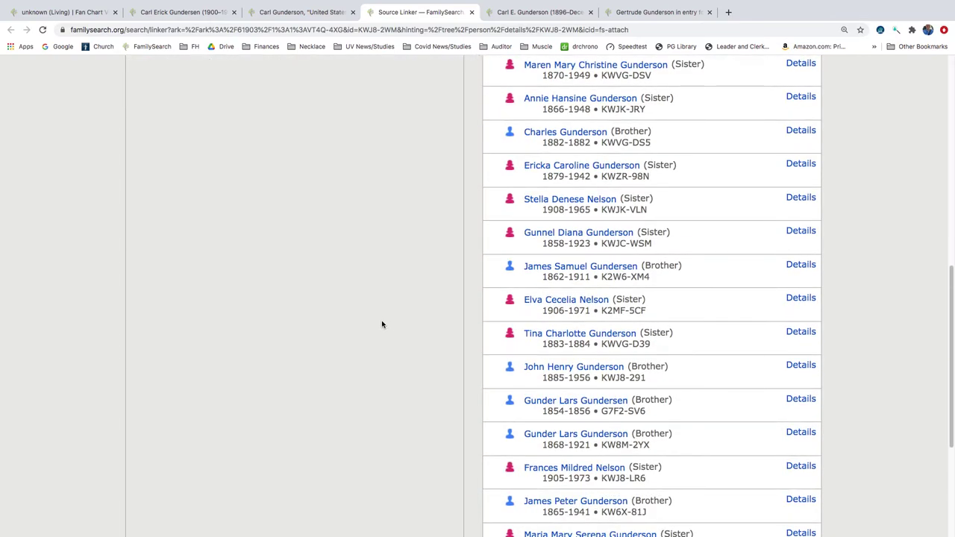
pyautogui.scroll(8, 381, 324)
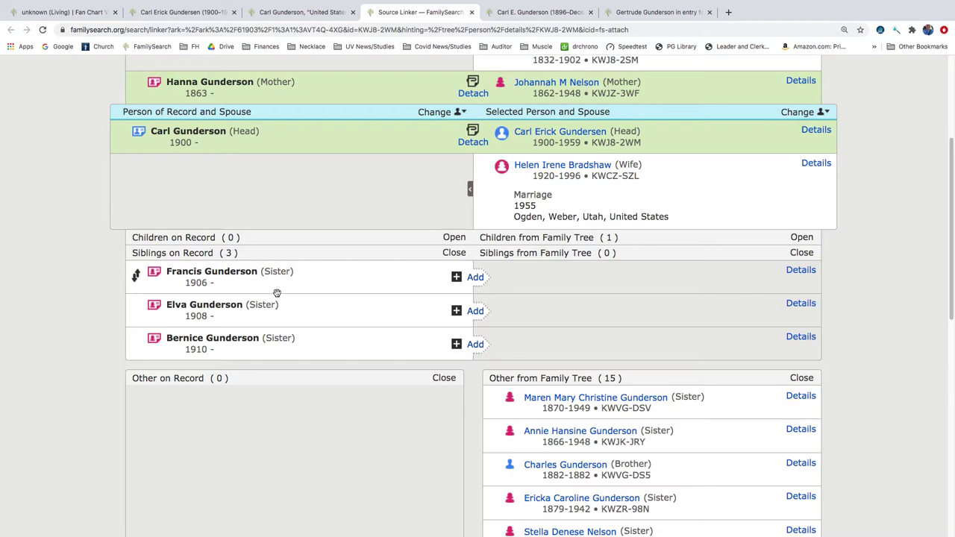
pyautogui.scroll(-5, 309, 416)
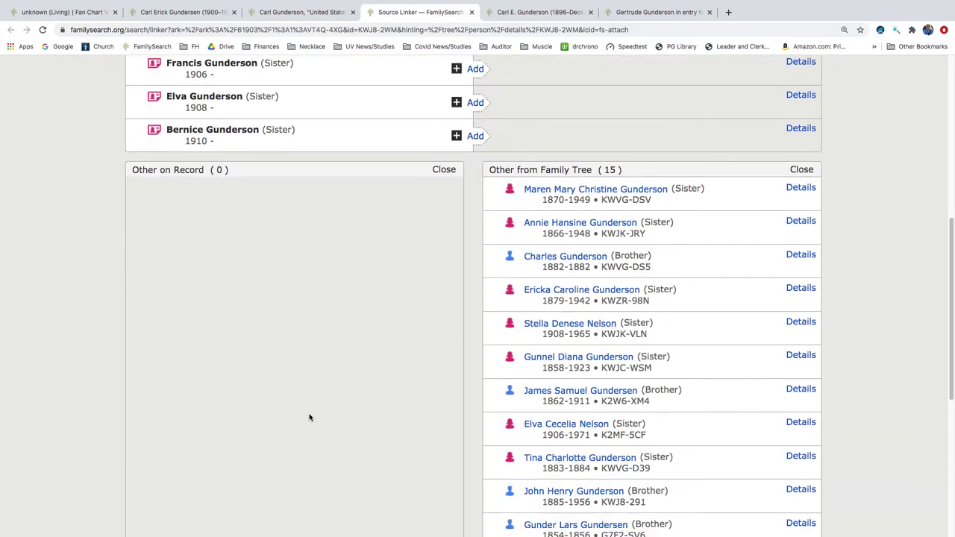
pyautogui.scroll(1, 309, 418)
pyautogui.scroll(-8, 310, 418)
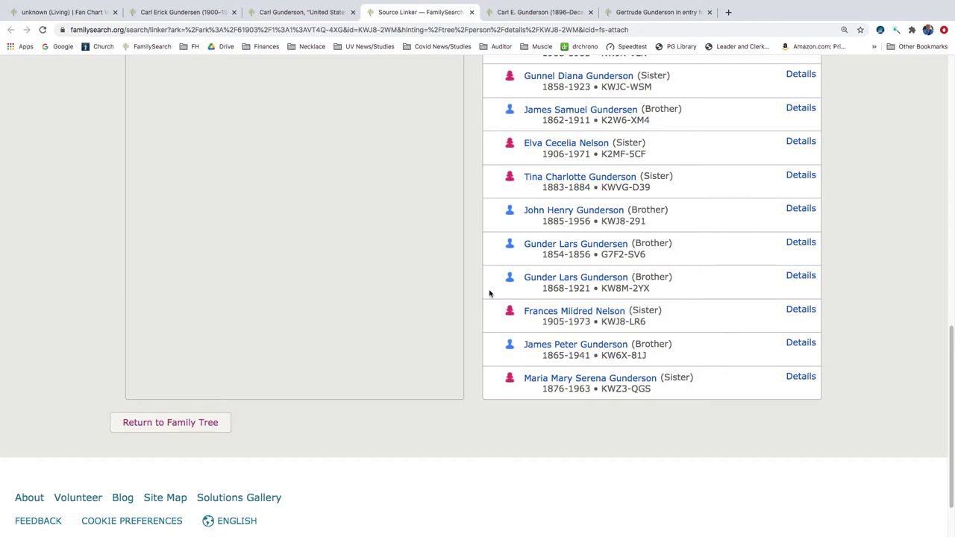
pyautogui.scroll(8, 489, 293)
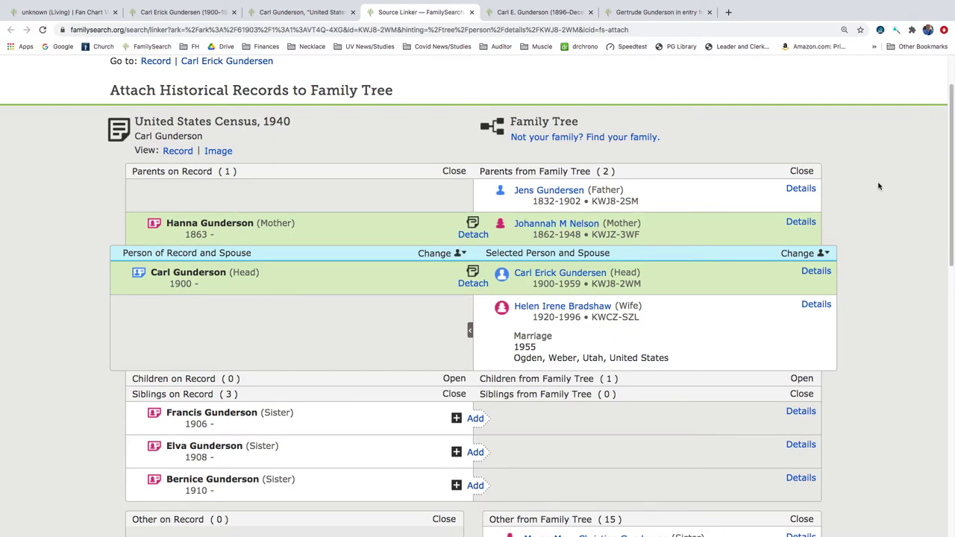
pyautogui.click(797, 257)
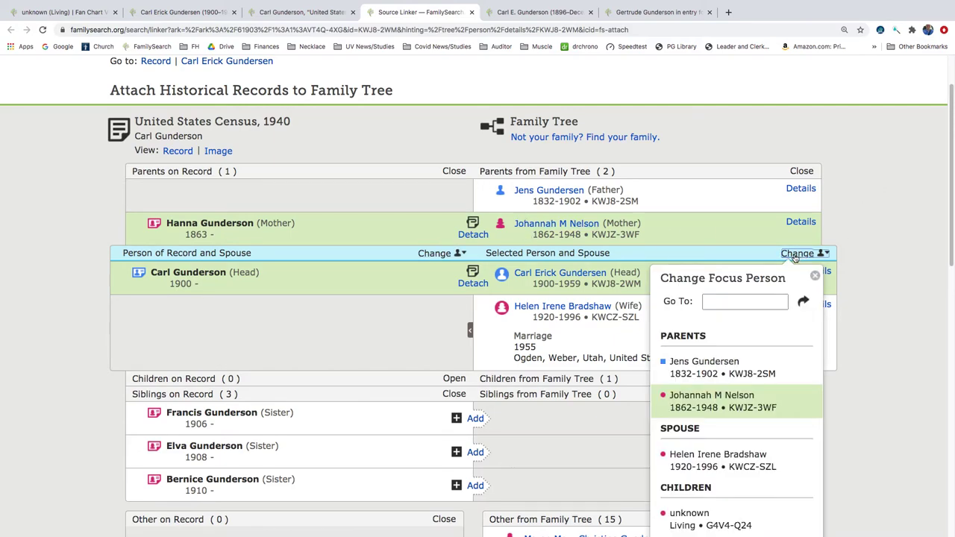
pyautogui.click(706, 395)
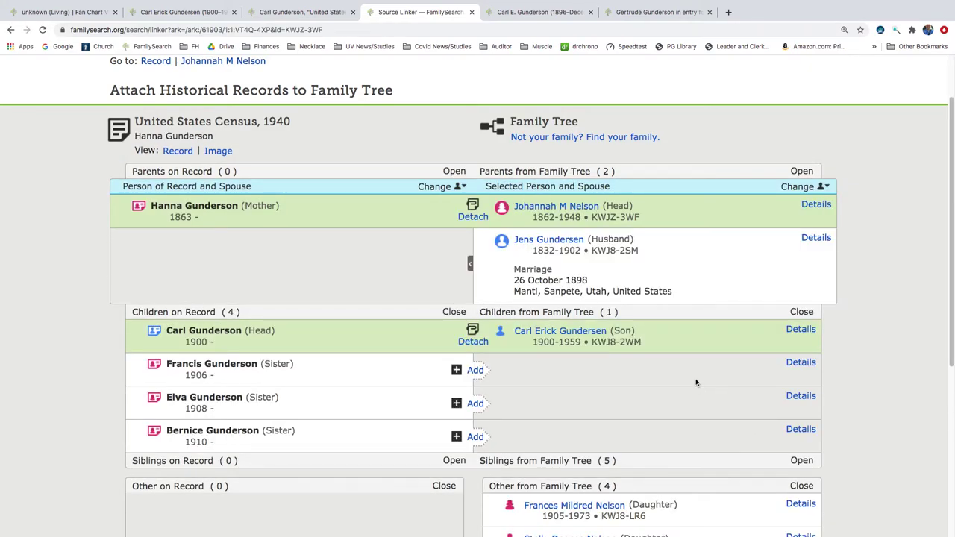
pyautogui.click(469, 265)
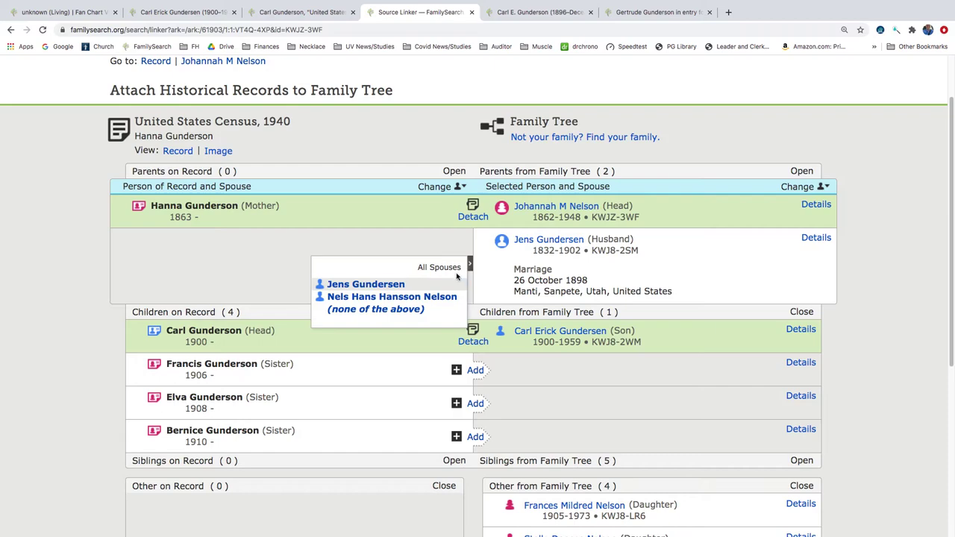
pyautogui.click(426, 297)
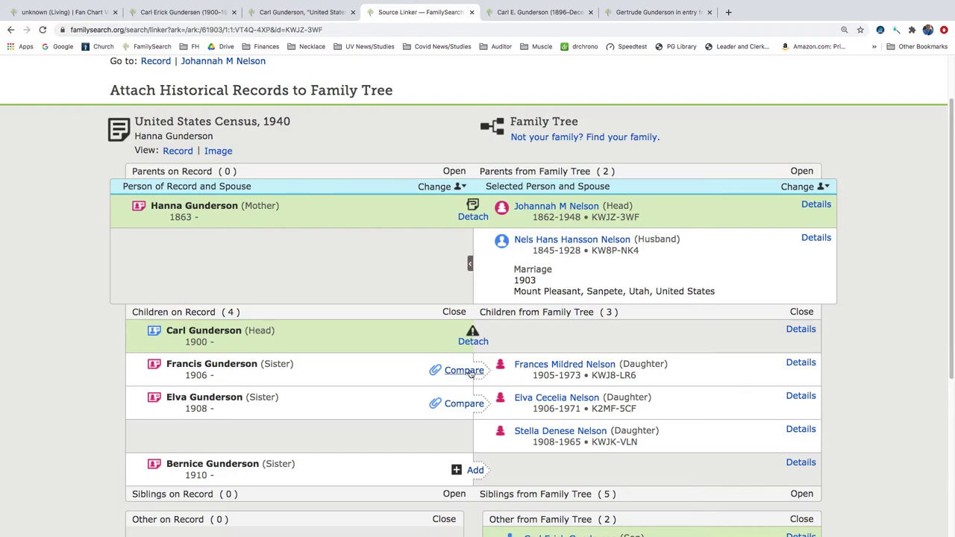
pyautogui.scroll(-2, 469, 370)
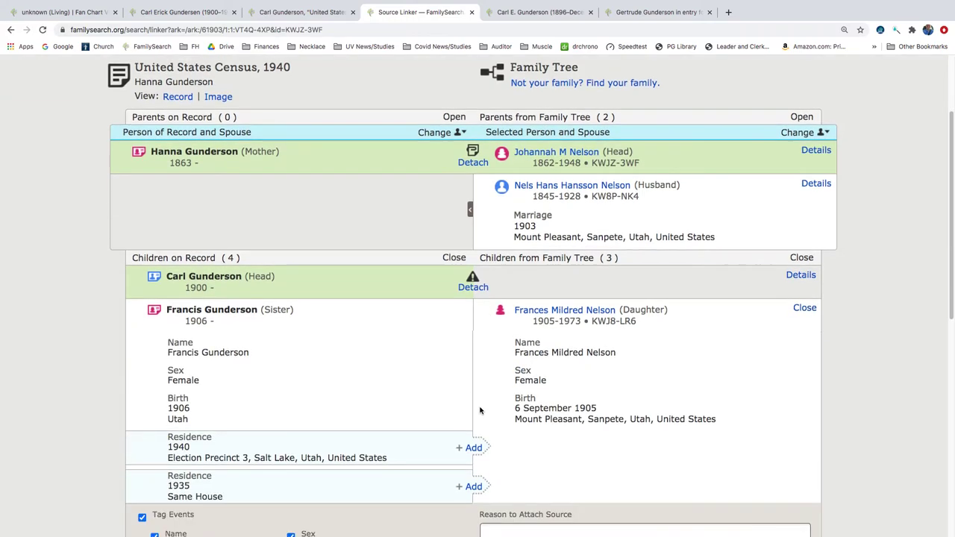
pyautogui.click(474, 447)
pyautogui.scroll(-5, 440, 415)
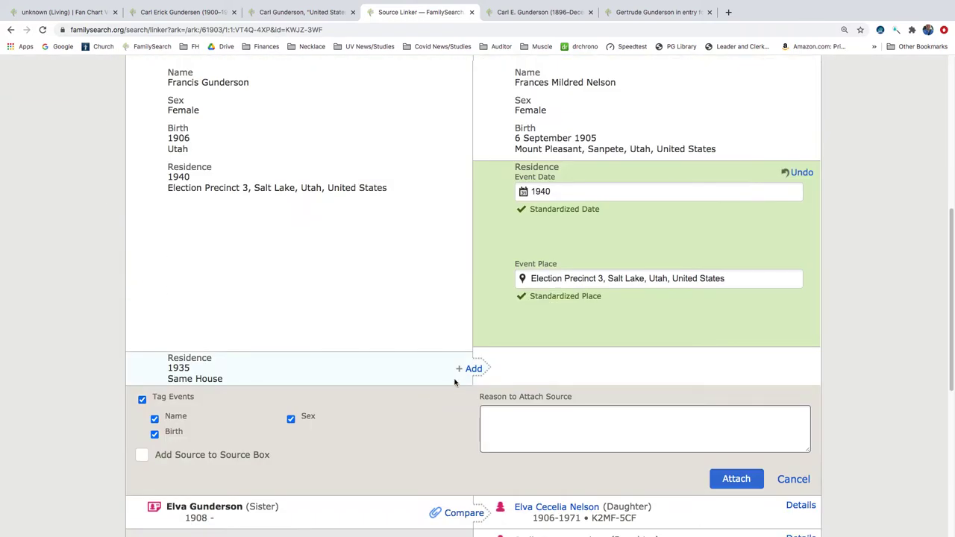
pyautogui.click(473, 366)
pyautogui.scroll(-4, 393, 364)
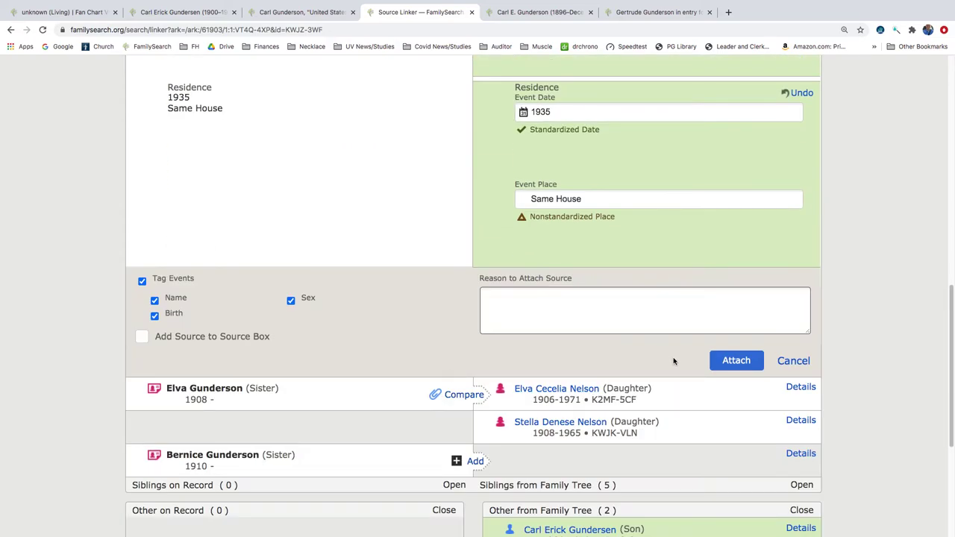
pyautogui.click(736, 361)
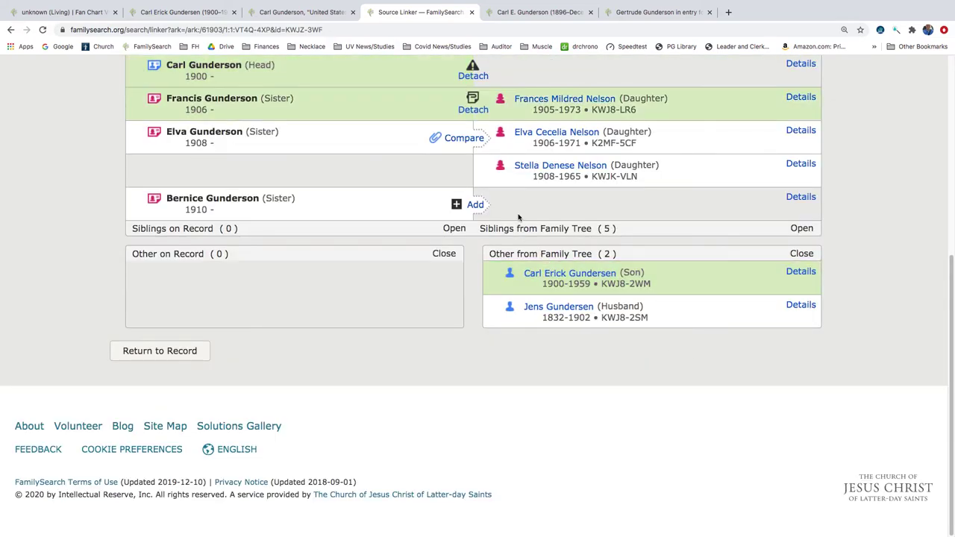
pyautogui.click(464, 139)
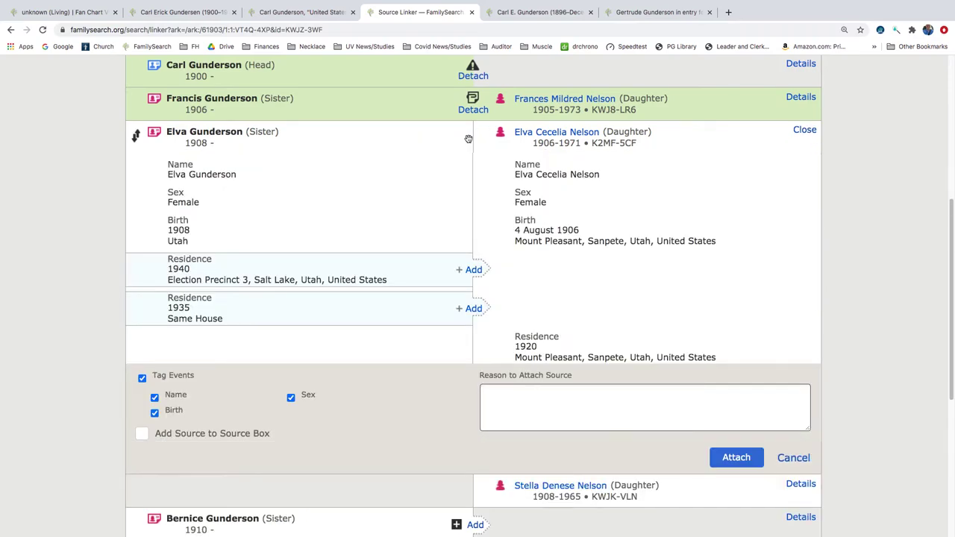
pyautogui.click(473, 270)
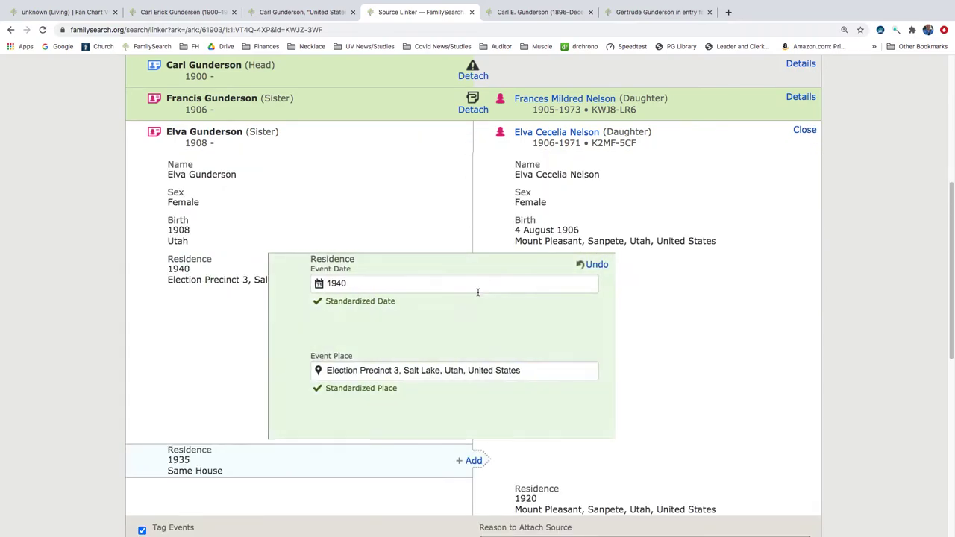
pyautogui.scroll(-3, 440, 317)
pyautogui.click(470, 342)
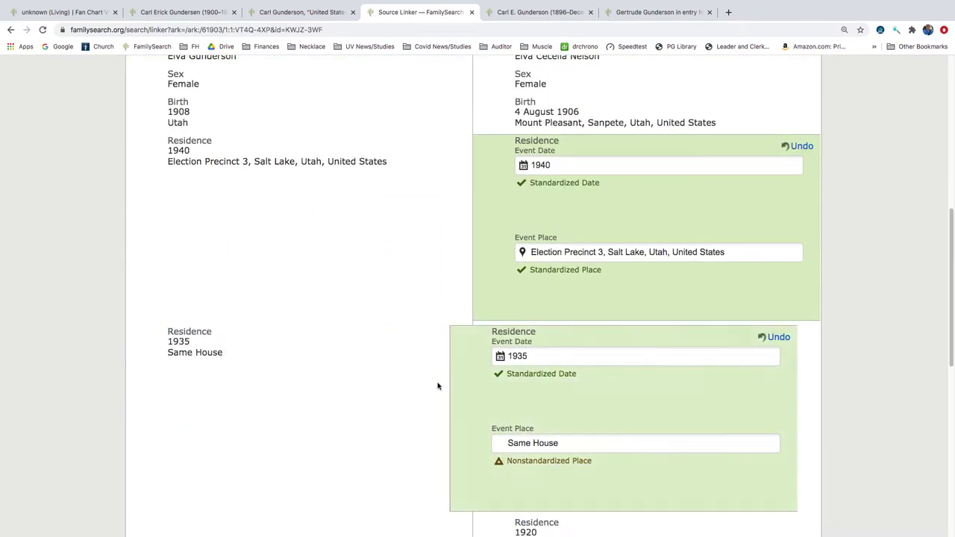
pyautogui.scroll(-3, 488, 392)
pyautogui.click(736, 458)
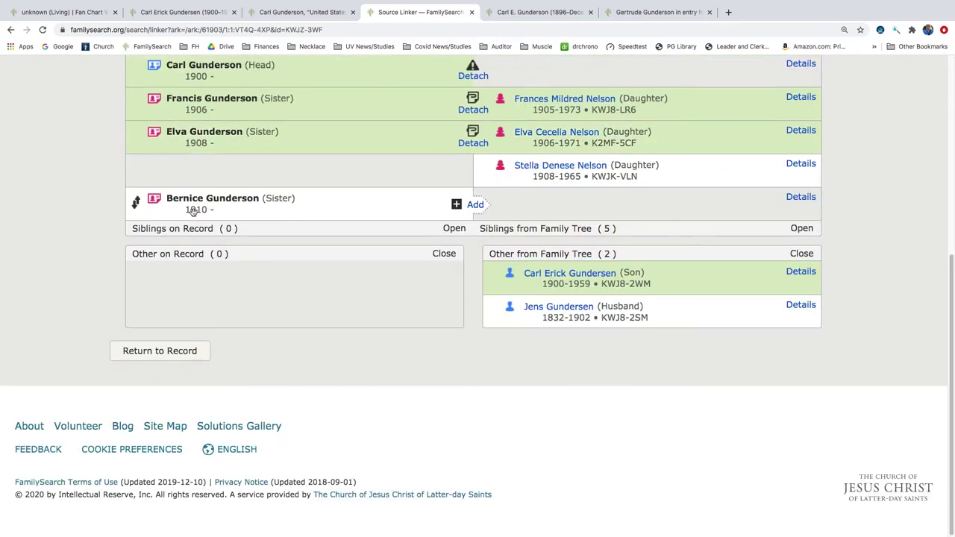
pyautogui.moveTo(388, 187)
pyautogui.scroll(5, 285, 205)
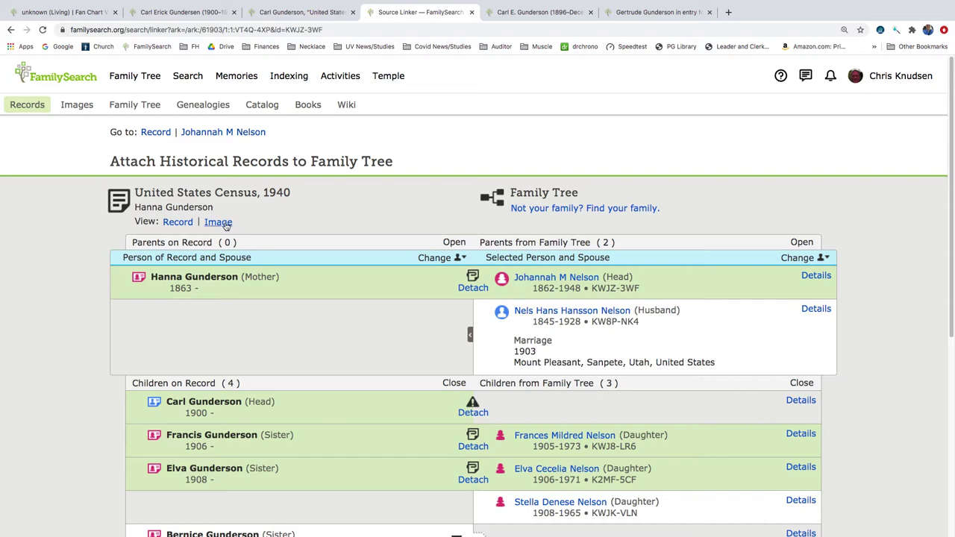
pyautogui.click(177, 223)
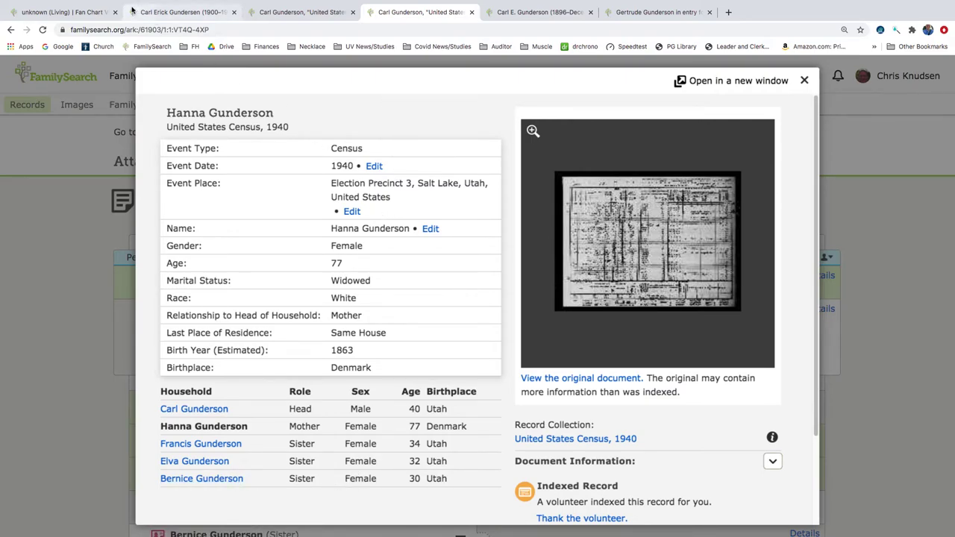
pyautogui.click(326, 12)
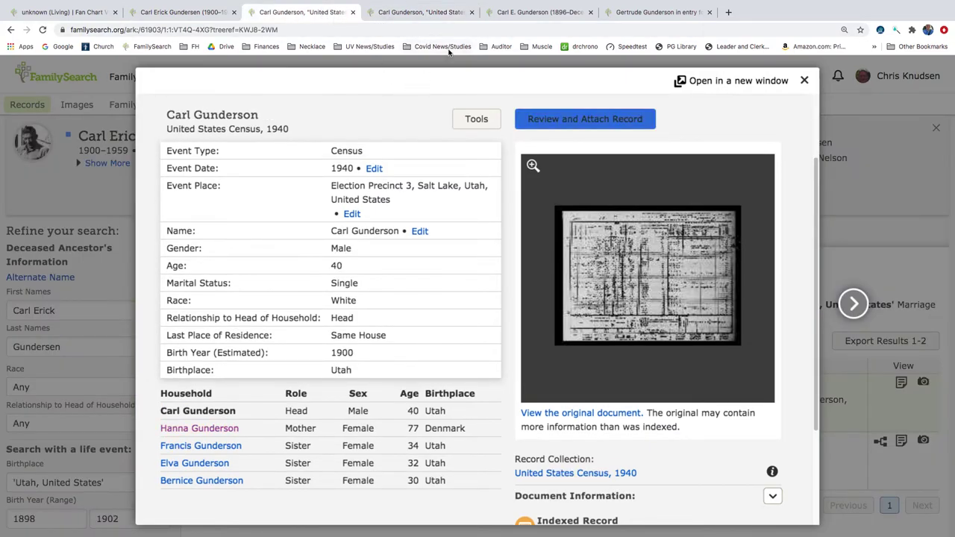
pyautogui.click(804, 80)
pyautogui.click(417, 13)
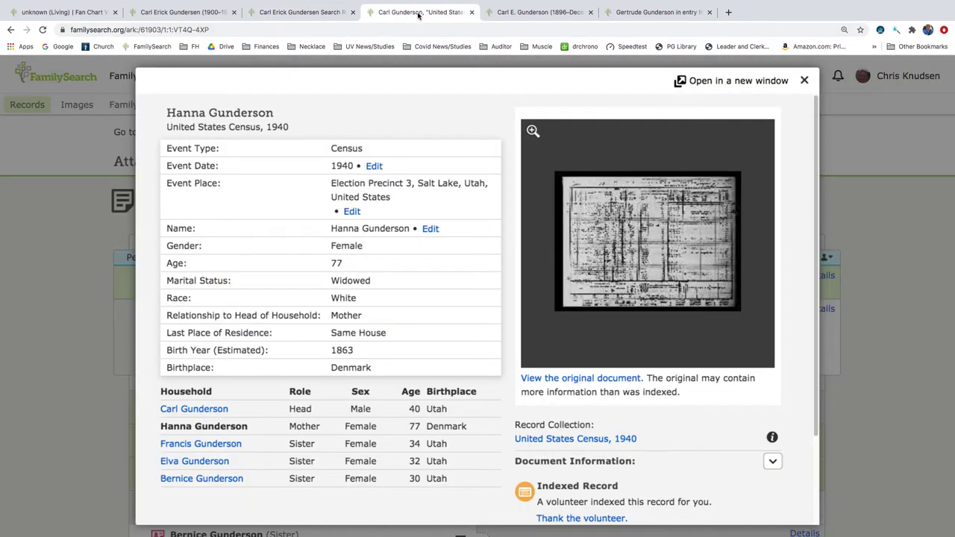
pyautogui.click(804, 80)
pyautogui.scroll(-2, 677, 319)
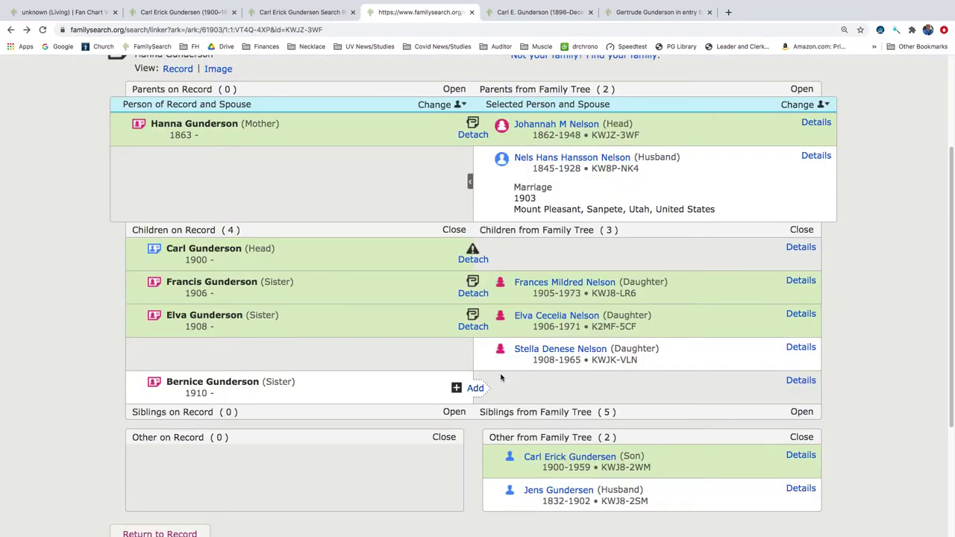
pyautogui.click(542, 353)
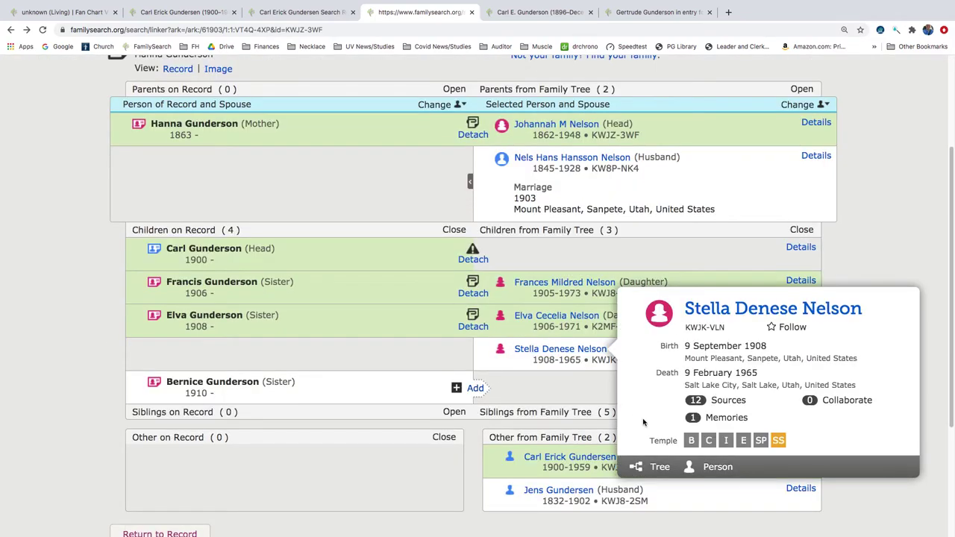
pyautogui.rightClick(726, 469)
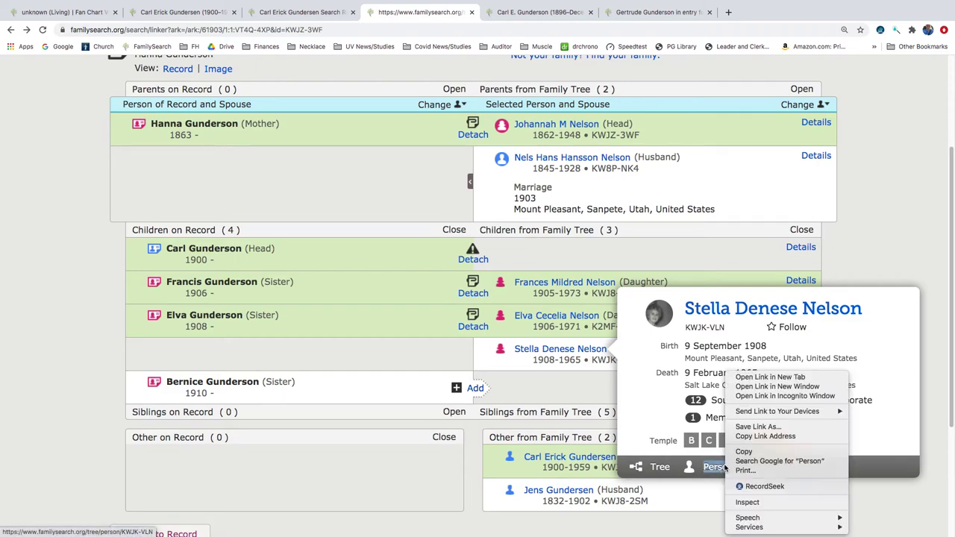
pyautogui.click(754, 376)
pyautogui.click(522, 11)
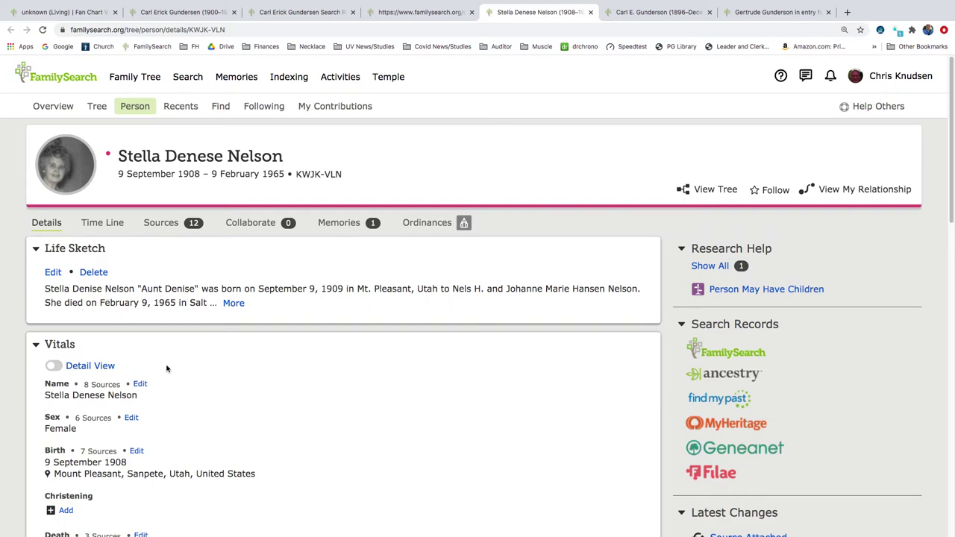
pyautogui.scroll(-8, 168, 368)
pyautogui.scroll(5, 174, 371)
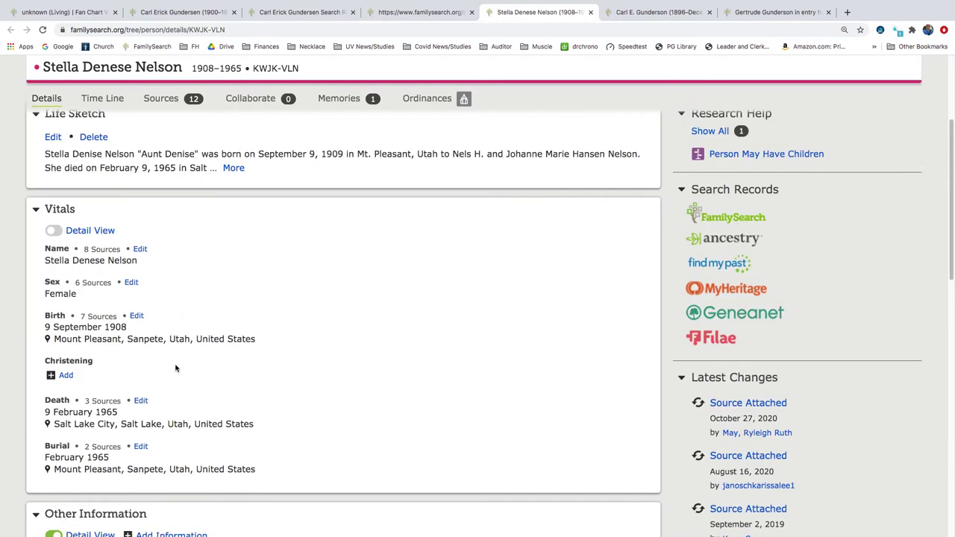
pyautogui.click(160, 98)
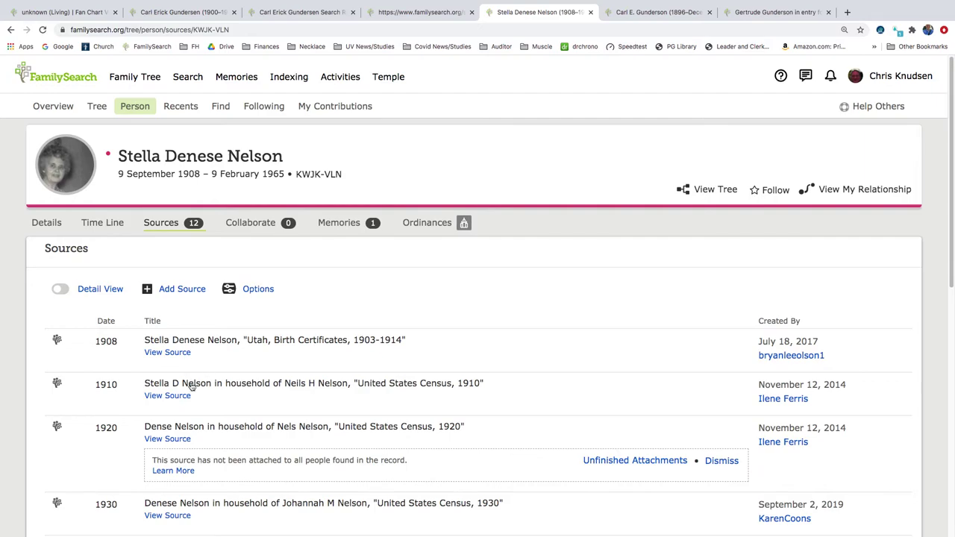
pyautogui.scroll(-3, 221, 382)
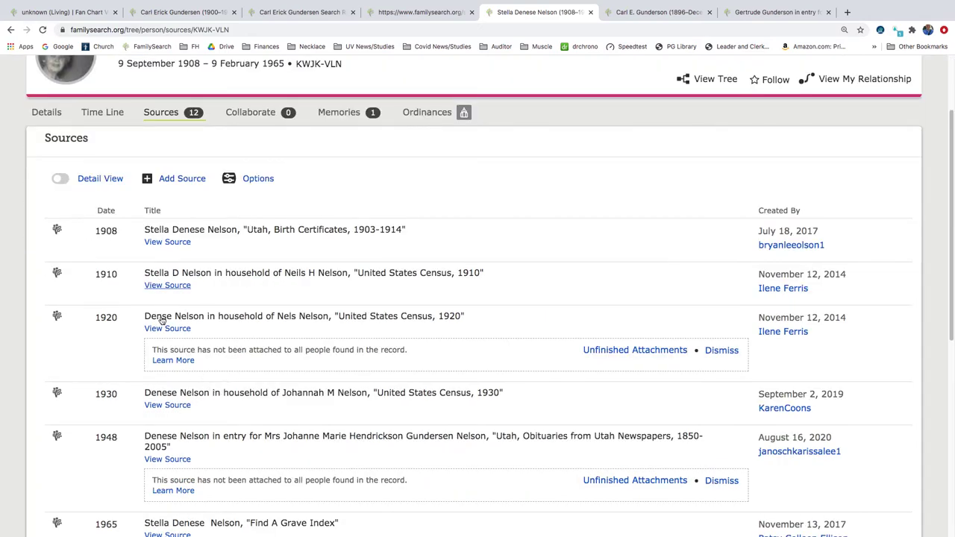
pyautogui.scroll(-1, 204, 425)
pyautogui.scroll(-5, 204, 425)
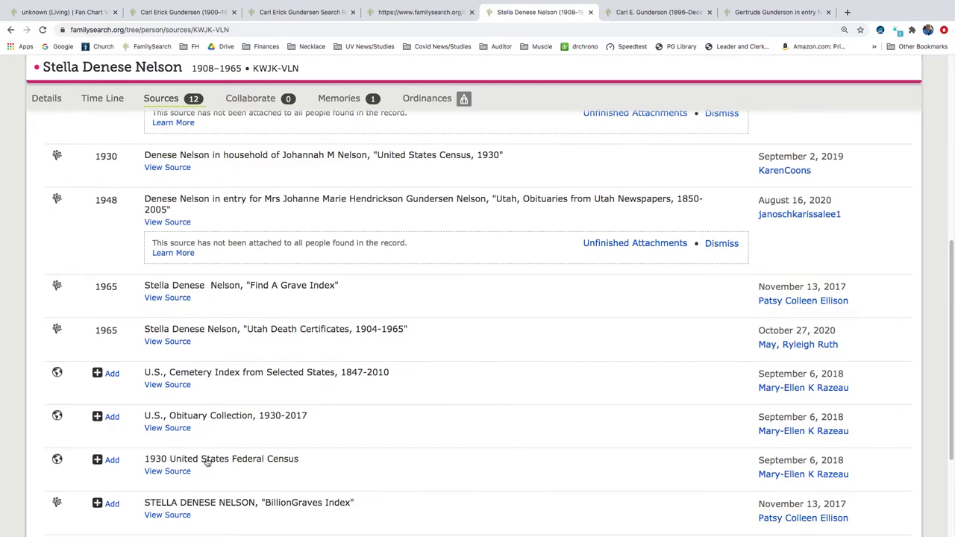
pyautogui.scroll(-4, 209, 465)
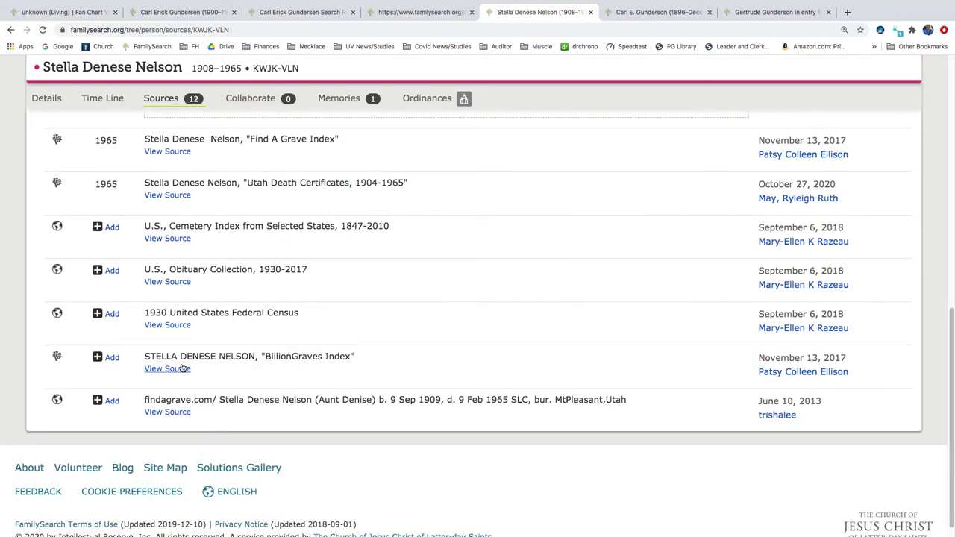
pyautogui.click(415, 13)
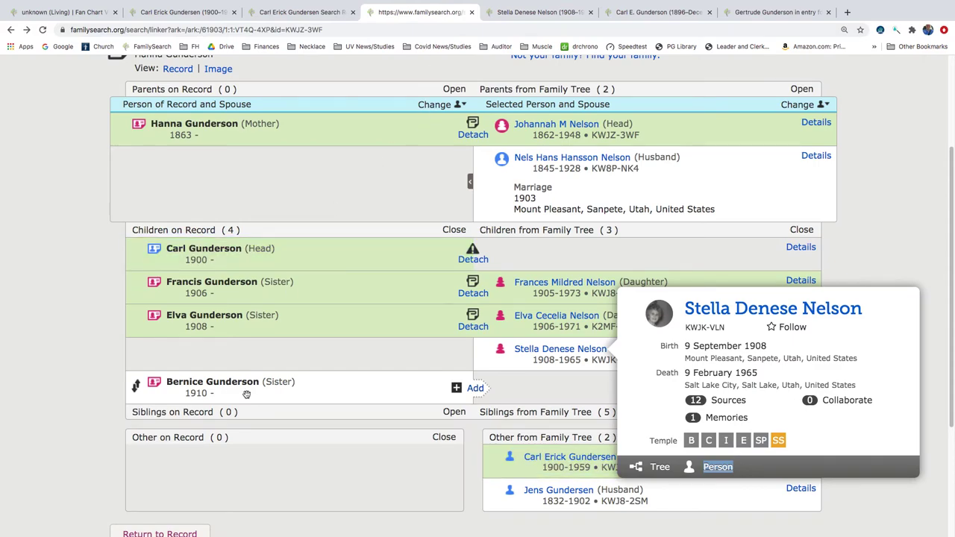
# - Open the original 1940 census image and magnify it
pyautogui.scroll(1, 210, 91)
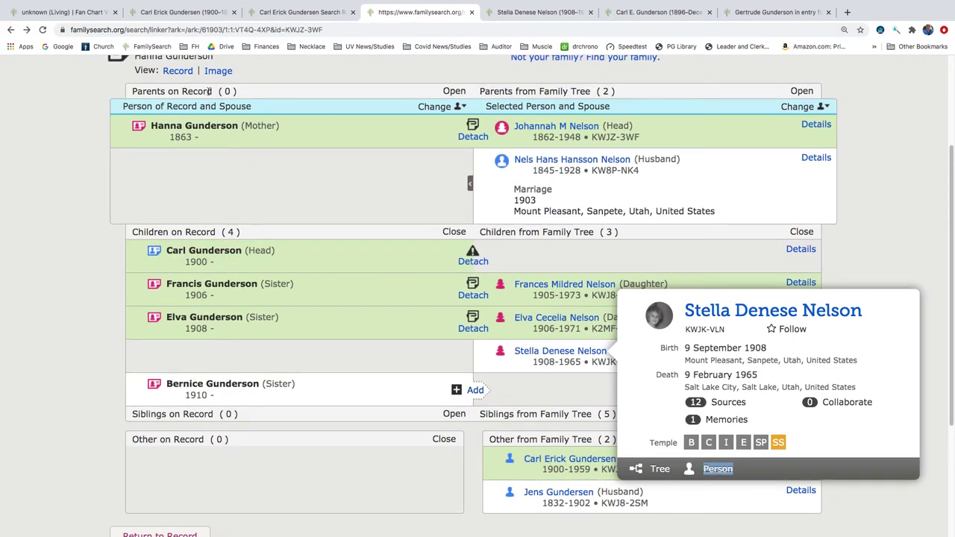
pyautogui.click(218, 72)
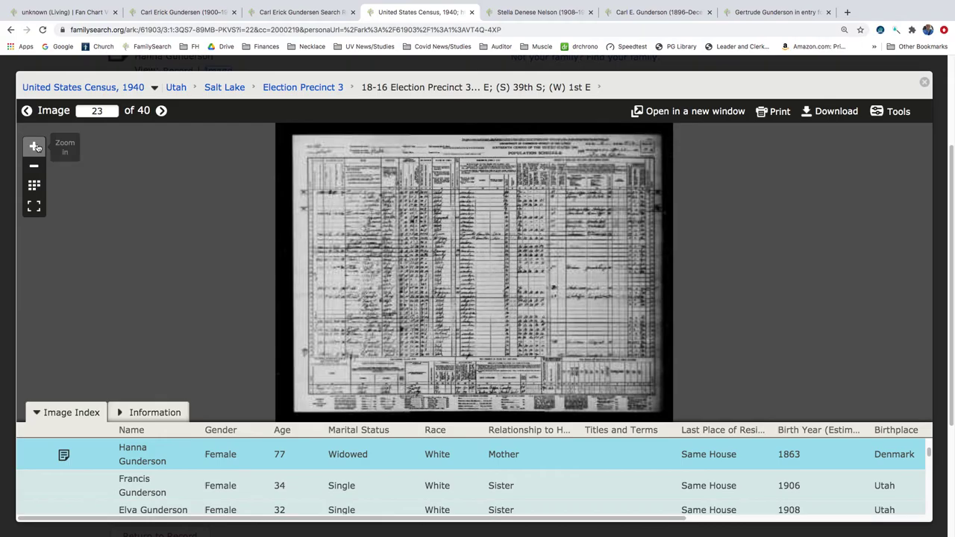
pyautogui.click(35, 147)
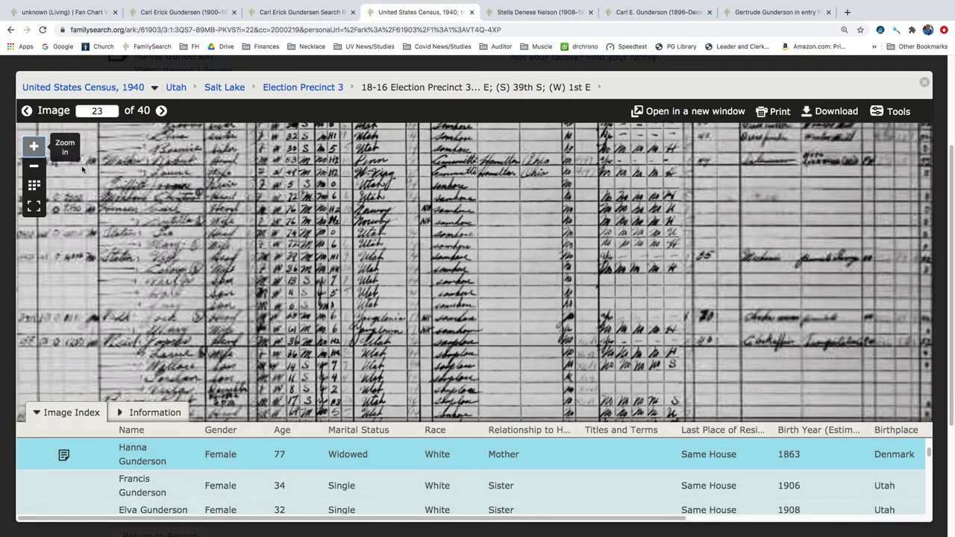
pyautogui.press('Up')
pyautogui.press('Up')
pyautogui.press('Up')
pyautogui.press('Up')
pyautogui.press('Left')
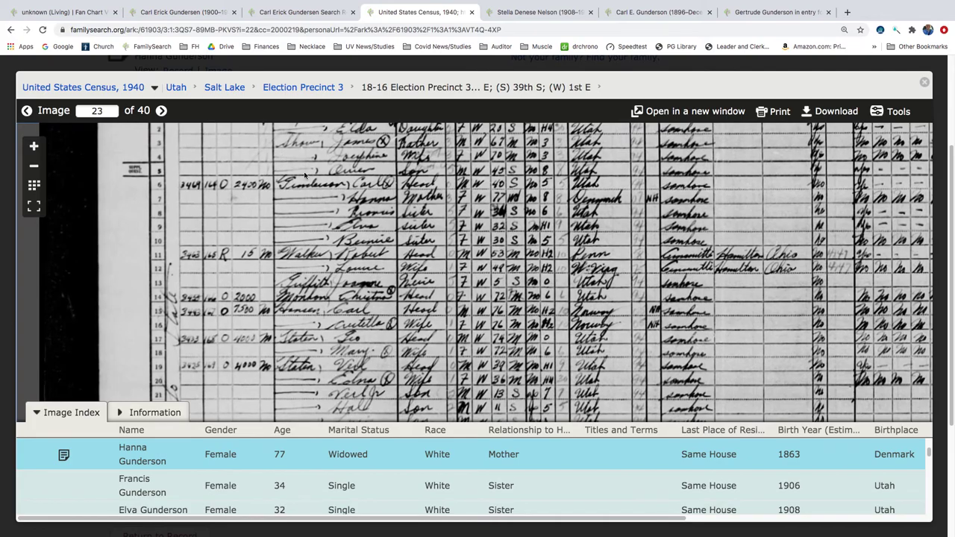
pyautogui.moveTo(304, 174); pyautogui.dragTo(312, 208)
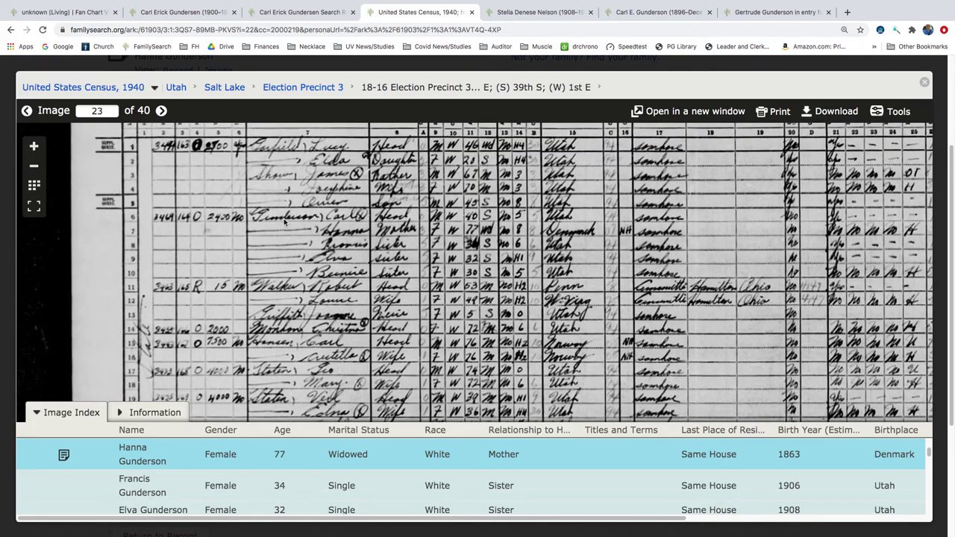
pyautogui.click(35, 147)
pyautogui.click(34, 147)
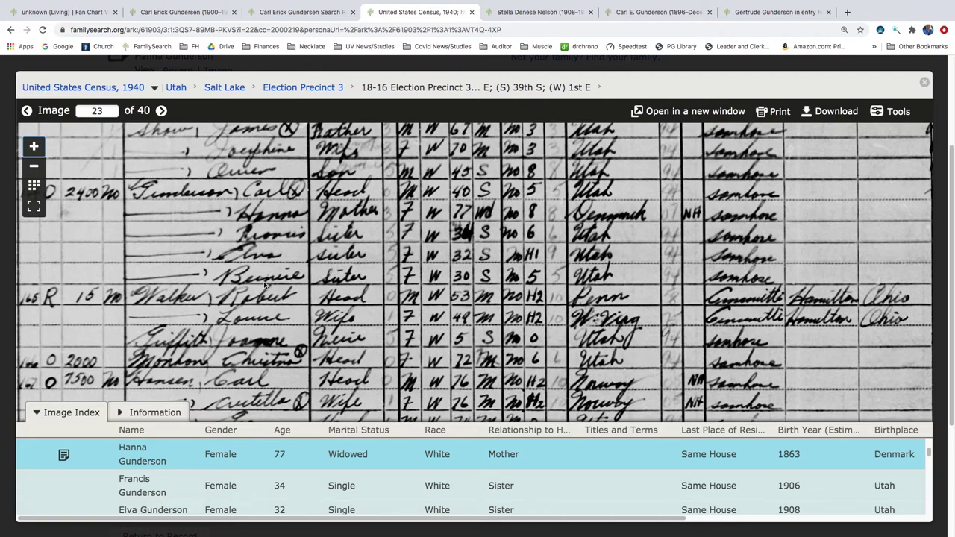
pyautogui.click(534, 13)
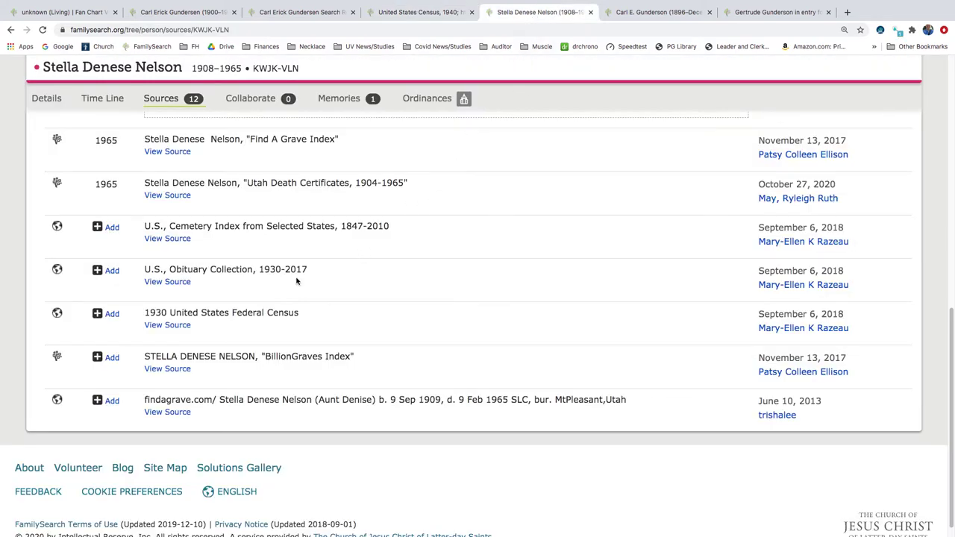
# - Open the 1930 United States Federal Census source's ancestry.ca link in a new tab
pyautogui.click(235, 316)
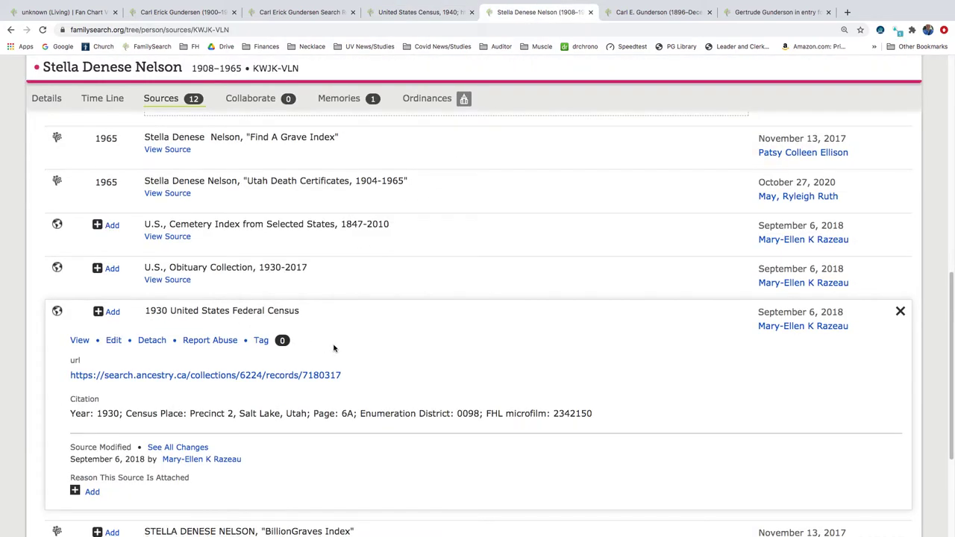
pyautogui.scroll(-3, 328, 347)
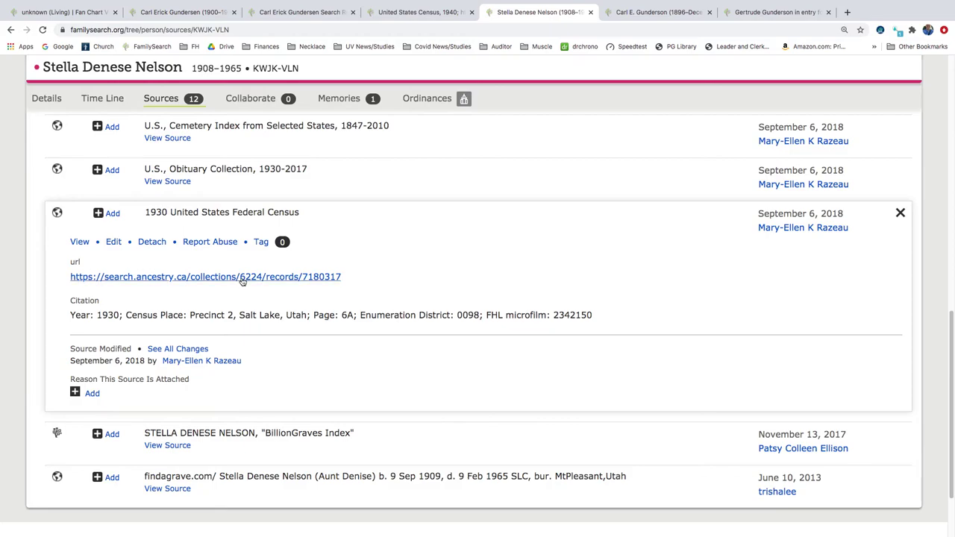
pyautogui.click(243, 277)
pyautogui.click(338, 334)
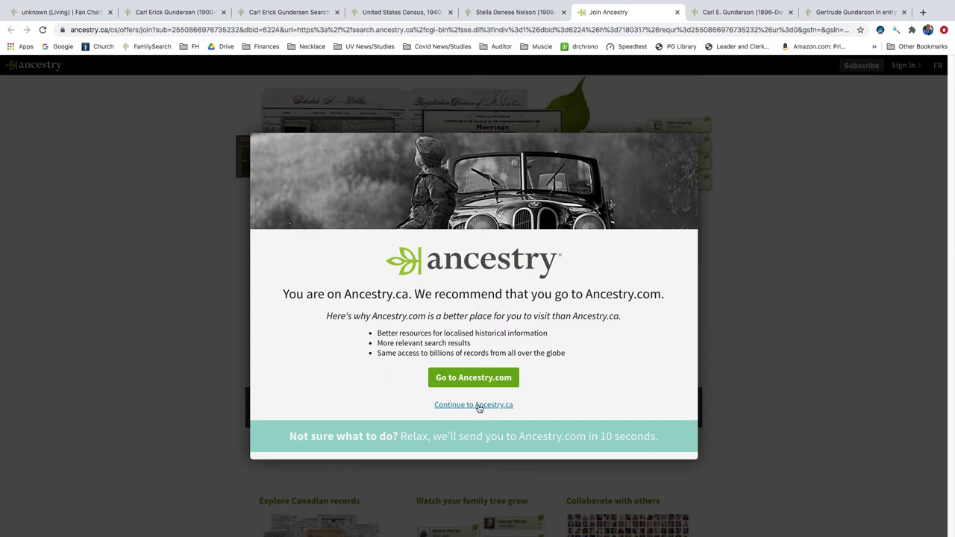
# - Continue to Ancestry.com and sign in, then close the Page Not Found tab
pyautogui.click(494, 382)
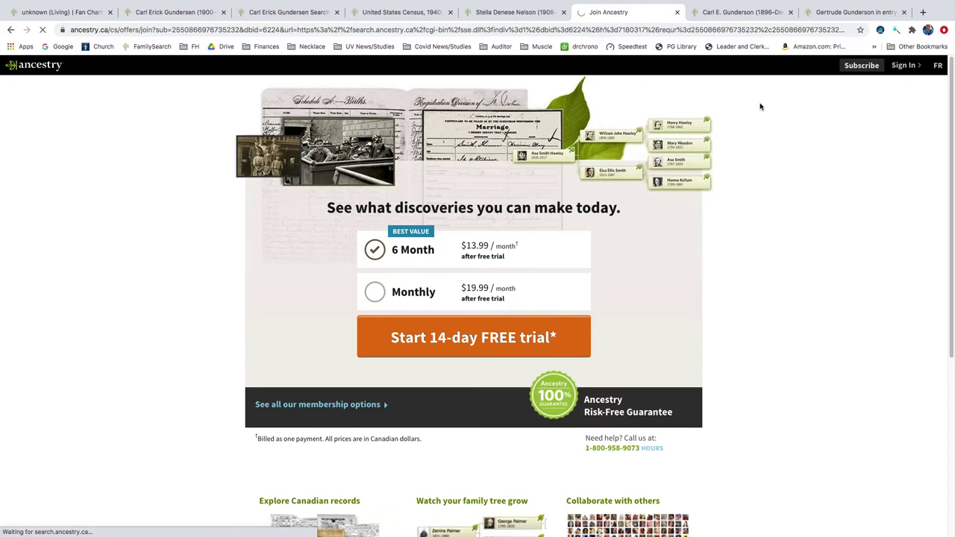
pyautogui.click(900, 67)
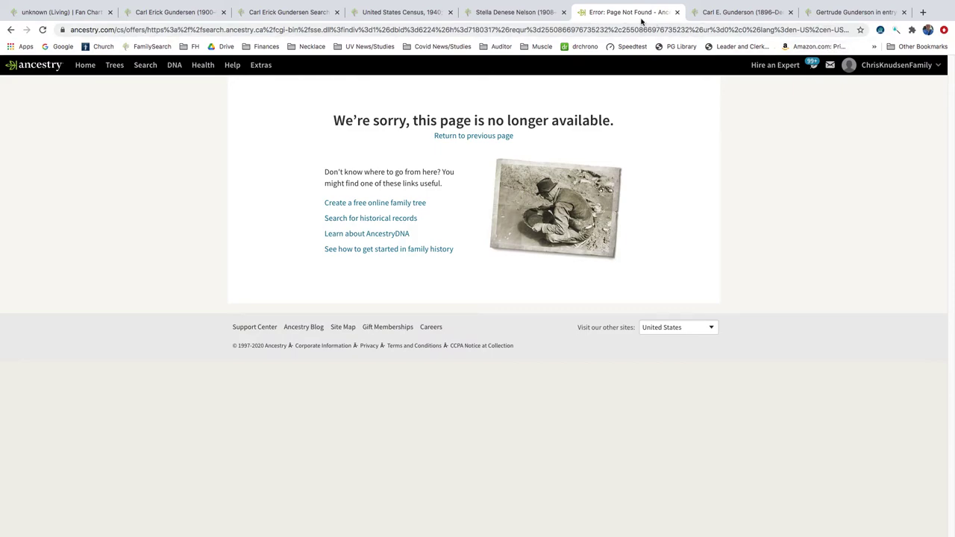
pyautogui.click(676, 12)
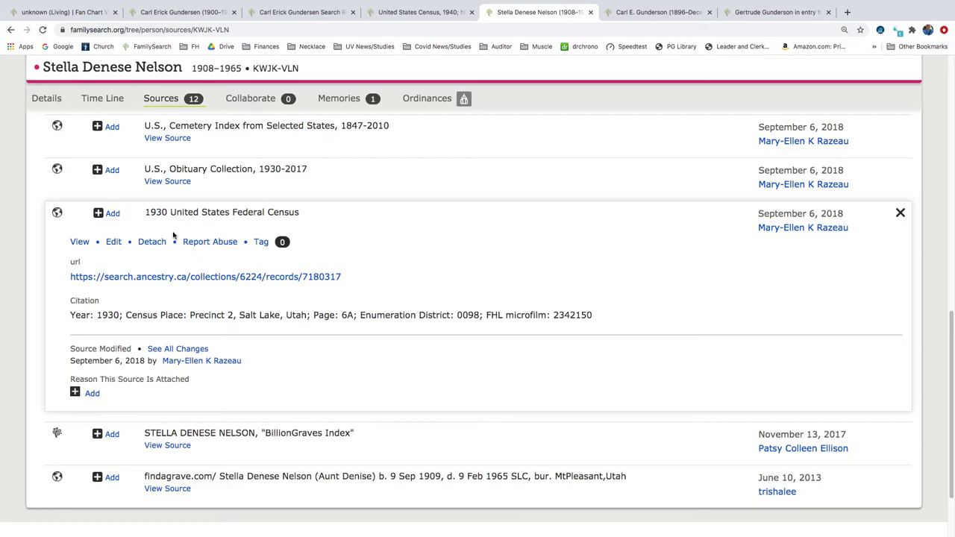
# - Reopen the 1930 census source's Ancestry link in a new tab
pyautogui.click(177, 276)
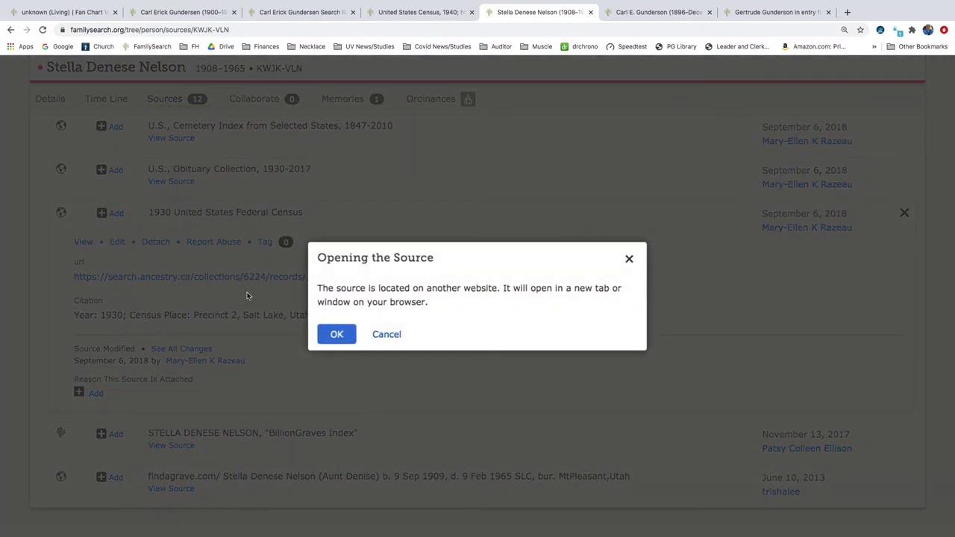
pyautogui.click(333, 331)
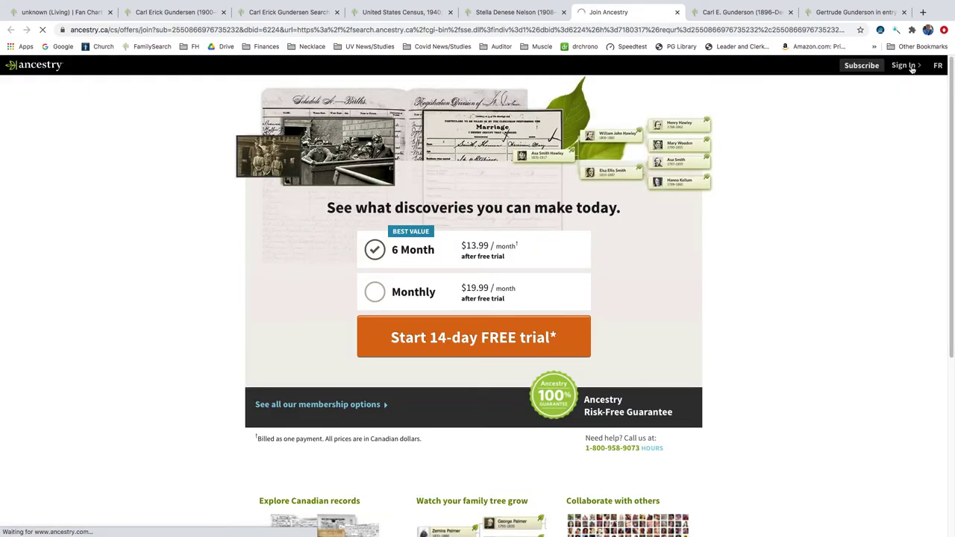
# - Try signing in to Ancestry, then close the page-not-found tab
pyautogui.click(904, 65)
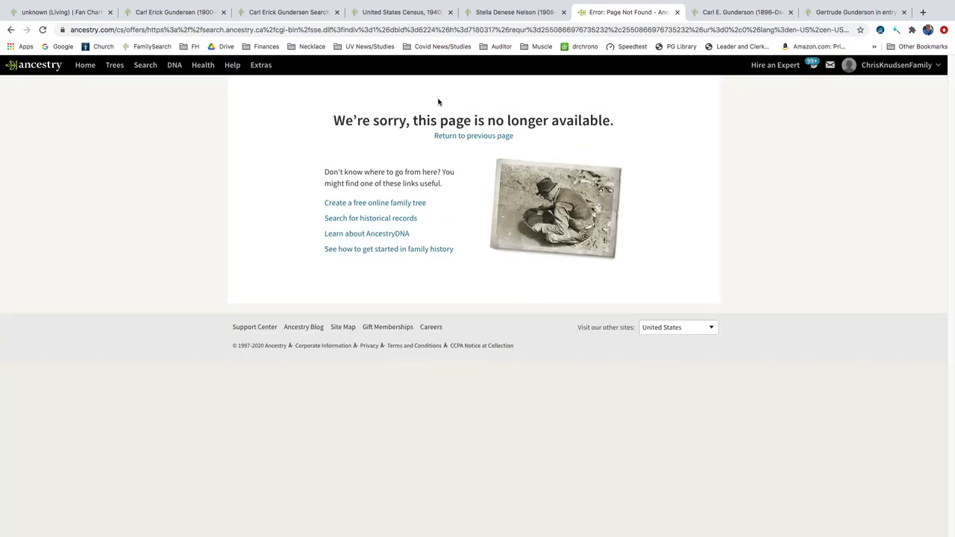
pyautogui.click(677, 12)
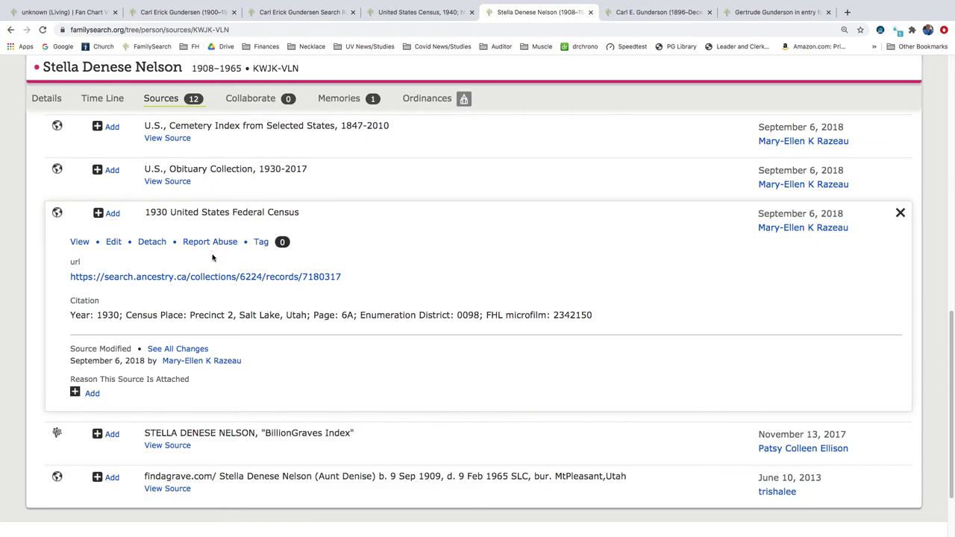
# - Return to the United States Census, 1940 tab showing the Gunderson household image
pyautogui.scroll(3, 212, 257)
pyautogui.scroll(3, 213, 257)
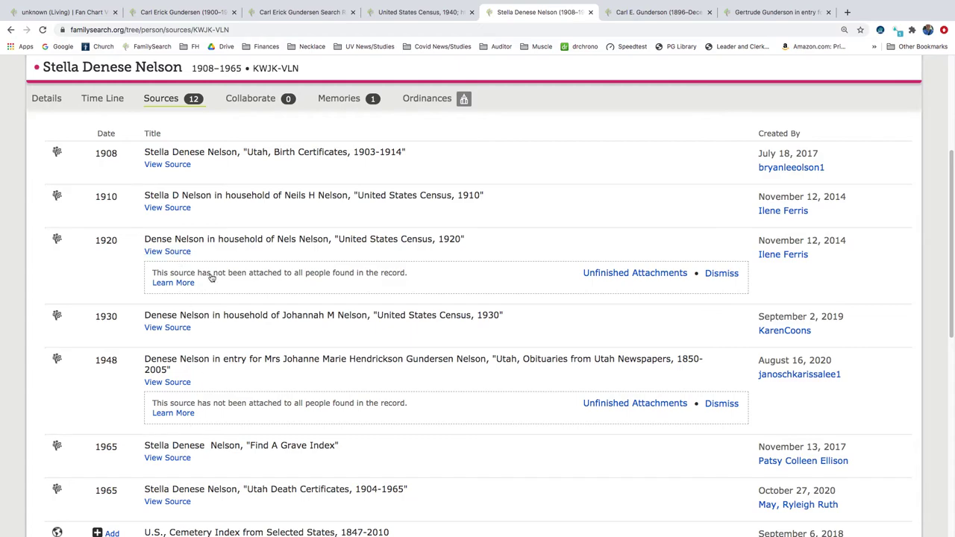
pyautogui.click(430, 12)
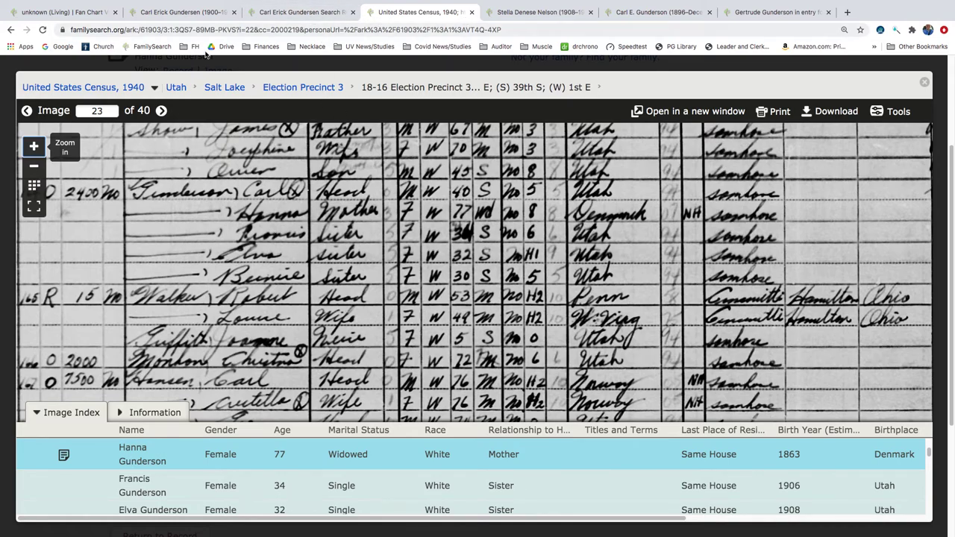
pyautogui.click(926, 82)
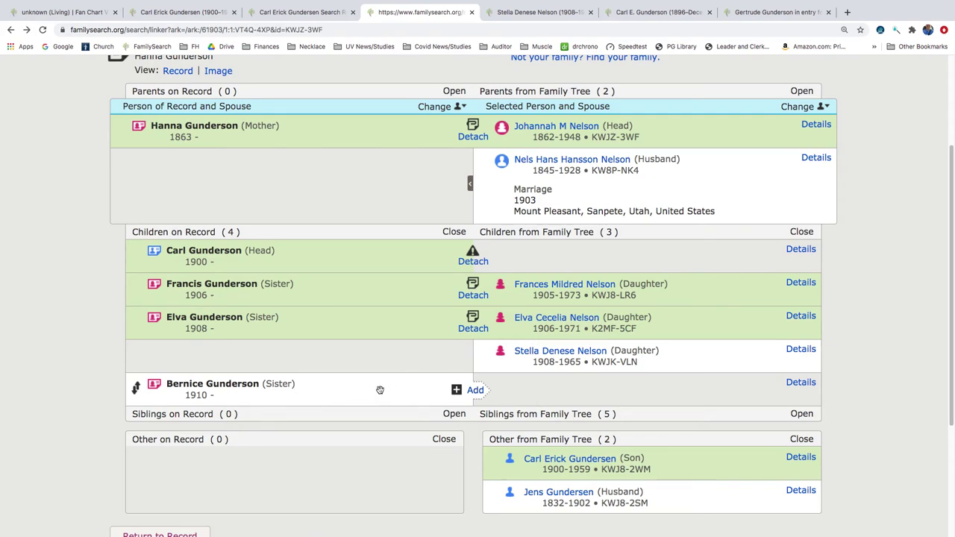
pyautogui.moveTo(379, 391); pyautogui.dragTo(380, 362)
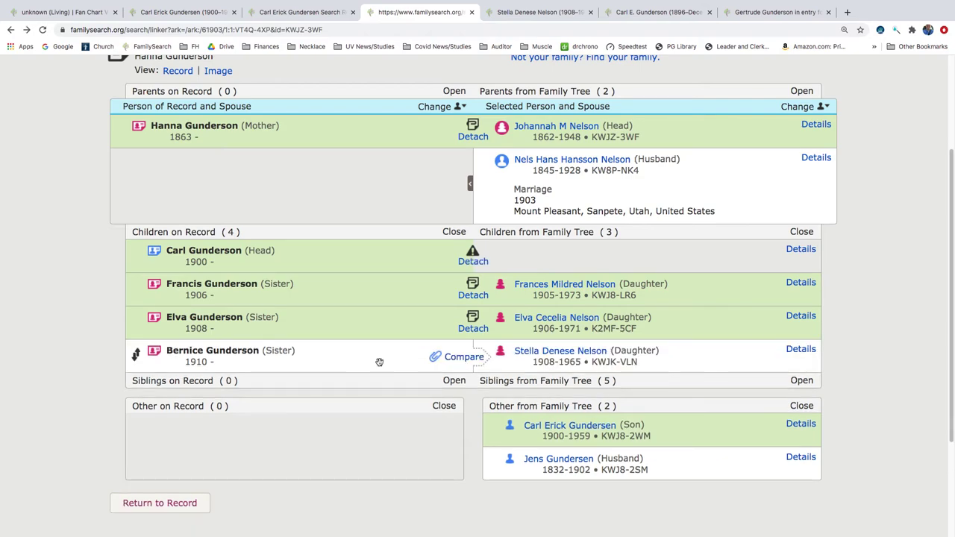
pyautogui.click(448, 357)
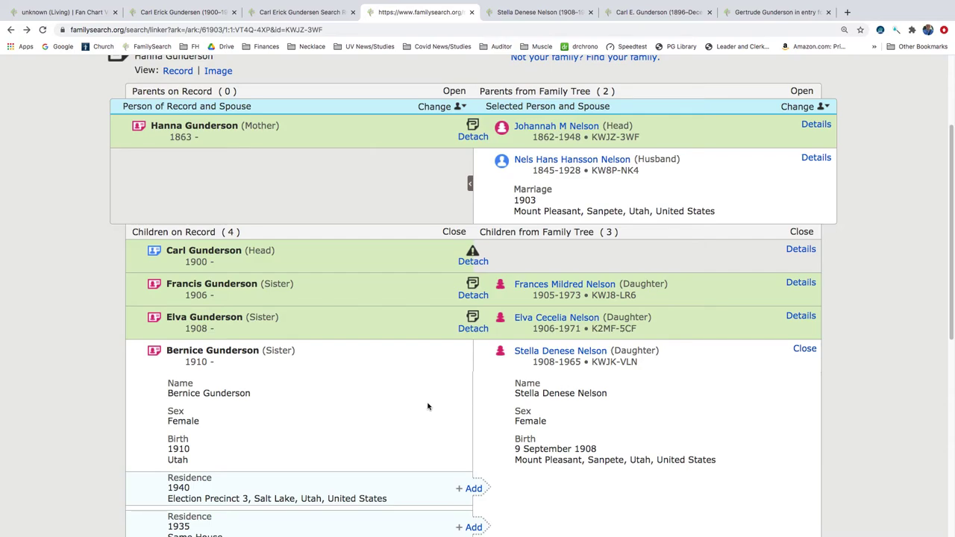
# - Add the 1940 and 1935 residences to Stella, attach the census, and close the tab
pyautogui.scroll(-3, 393, 398)
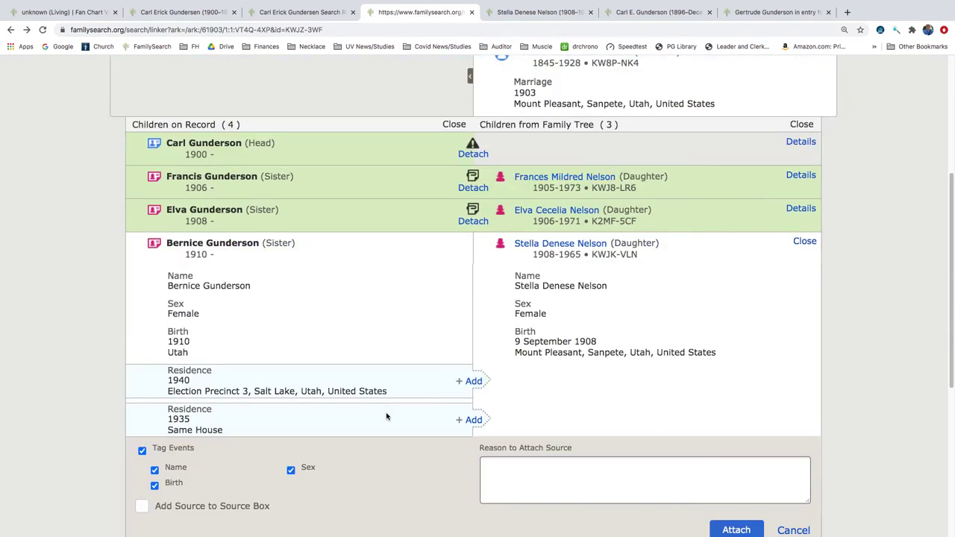
pyautogui.click(473, 382)
pyautogui.scroll(-5, 468, 377)
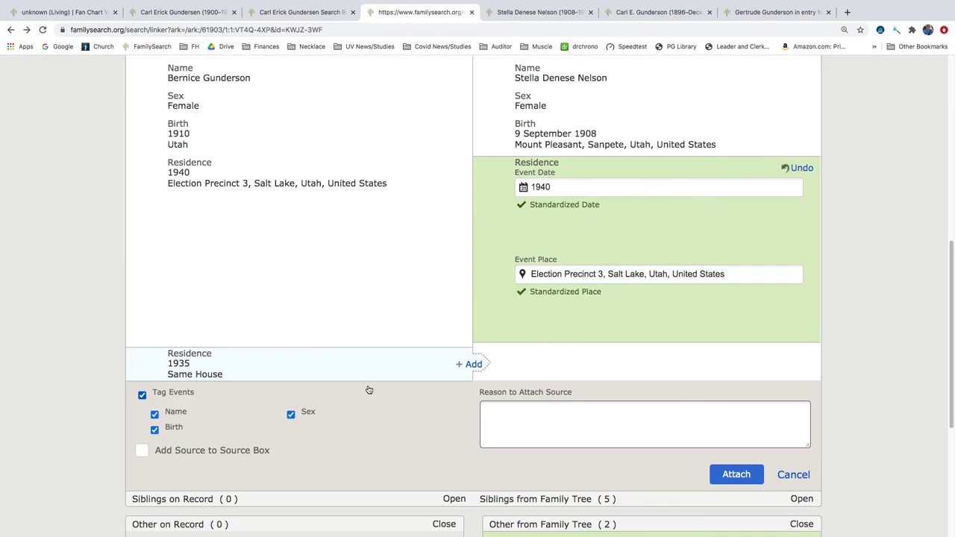
pyautogui.click(470, 364)
pyautogui.scroll(-5, 411, 377)
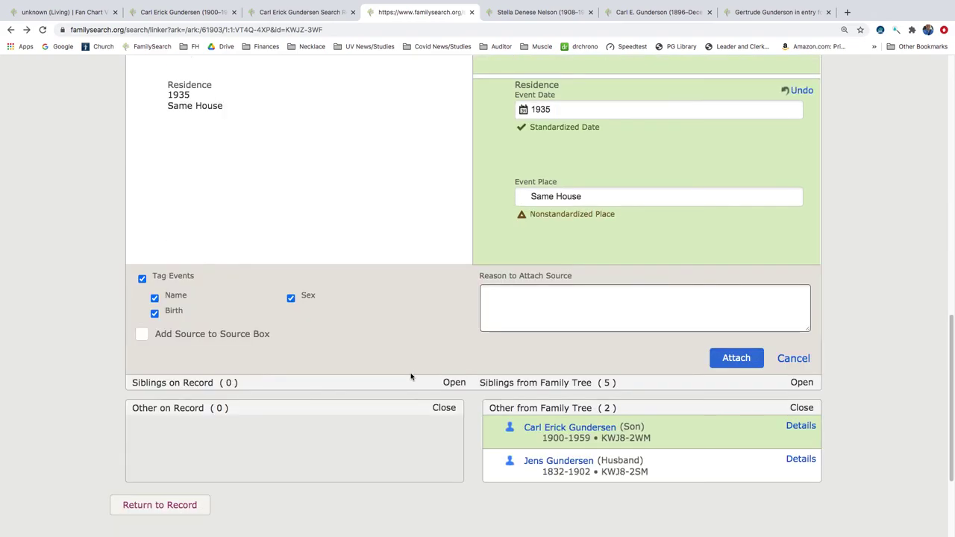
pyautogui.click(743, 356)
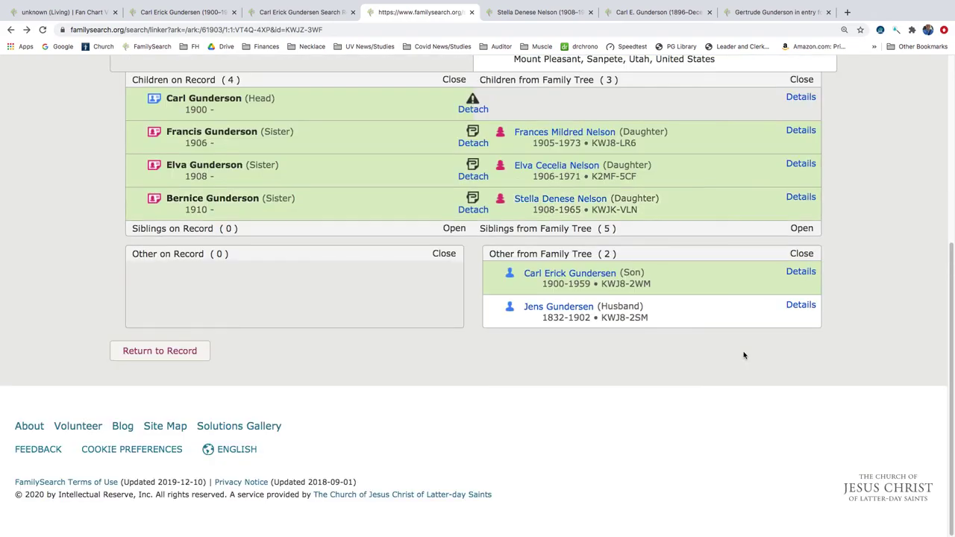
pyautogui.click(471, 13)
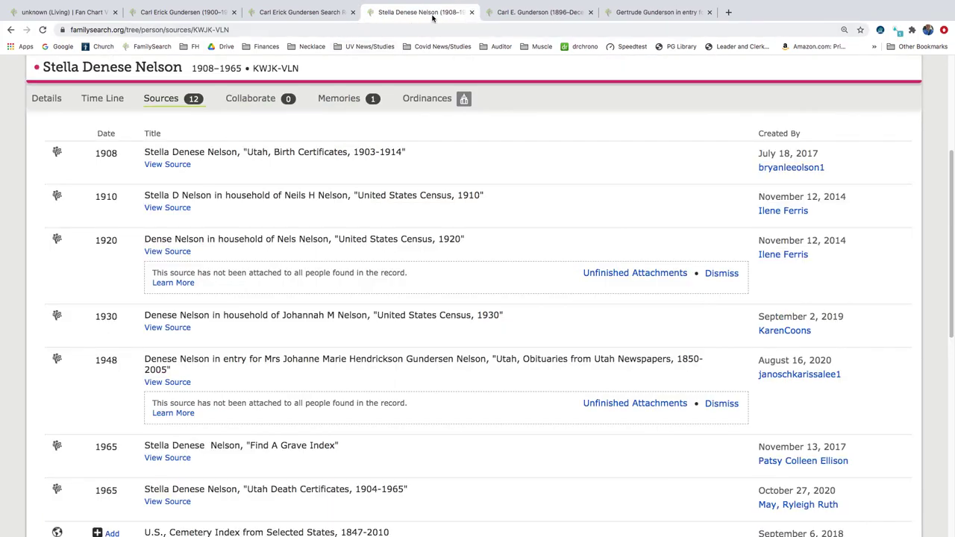
pyautogui.click(472, 13)
pyautogui.click(472, 13)
pyautogui.click(471, 13)
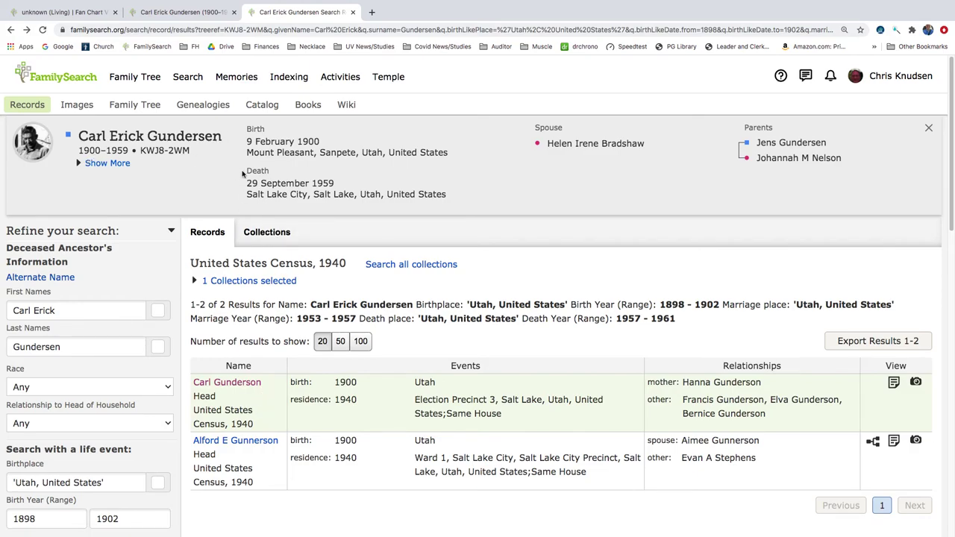
pyautogui.click(352, 12)
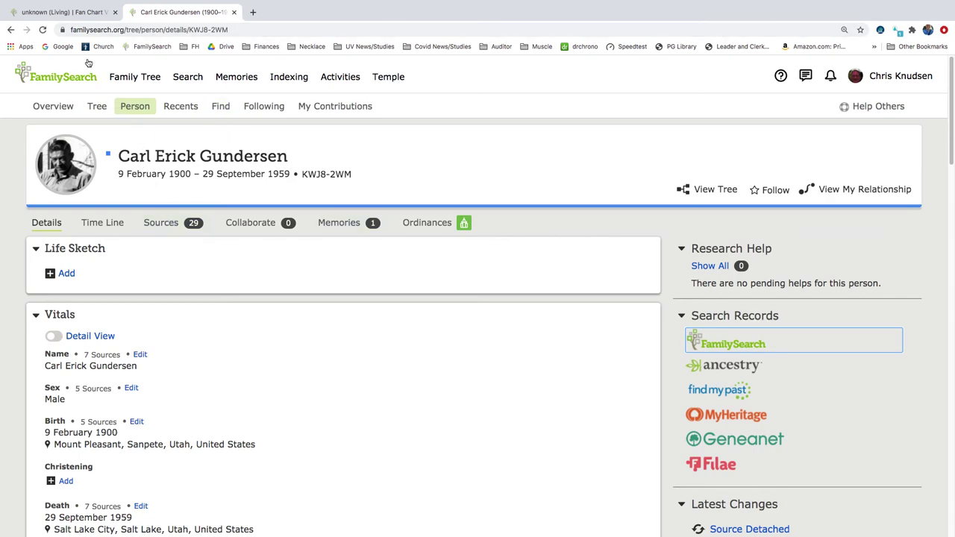
pyautogui.click(42, 31)
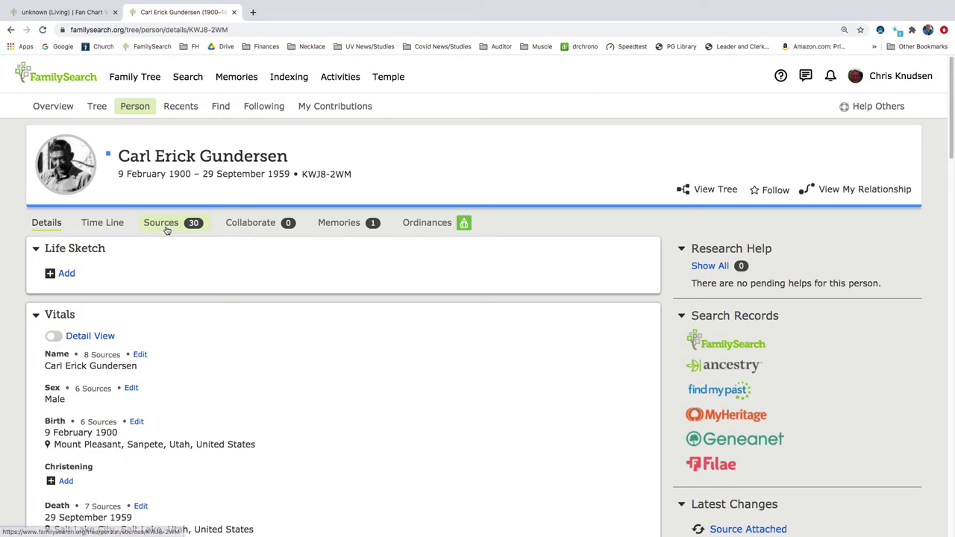
pyautogui.scroll(-2, 277, 333)
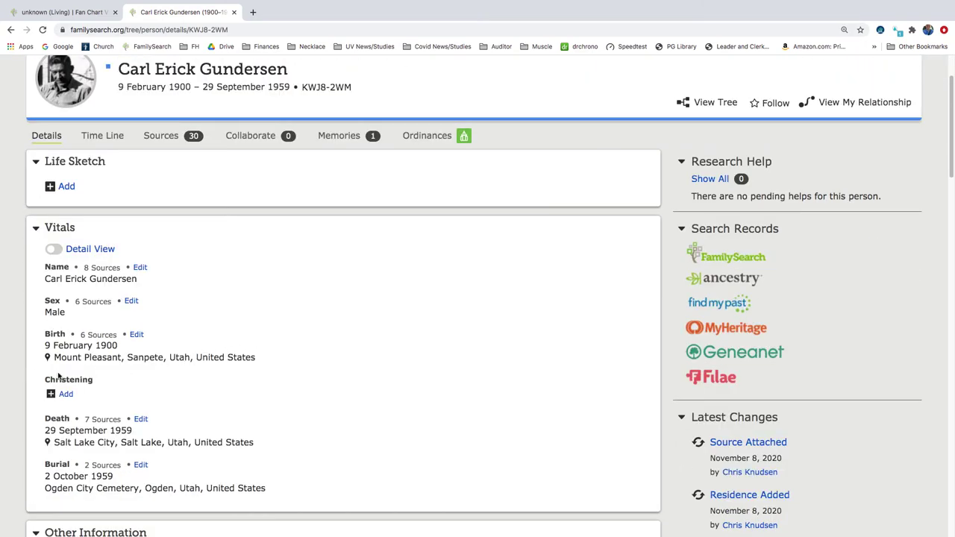
pyautogui.scroll(-2, 255, 385)
pyautogui.scroll(-10, 320, 411)
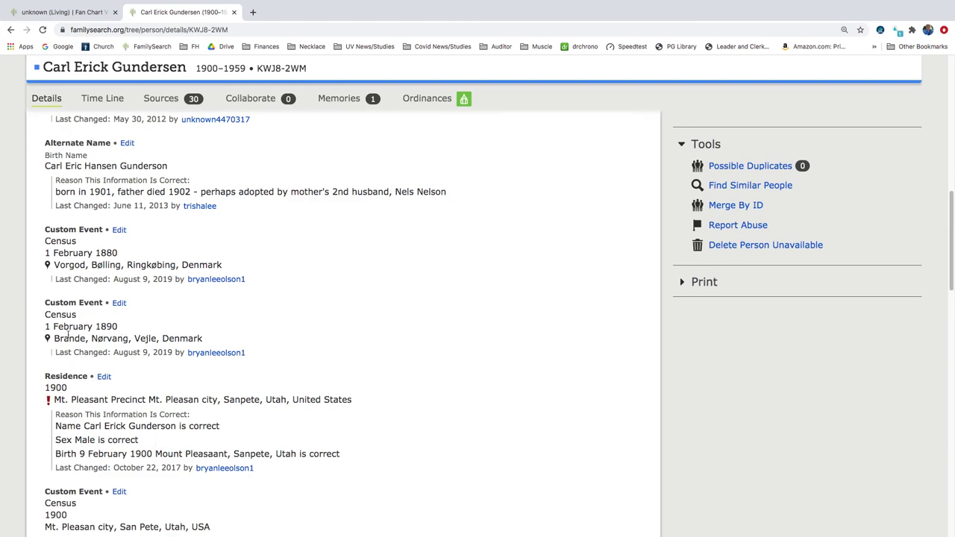
pyautogui.scroll(3, 103, 328)
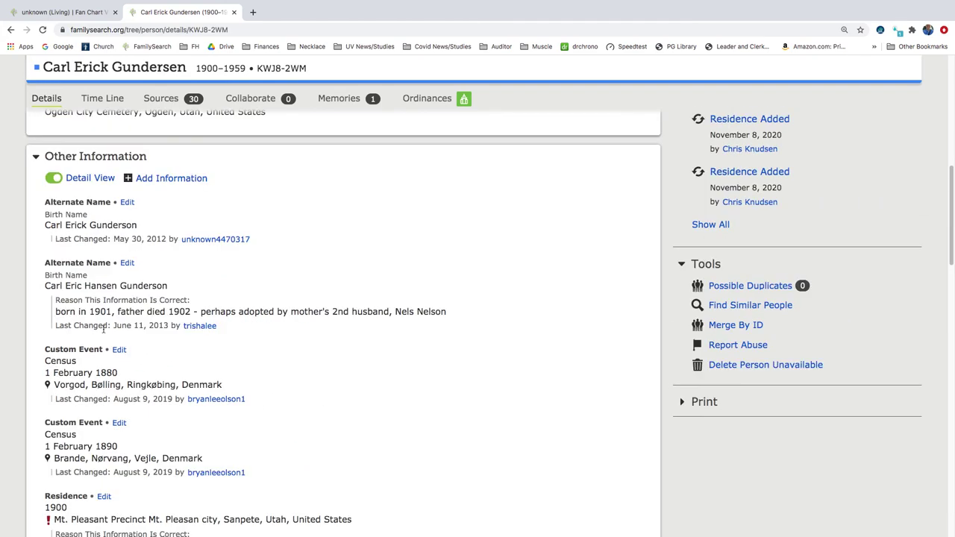
pyautogui.scroll(9, 103, 329)
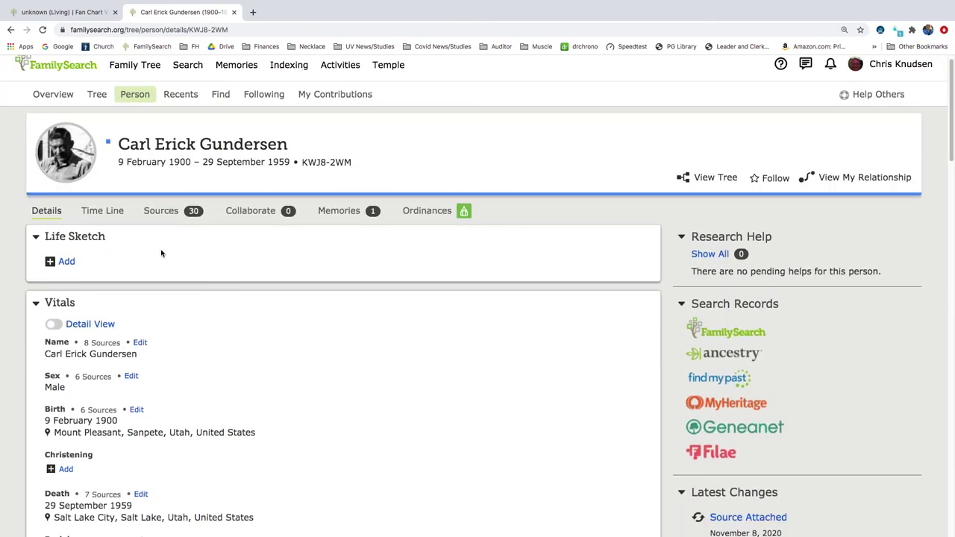
pyautogui.scroll(-20, 160, 317)
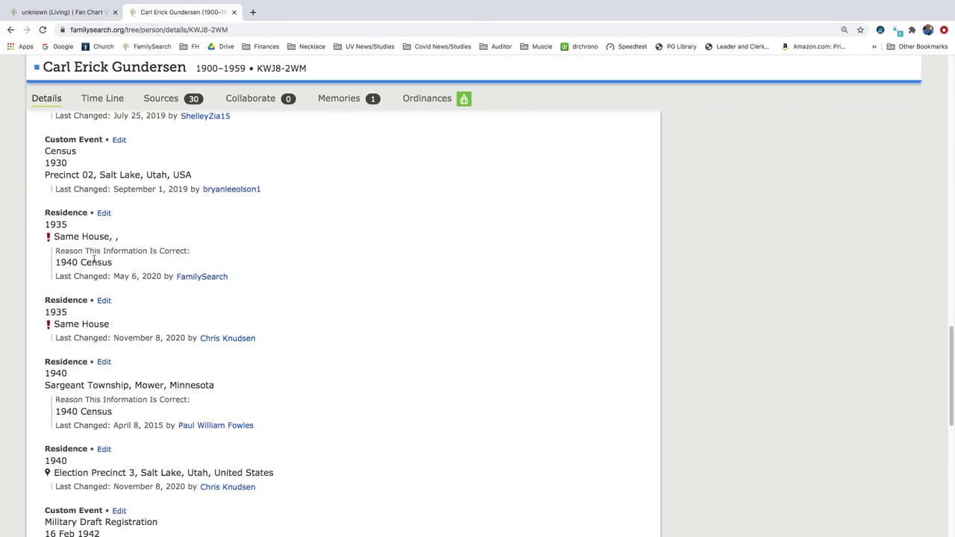
pyautogui.scroll(3, 100, 248)
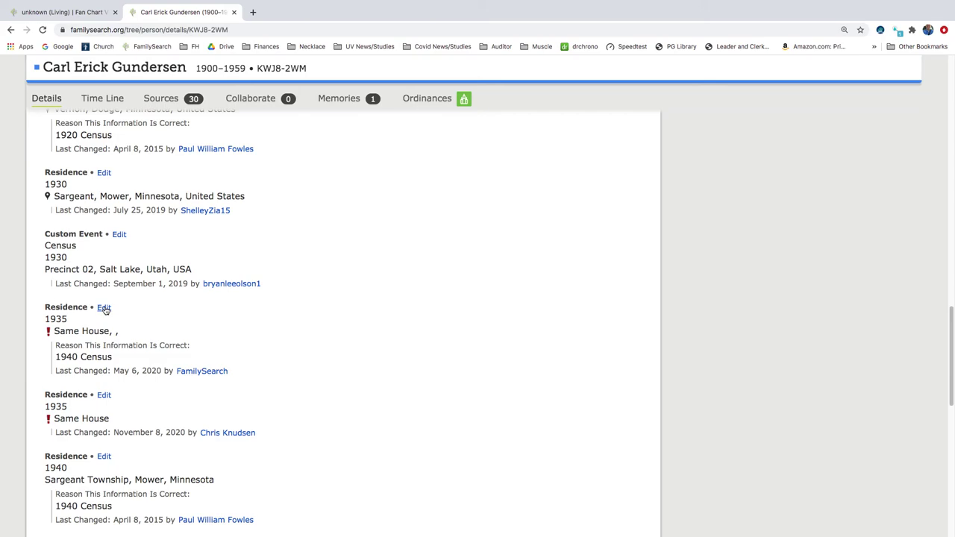
# - Delete the duplicate 1935 Same House residence, then begin removing the 1940 Sargeant Township residence
pyautogui.click(105, 309)
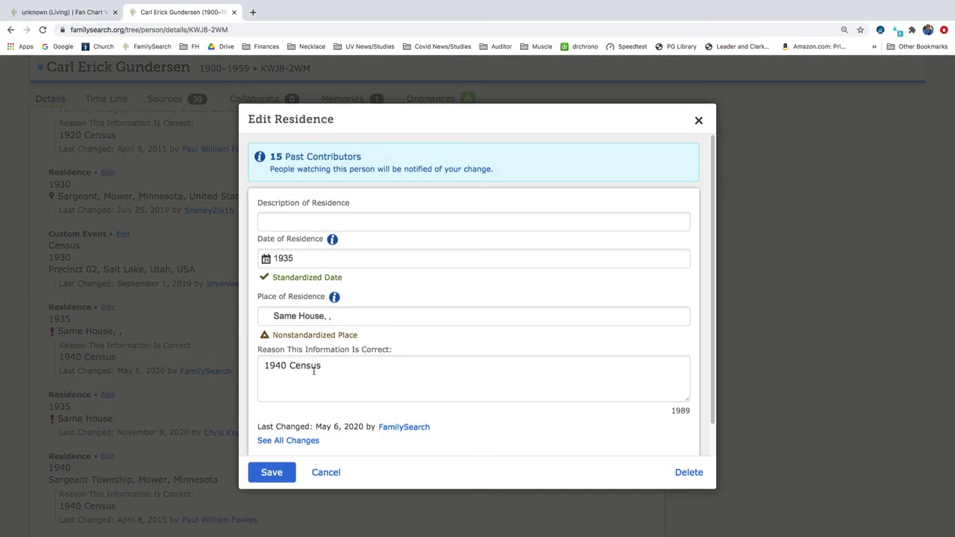
pyautogui.click(688, 472)
pyautogui.click(406, 370)
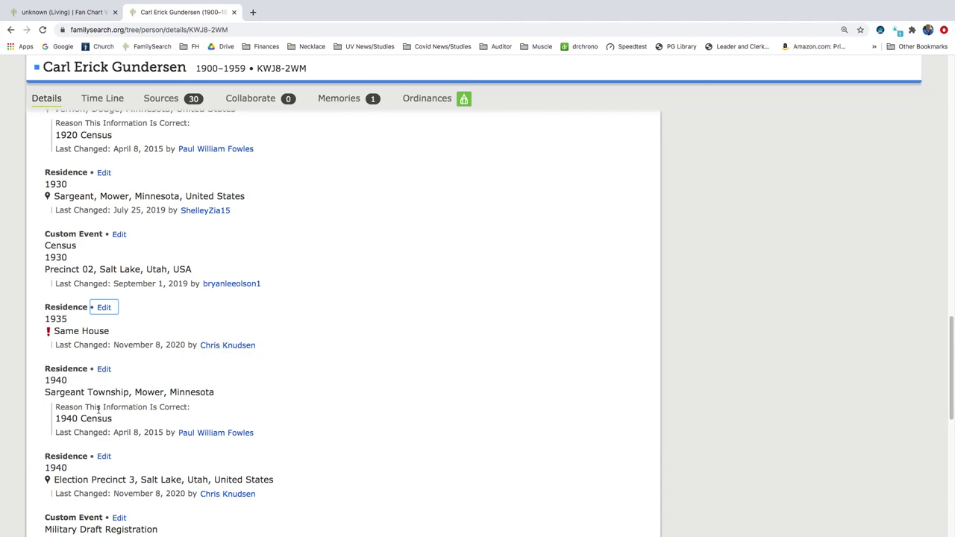
pyautogui.click(103, 368)
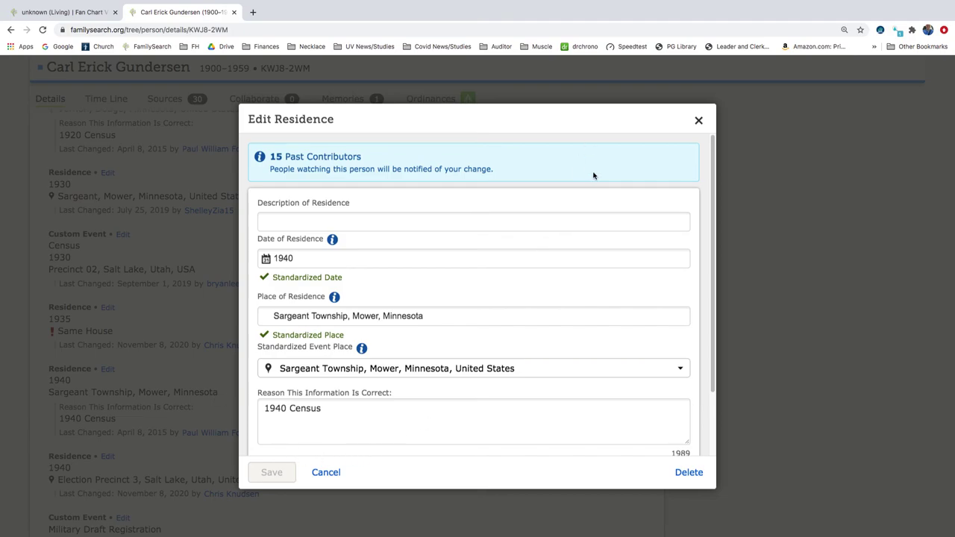
pyautogui.click(687, 471)
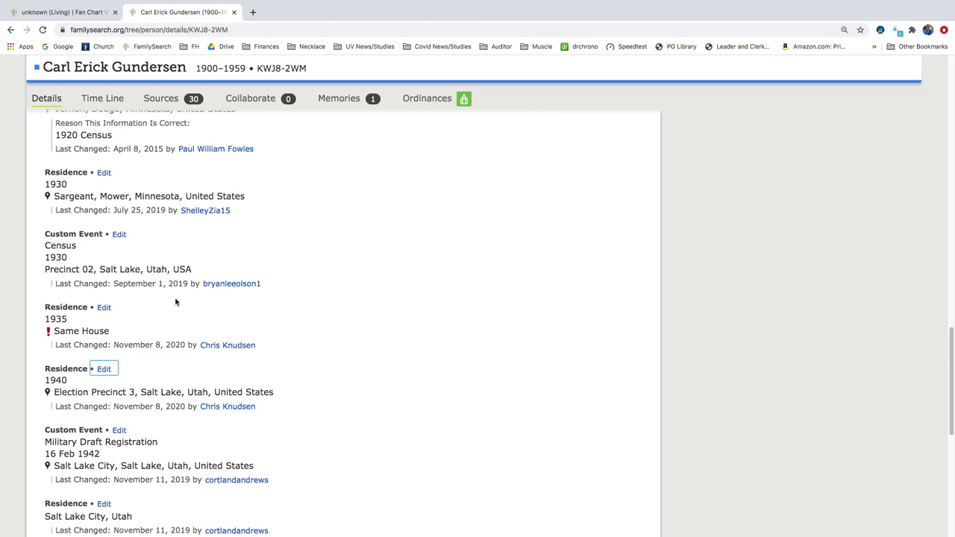
# - Delete the 1930 Sargeant, Mower and 1920 Vernon, Dodge Minnesota residences
pyautogui.click(105, 174)
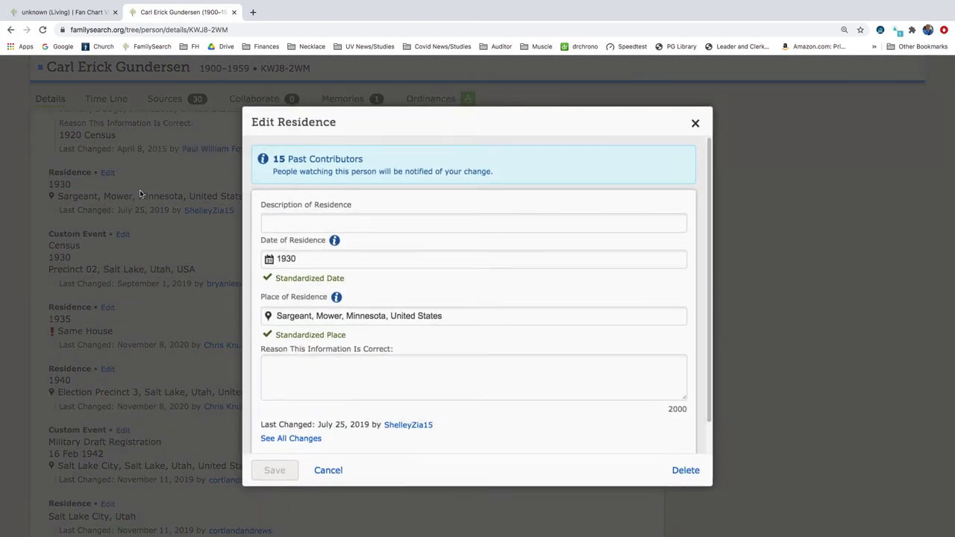
pyautogui.click(681, 473)
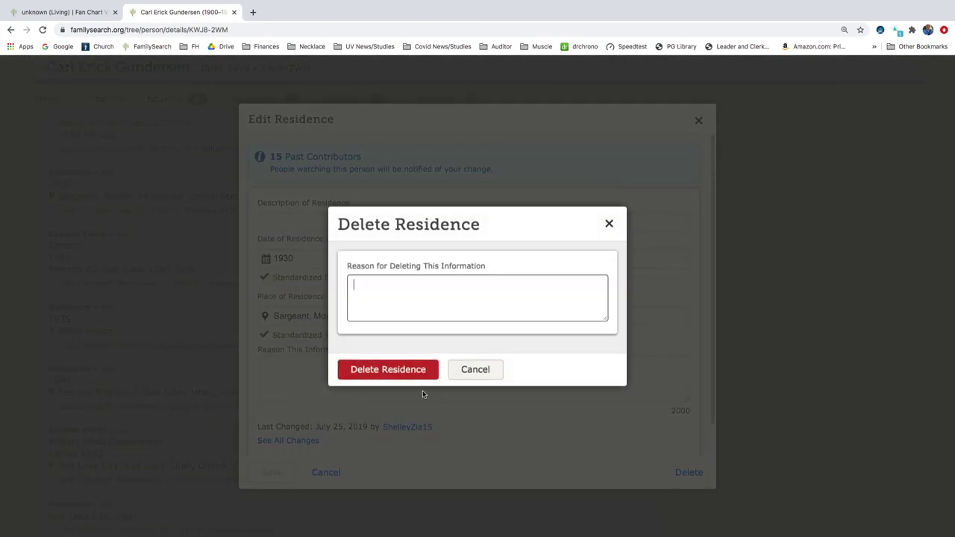
pyautogui.click(403, 369)
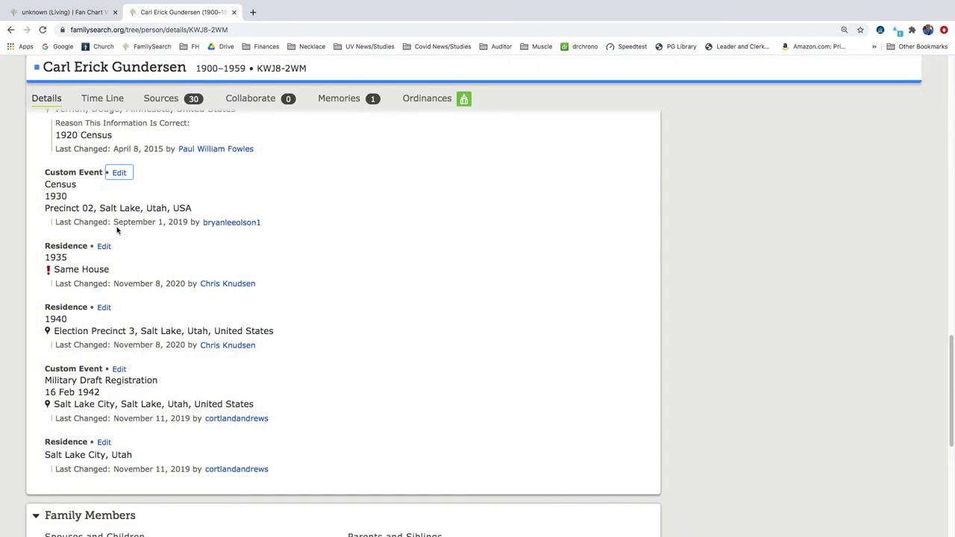
pyautogui.scroll(3, 138, 254)
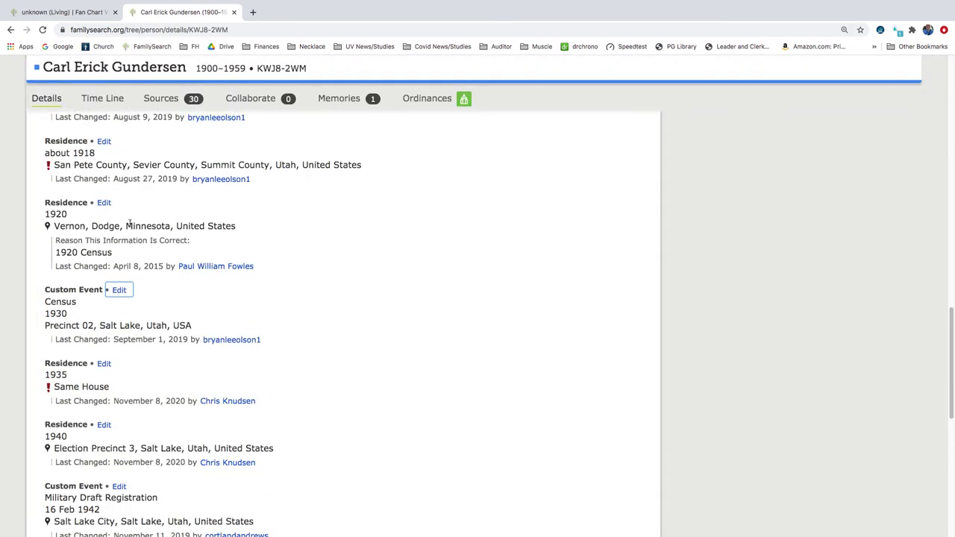
pyautogui.click(103, 202)
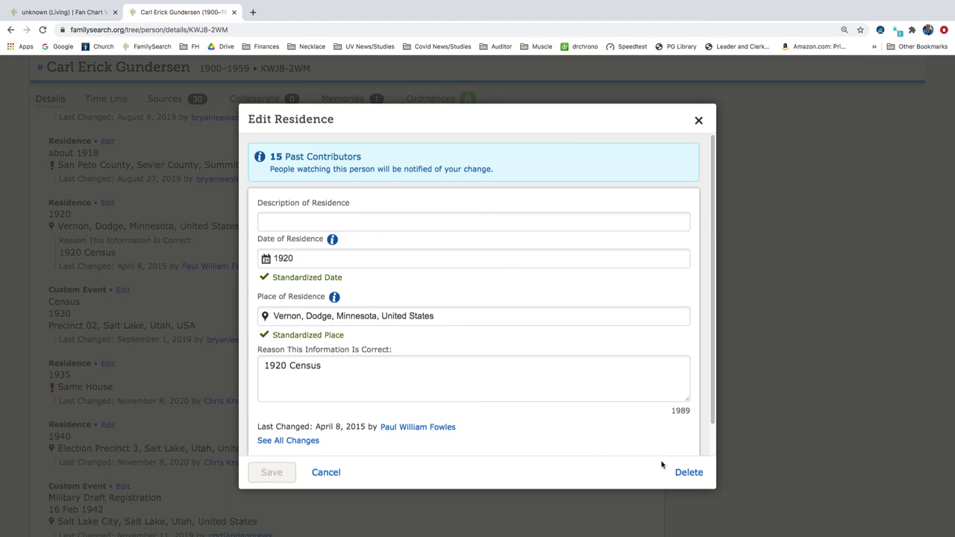
pyautogui.click(687, 472)
pyautogui.click(401, 370)
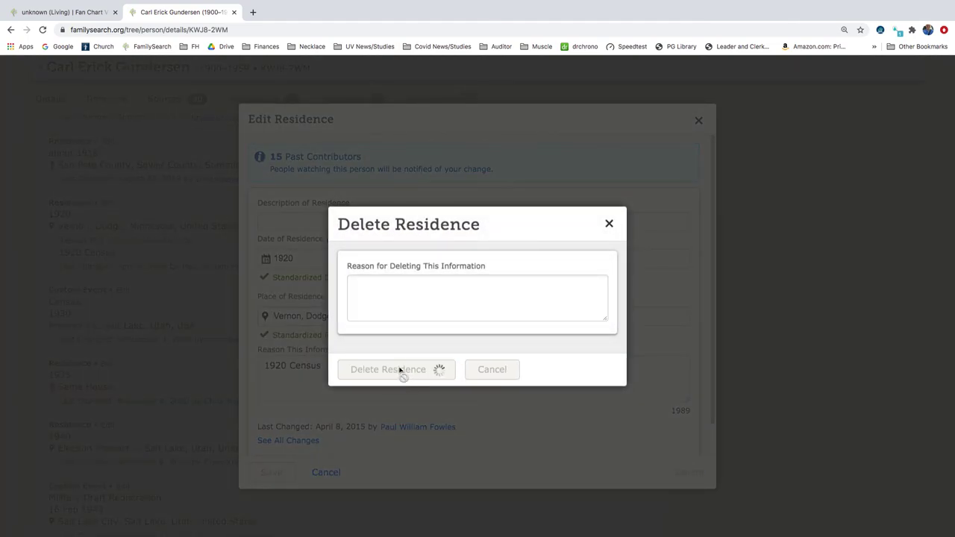
pyautogui.scroll(4, 126, 249)
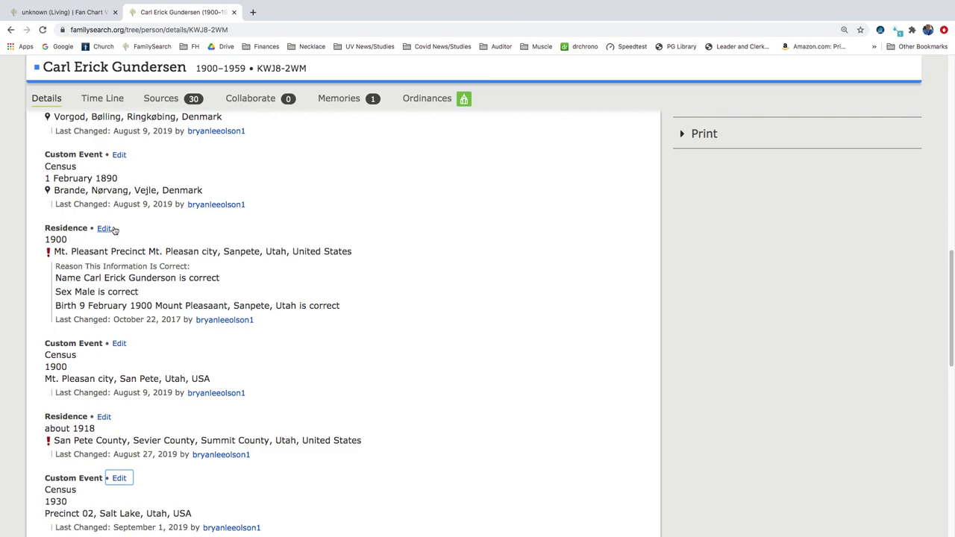
pyautogui.scroll(1, 114, 230)
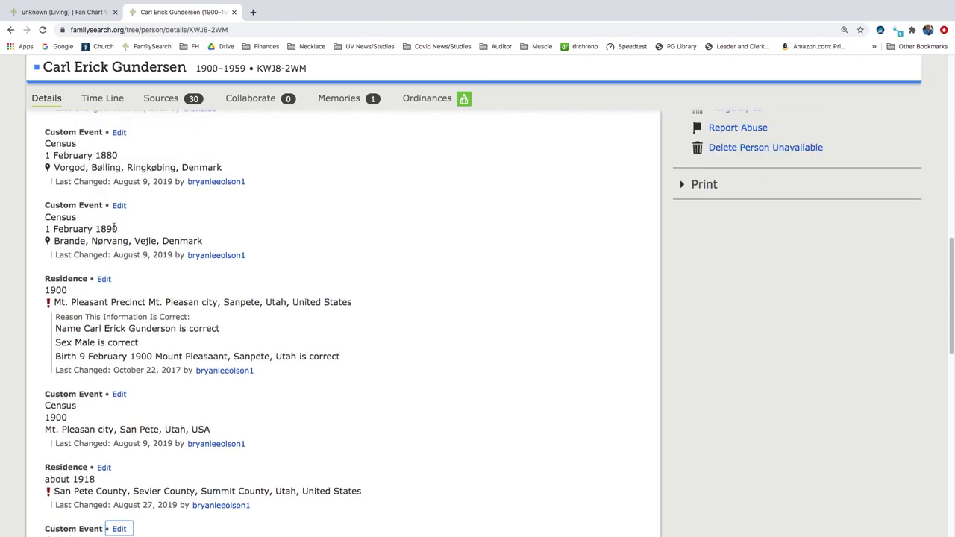
pyautogui.scroll(-2, 185, 324)
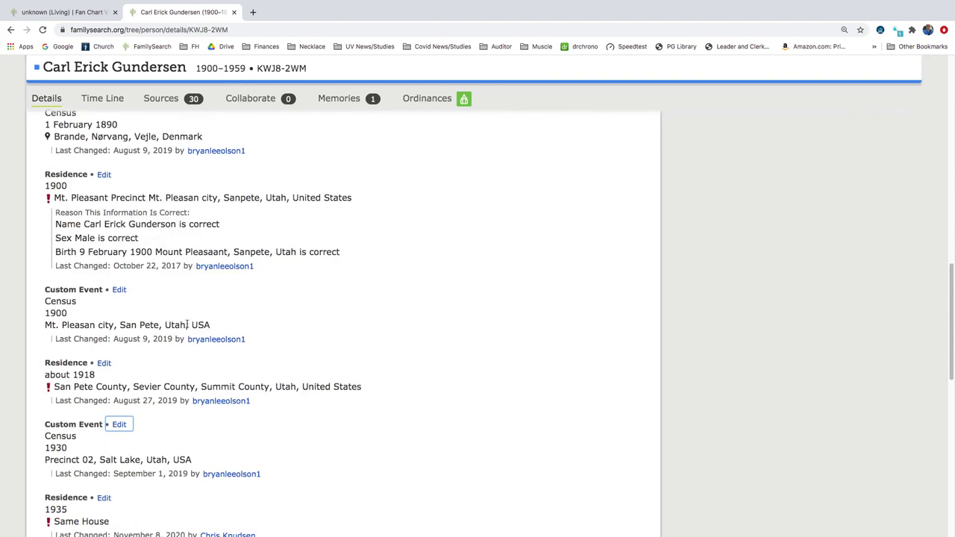
pyautogui.scroll(-1, 146, 337)
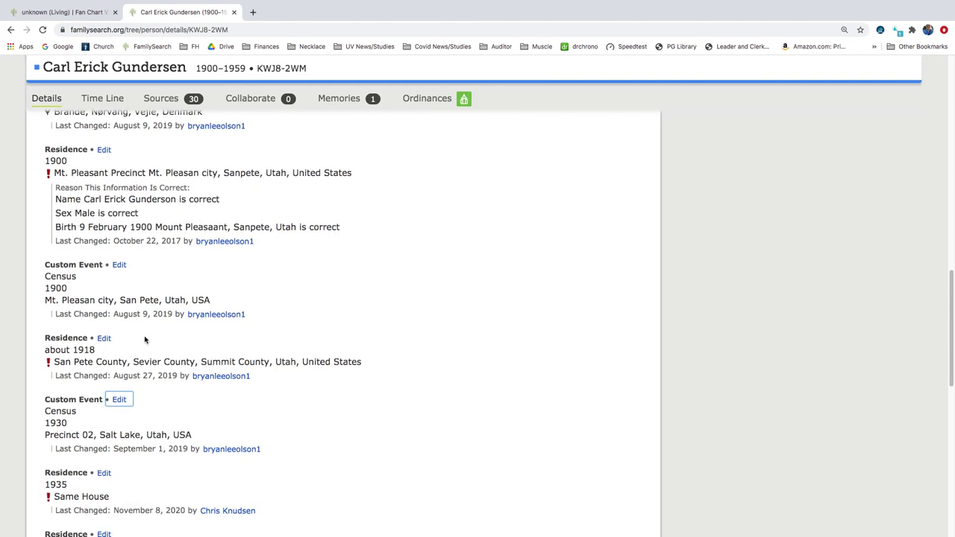
pyautogui.scroll(-1, 188, 370)
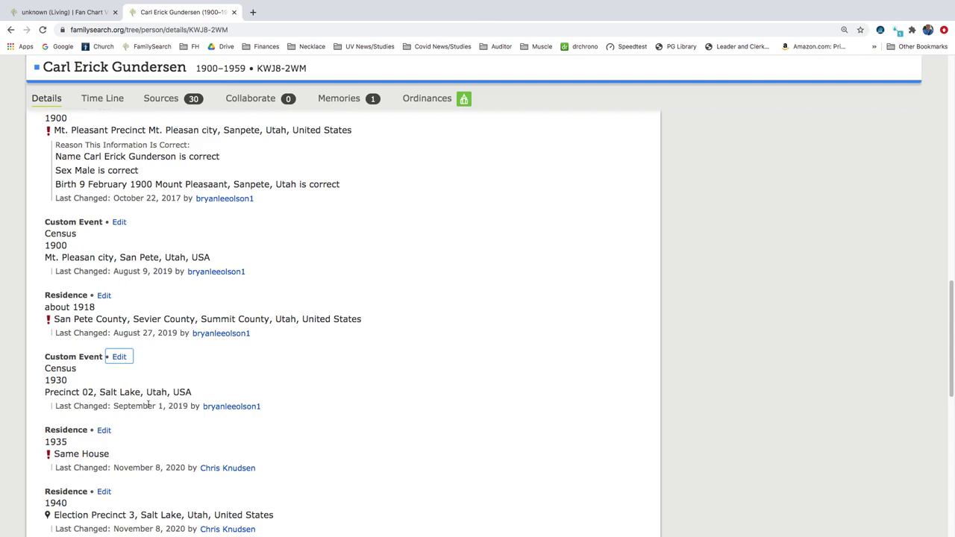
pyautogui.scroll(-2, 189, 384)
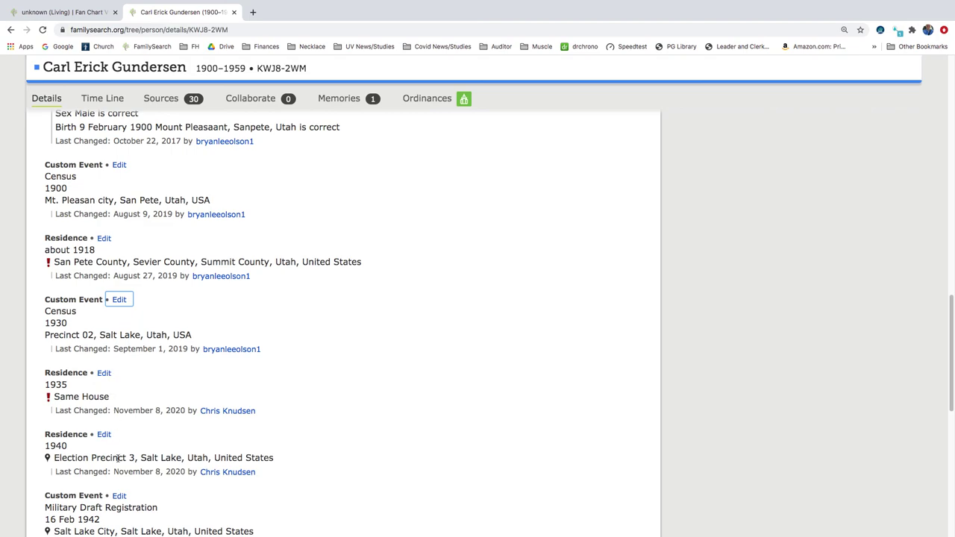
pyautogui.scroll(-3, 191, 447)
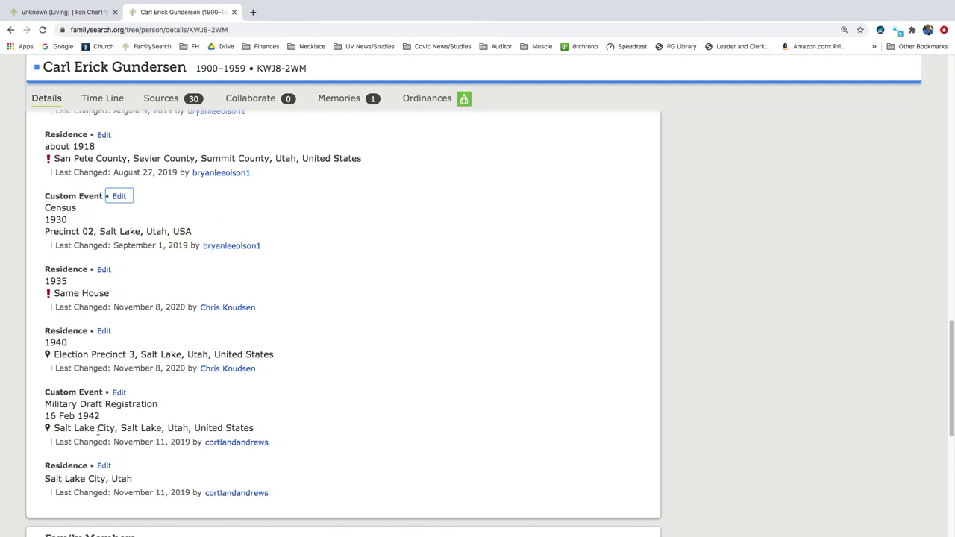
pyautogui.scroll(-1, 150, 423)
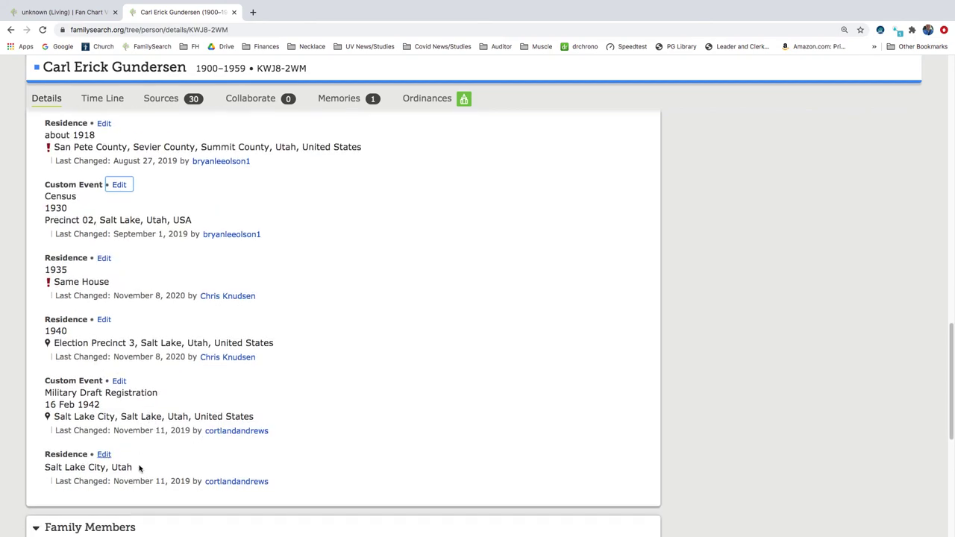
pyautogui.scroll(5, 270, 332)
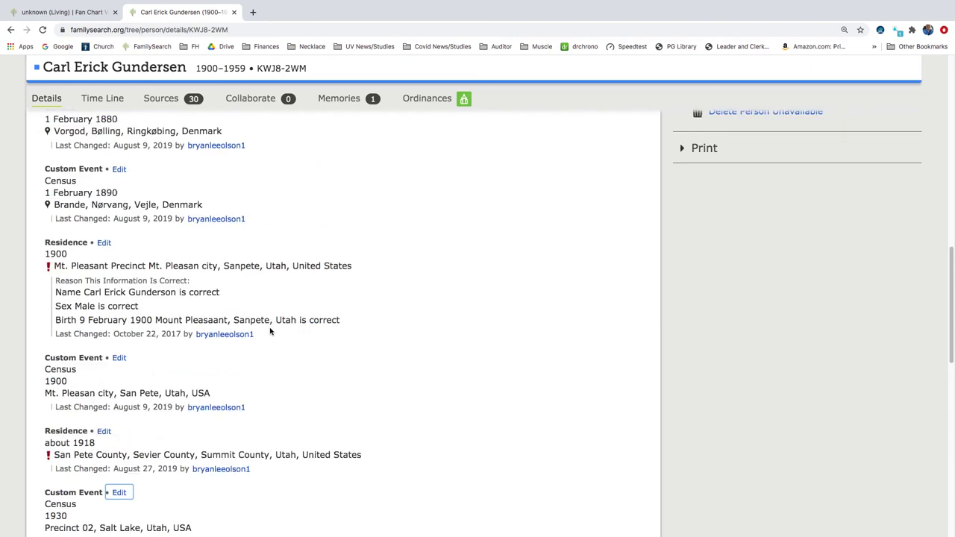
pyautogui.scroll(-10, 270, 331)
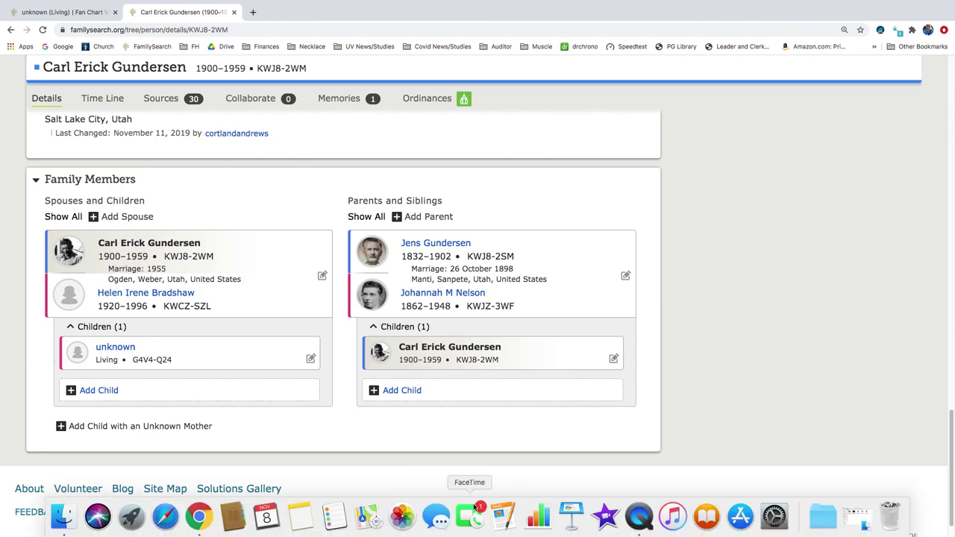
pyautogui.rightClick(639, 516)
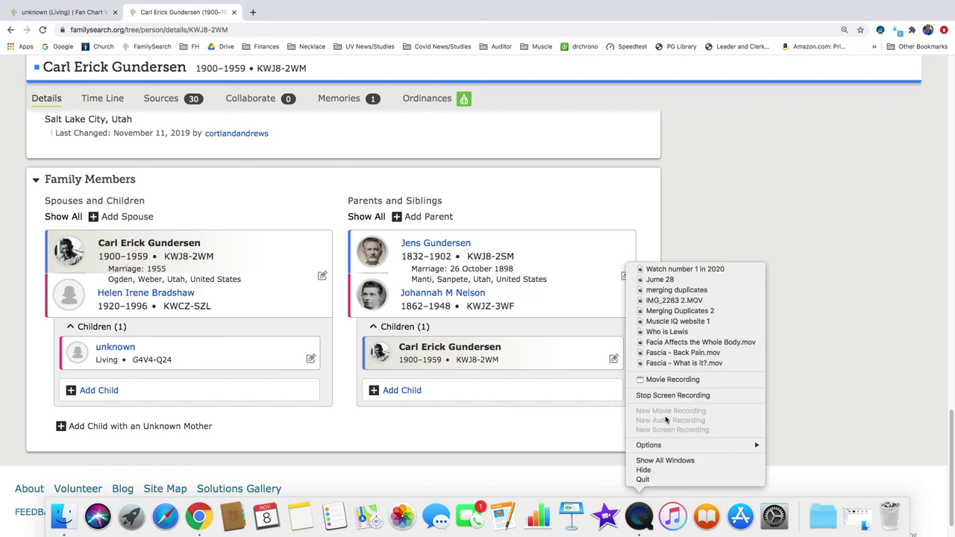